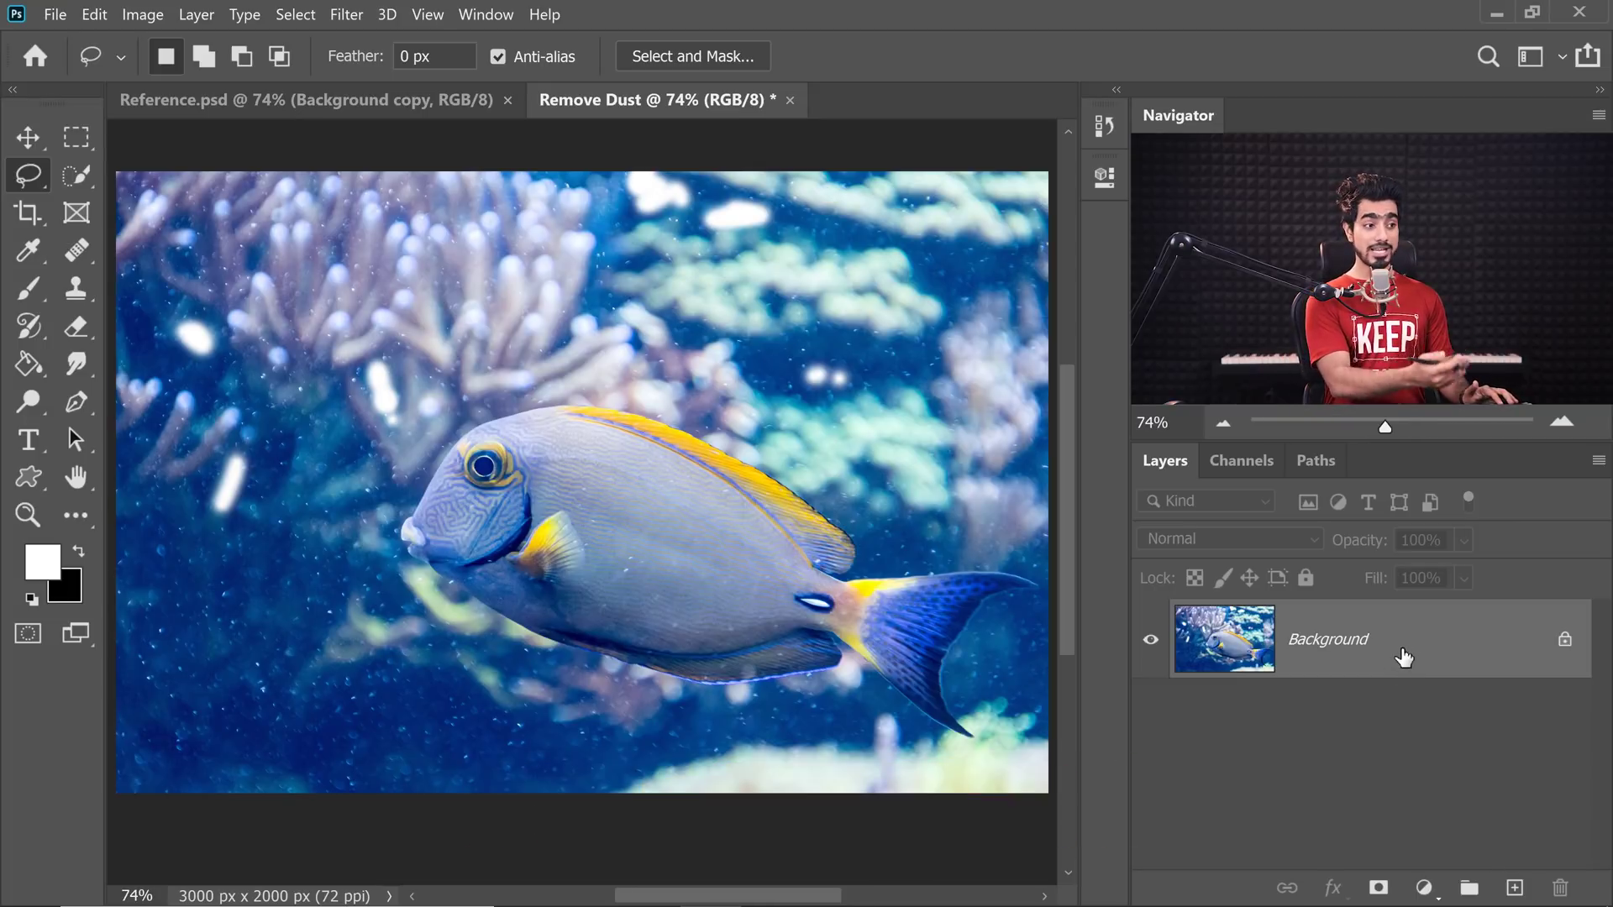
Duplicate the Background layer and rename the copy Removal 1
{"action": "key", "text": "ctrl+j"}
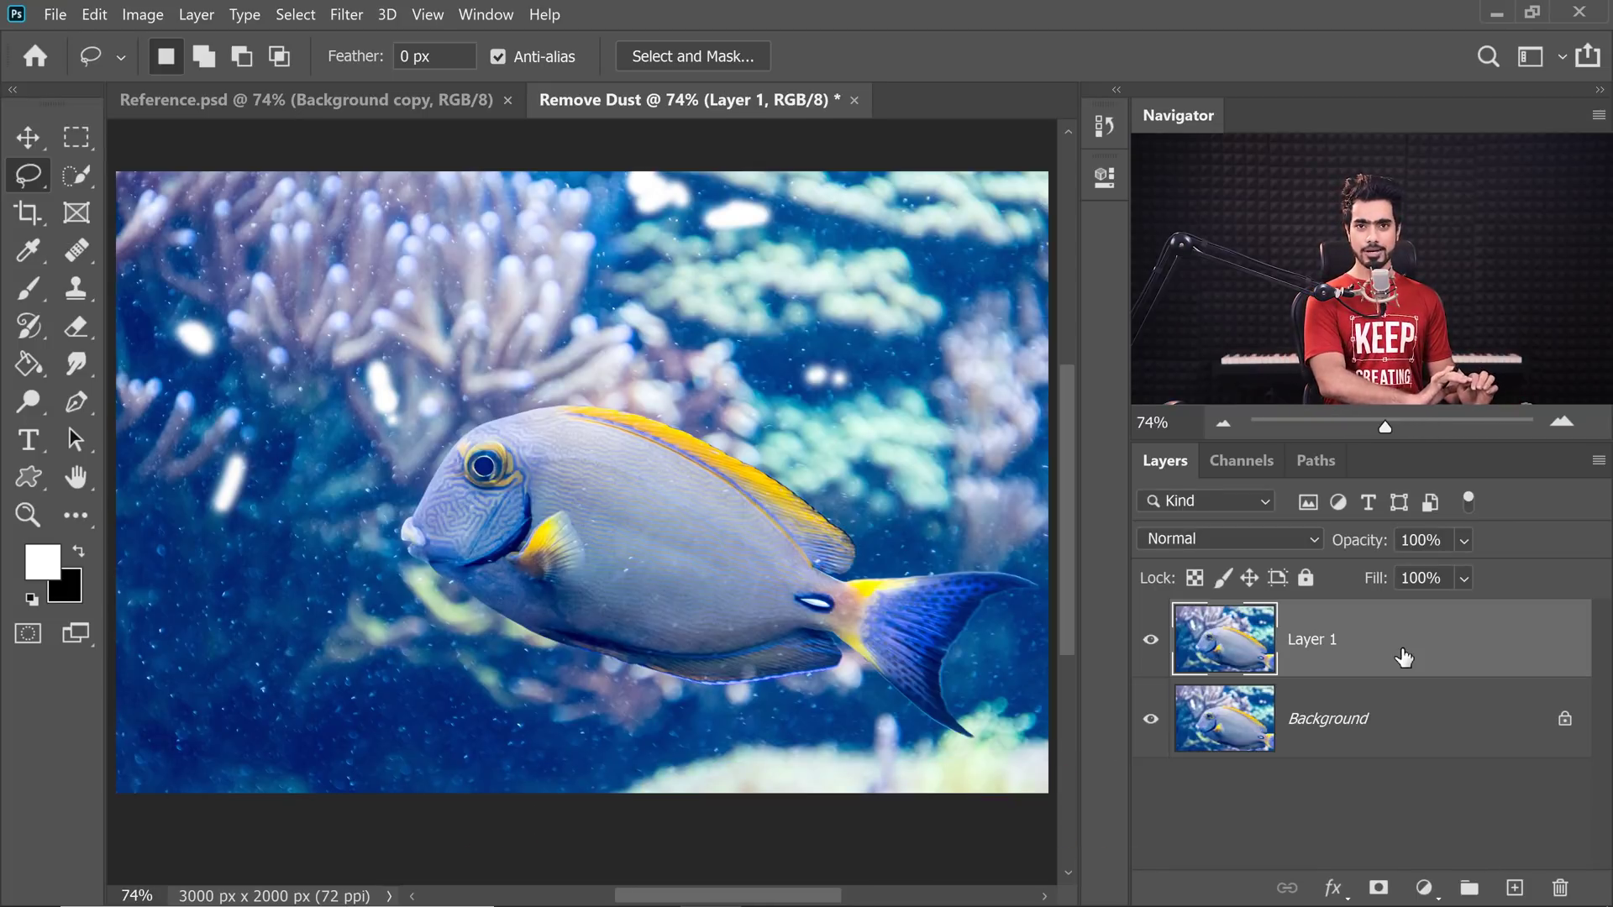
{"action": "double_click", "coordinate": [1308, 630]}
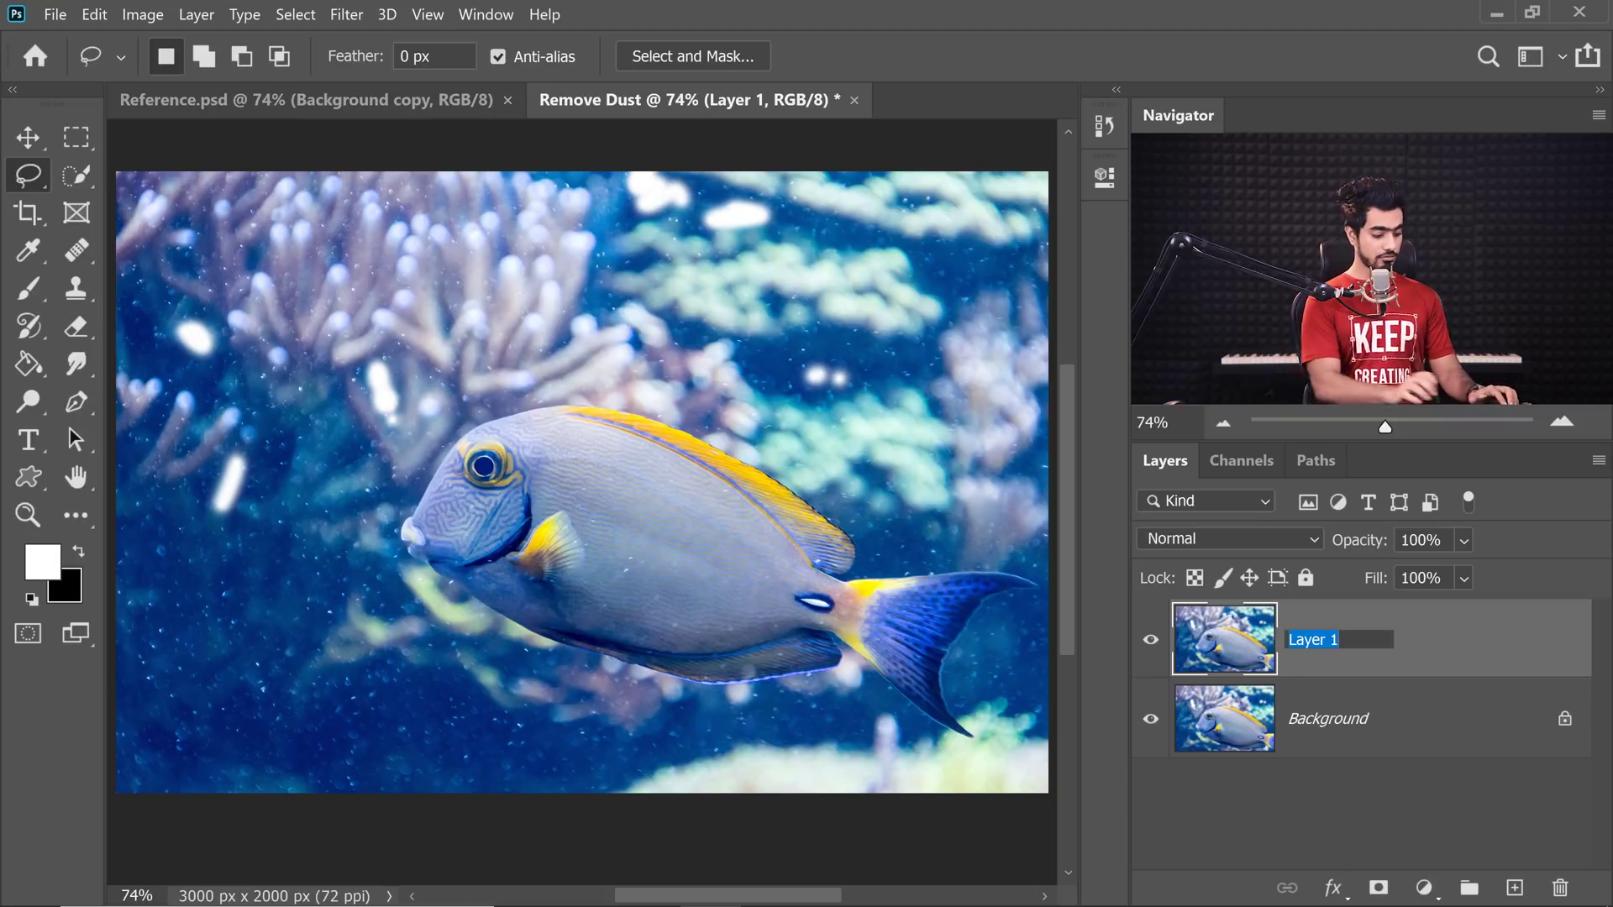
{"action": "type", "text": "Removal"}
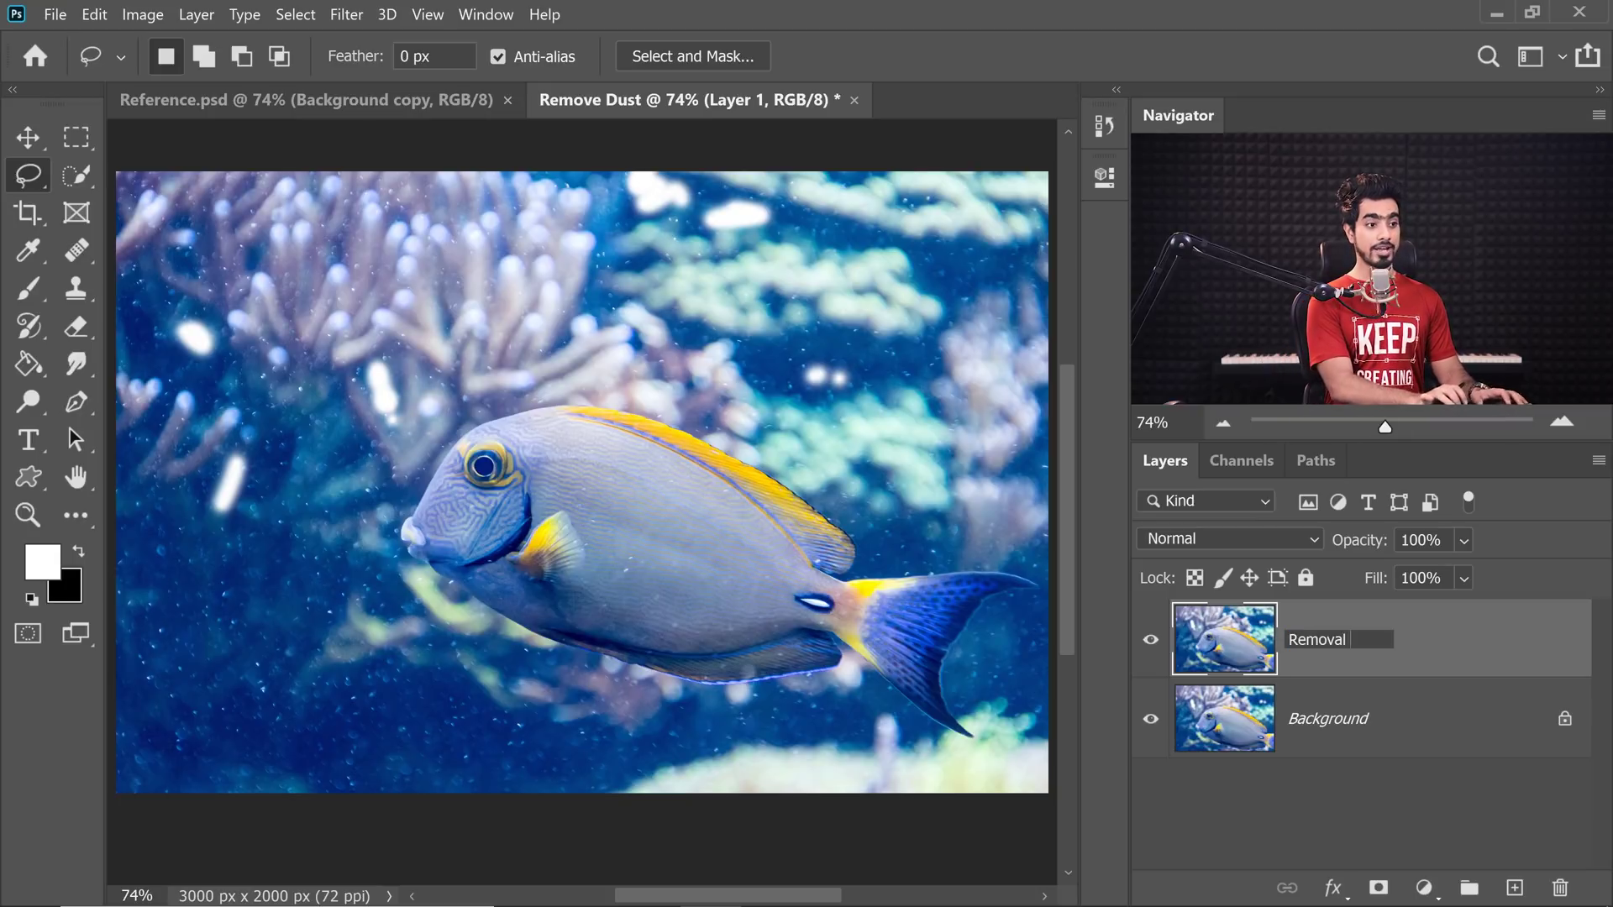
{"action": "type", "text": " 1"}
{"action": "key", "text": "Return"}
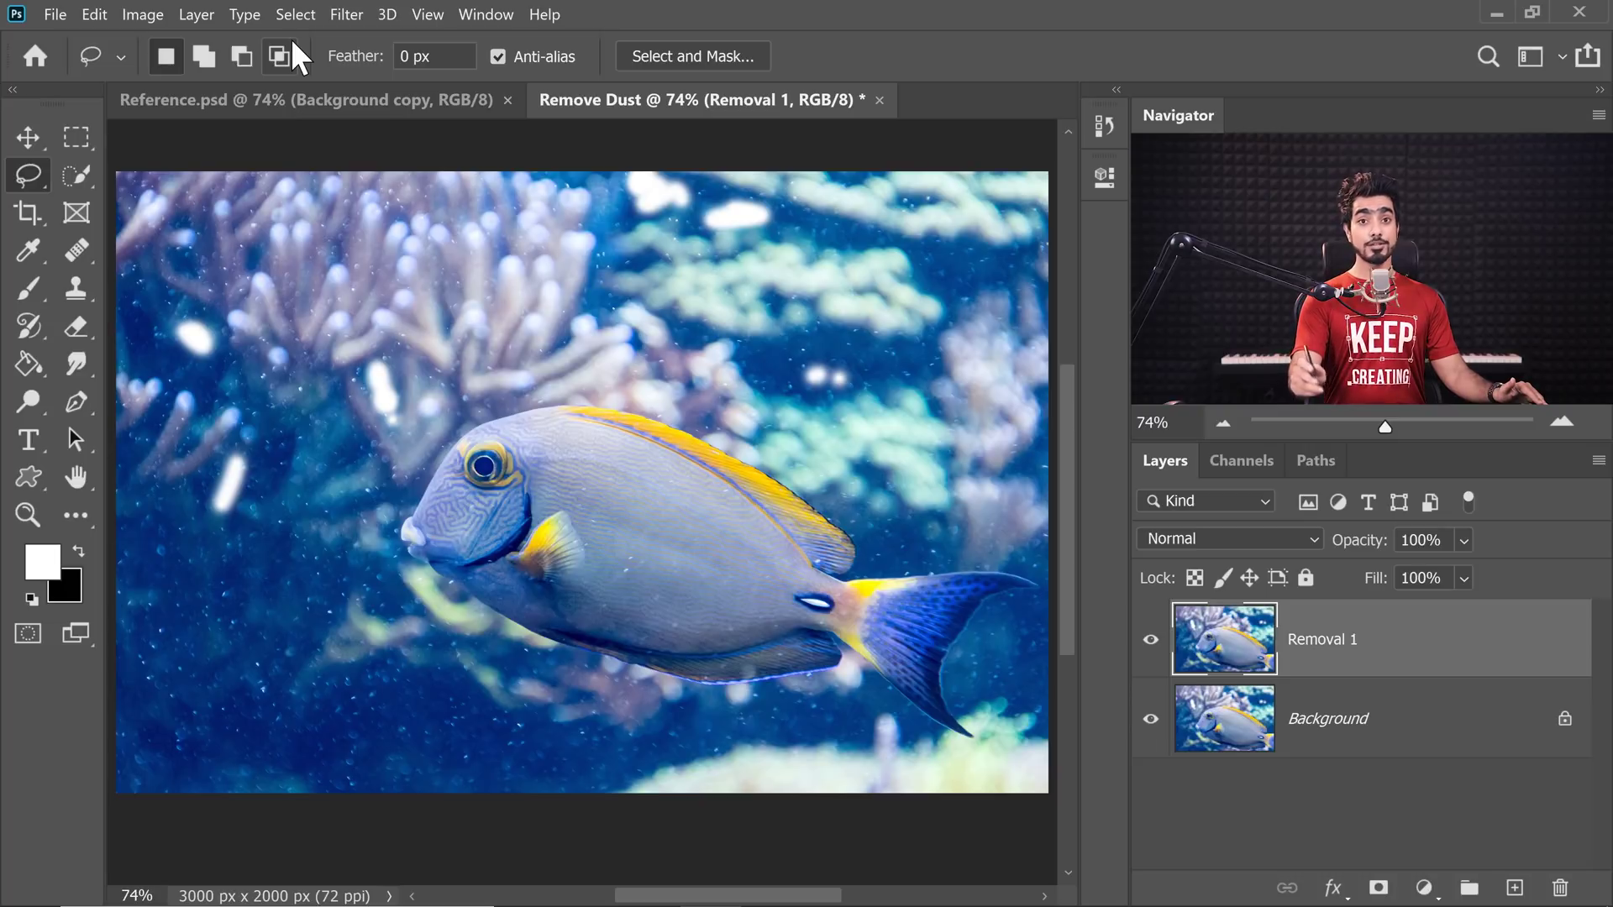
Convert Removal 1 into a smart object with Convert for Smart Filters
{"action": "left_click", "coordinate": [345, 16]}
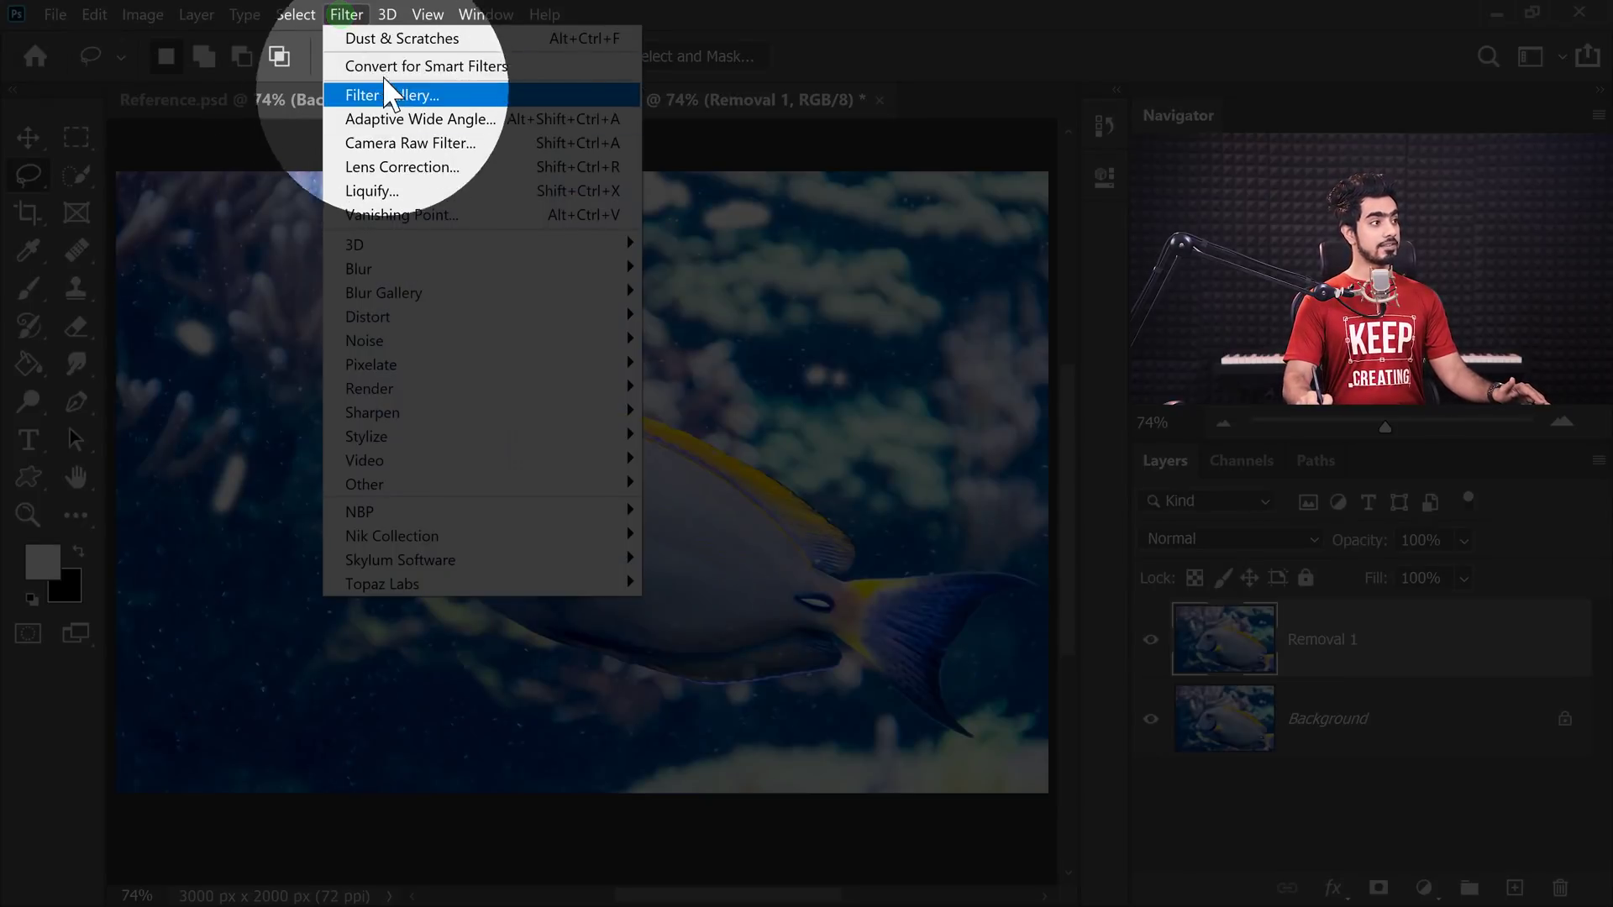
{"action": "left_click", "coordinate": [390, 68]}
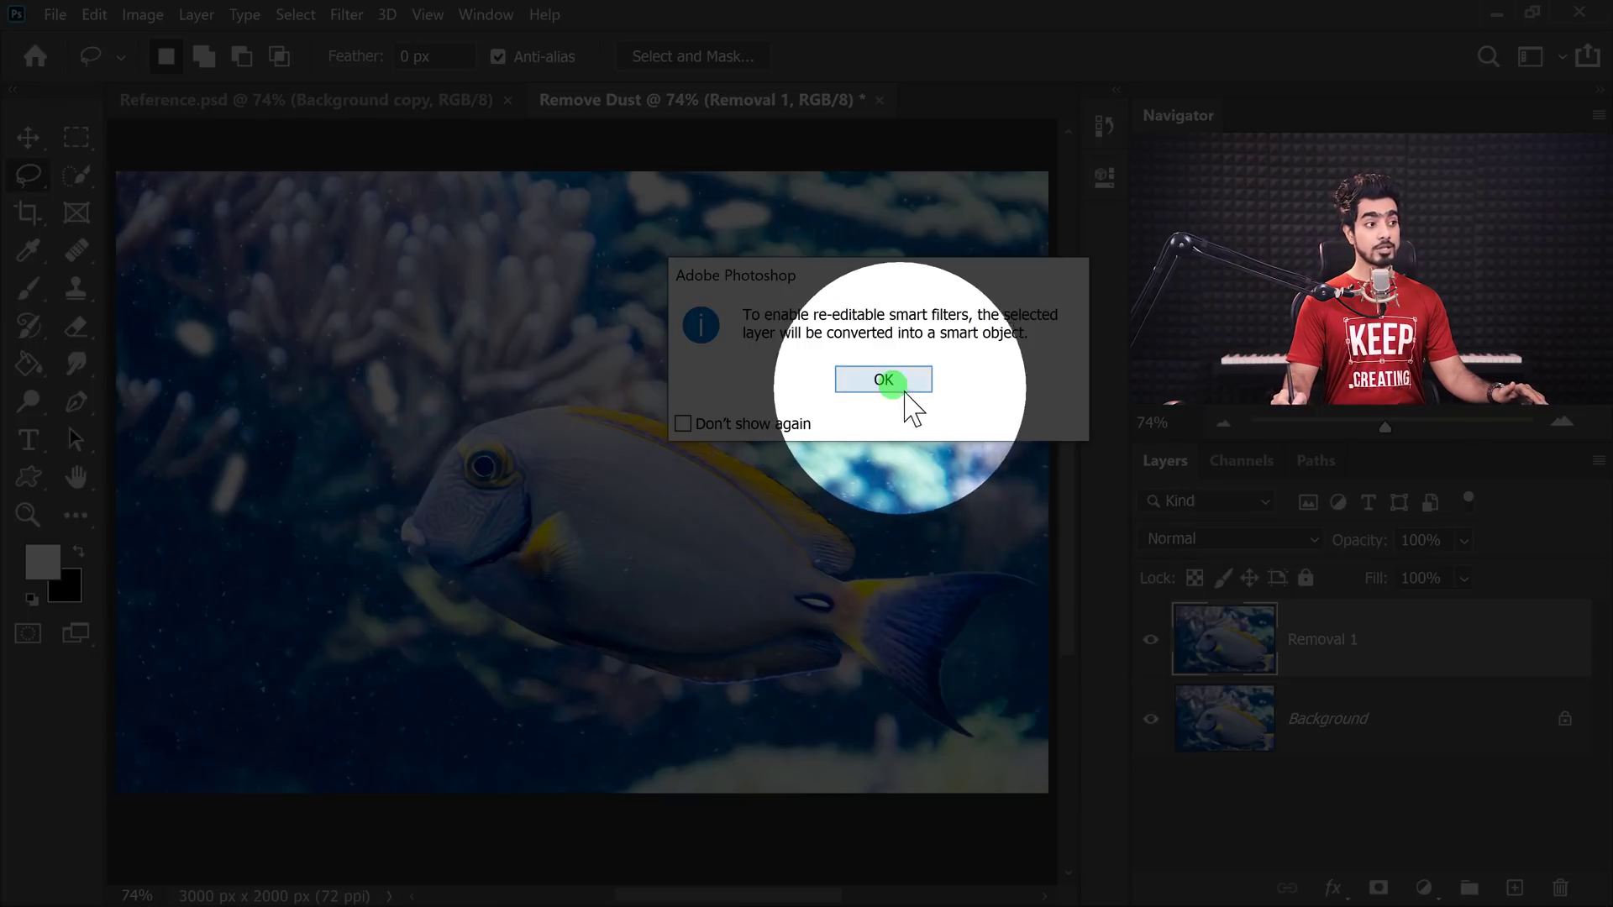
{"action": "left_click", "coordinate": [893, 383]}
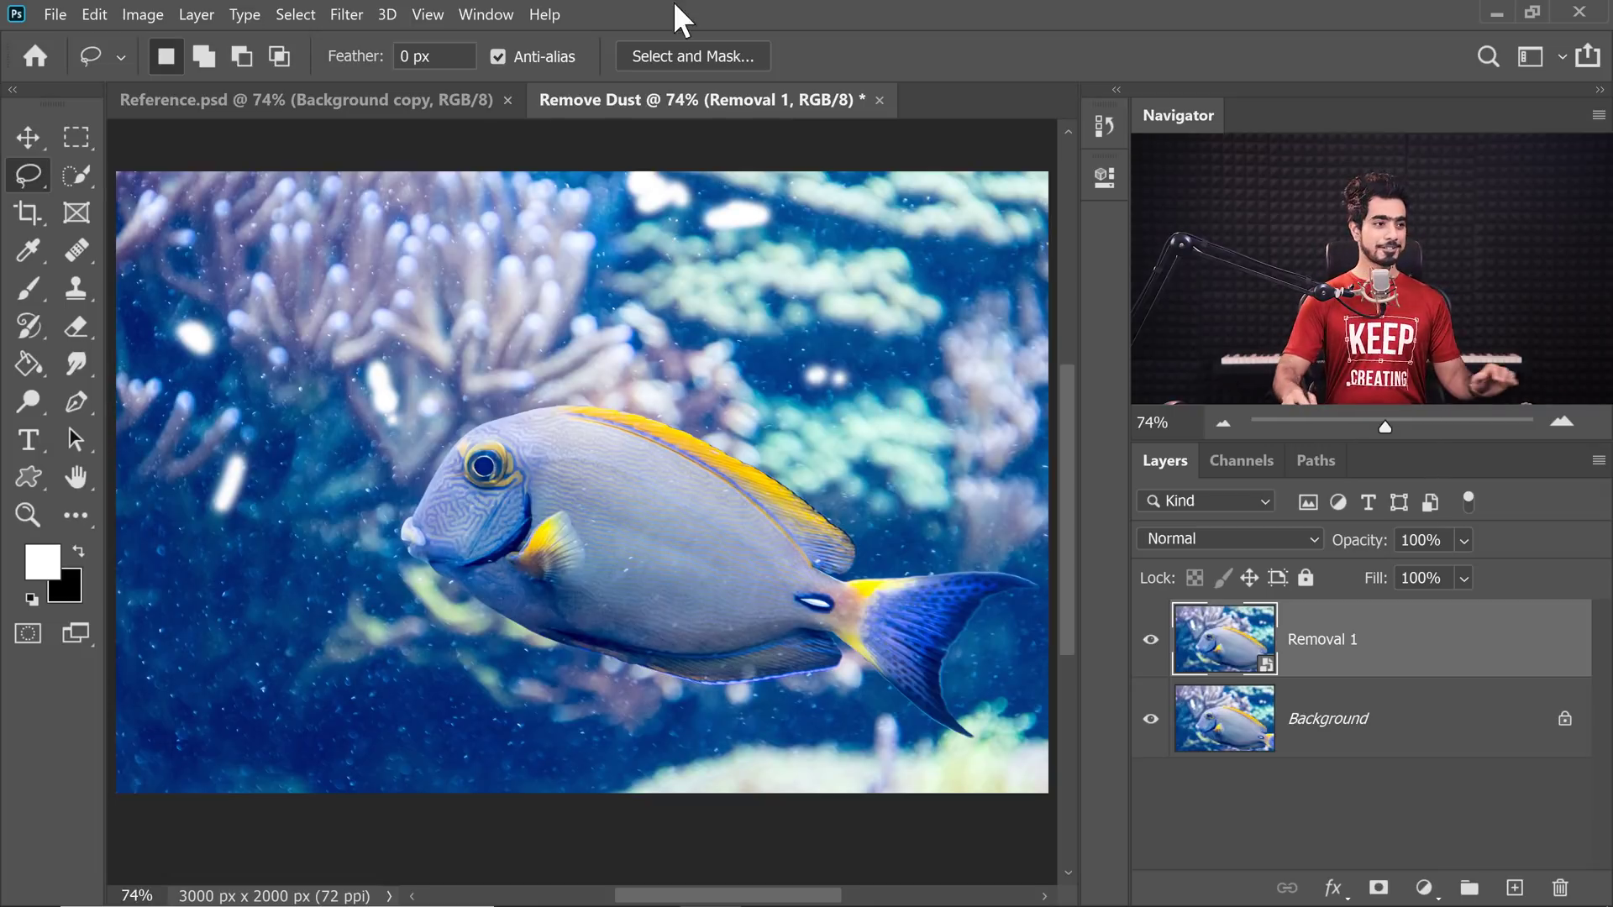
Preview Dust & Scratches on Removal 1 at Radius 12 pixels and Threshold 0, zoomed on the coral
{"action": "left_click", "coordinate": [346, 14]}
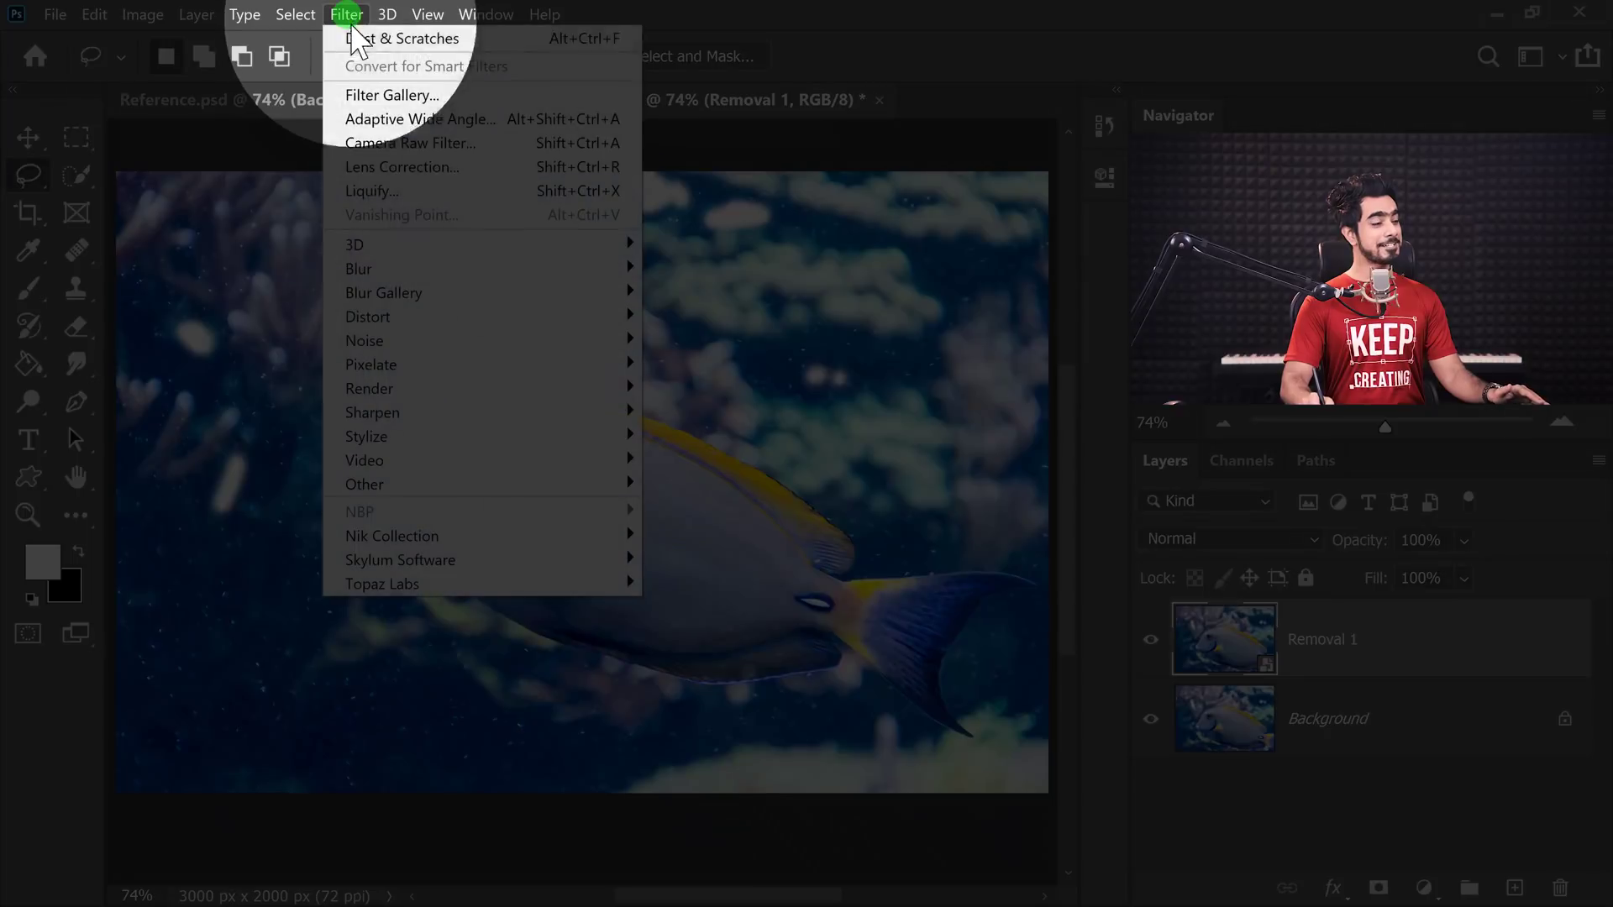
{"action": "mouse_move", "coordinate": [428, 342]}
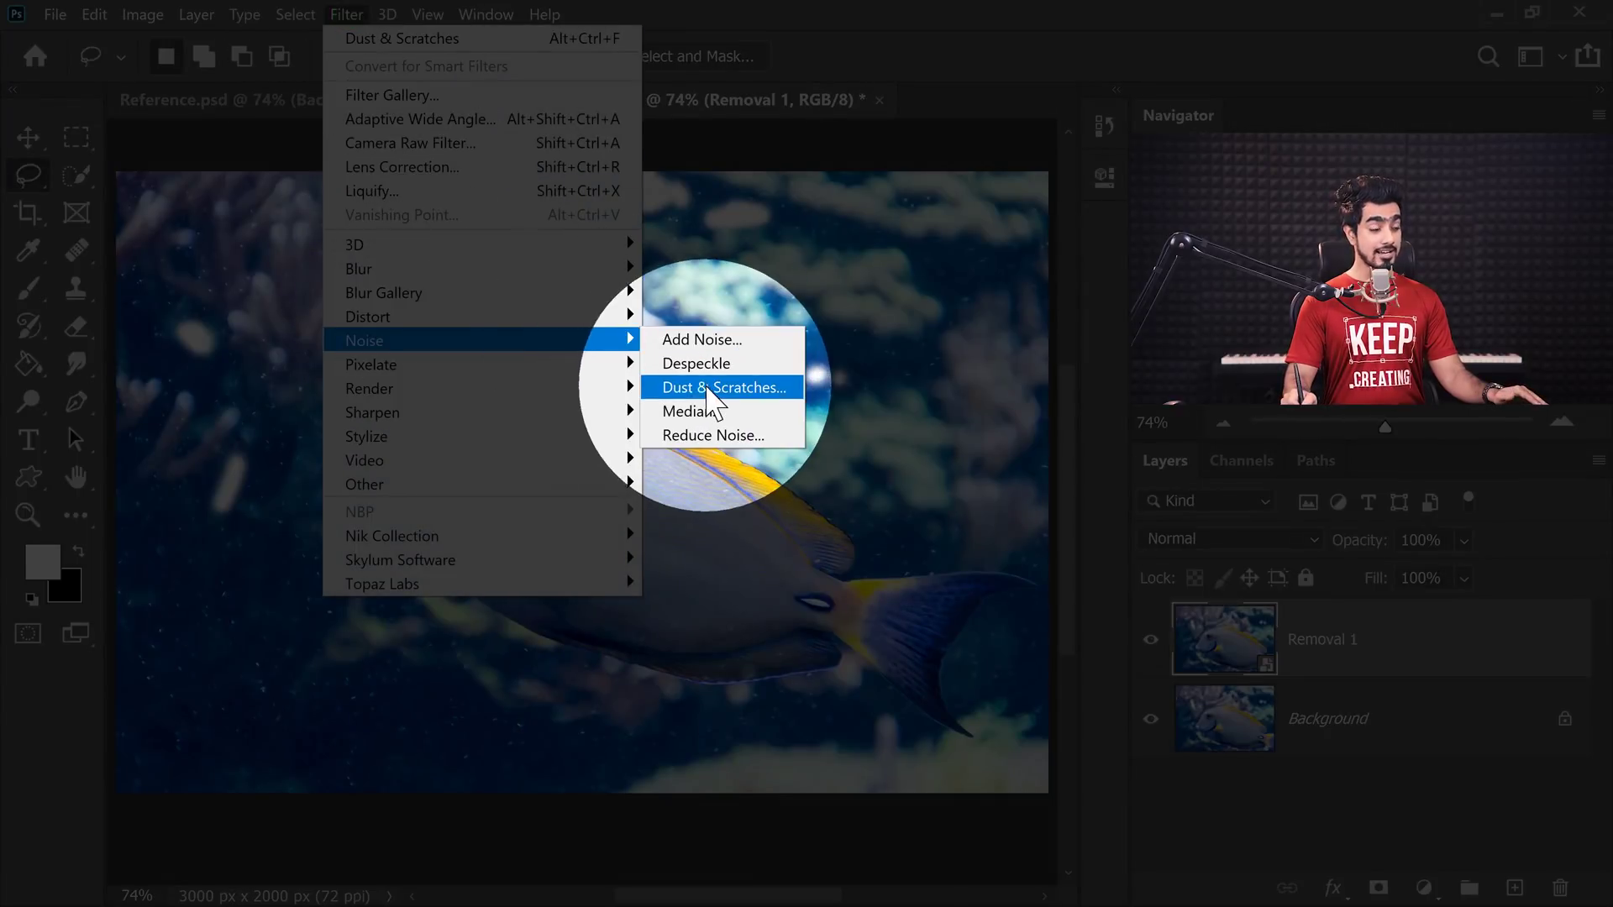
{"action": "left_click", "coordinate": [708, 388]}
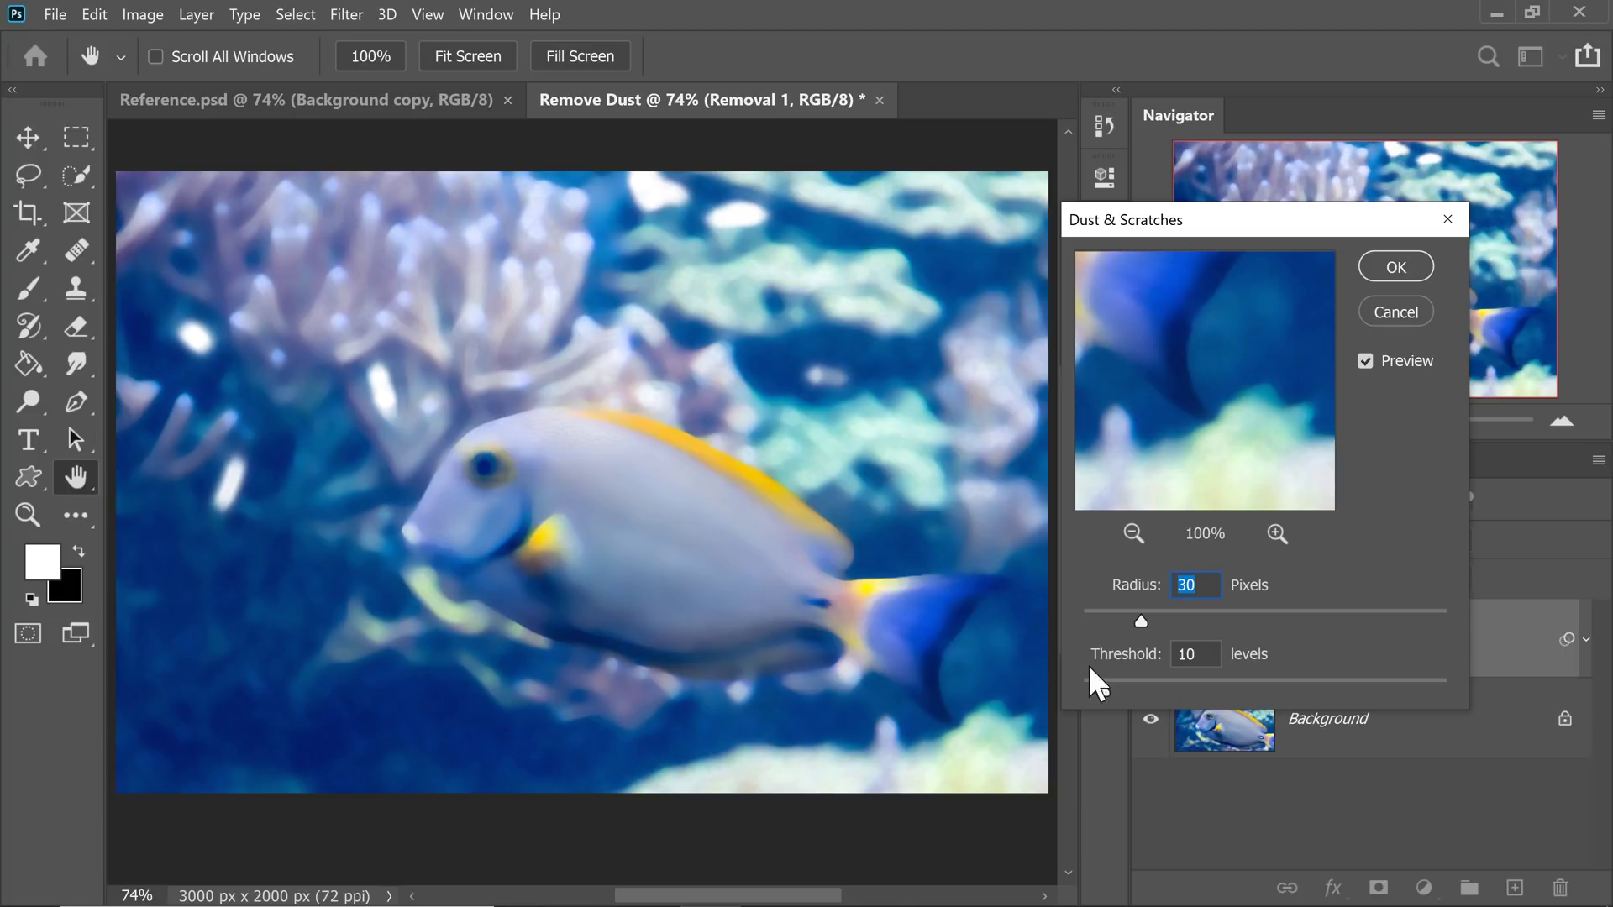
{"action": "left_click_drag", "start_coordinate": [1103, 689], "coordinate": [1083, 691]}
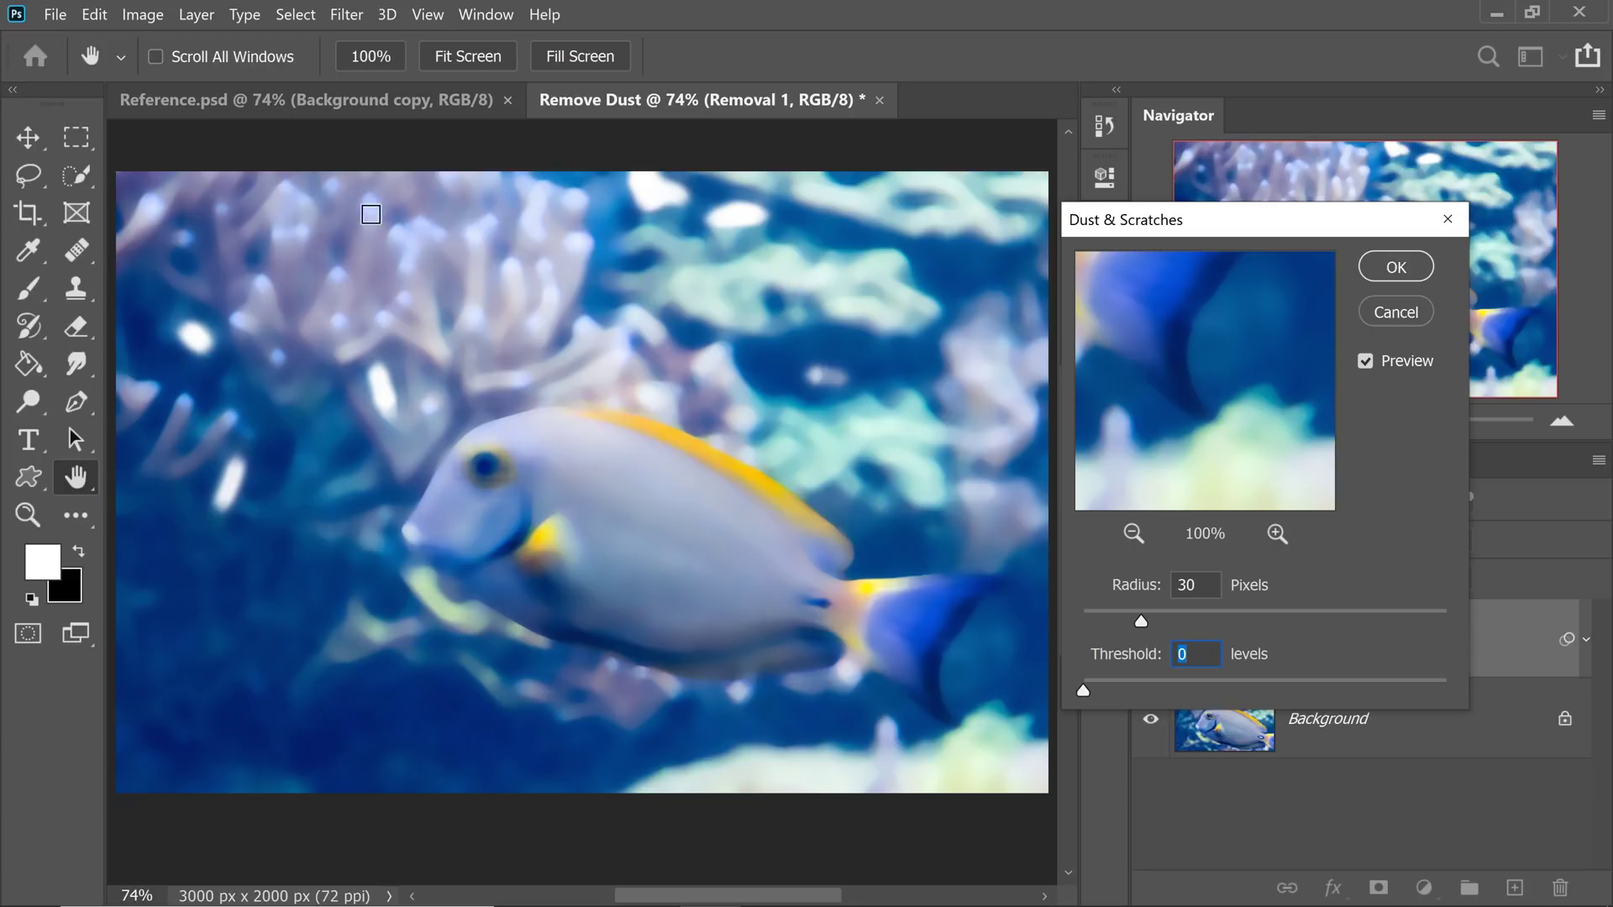
{"action": "left_click", "coordinate": [407, 270], "text": "ctrl"}
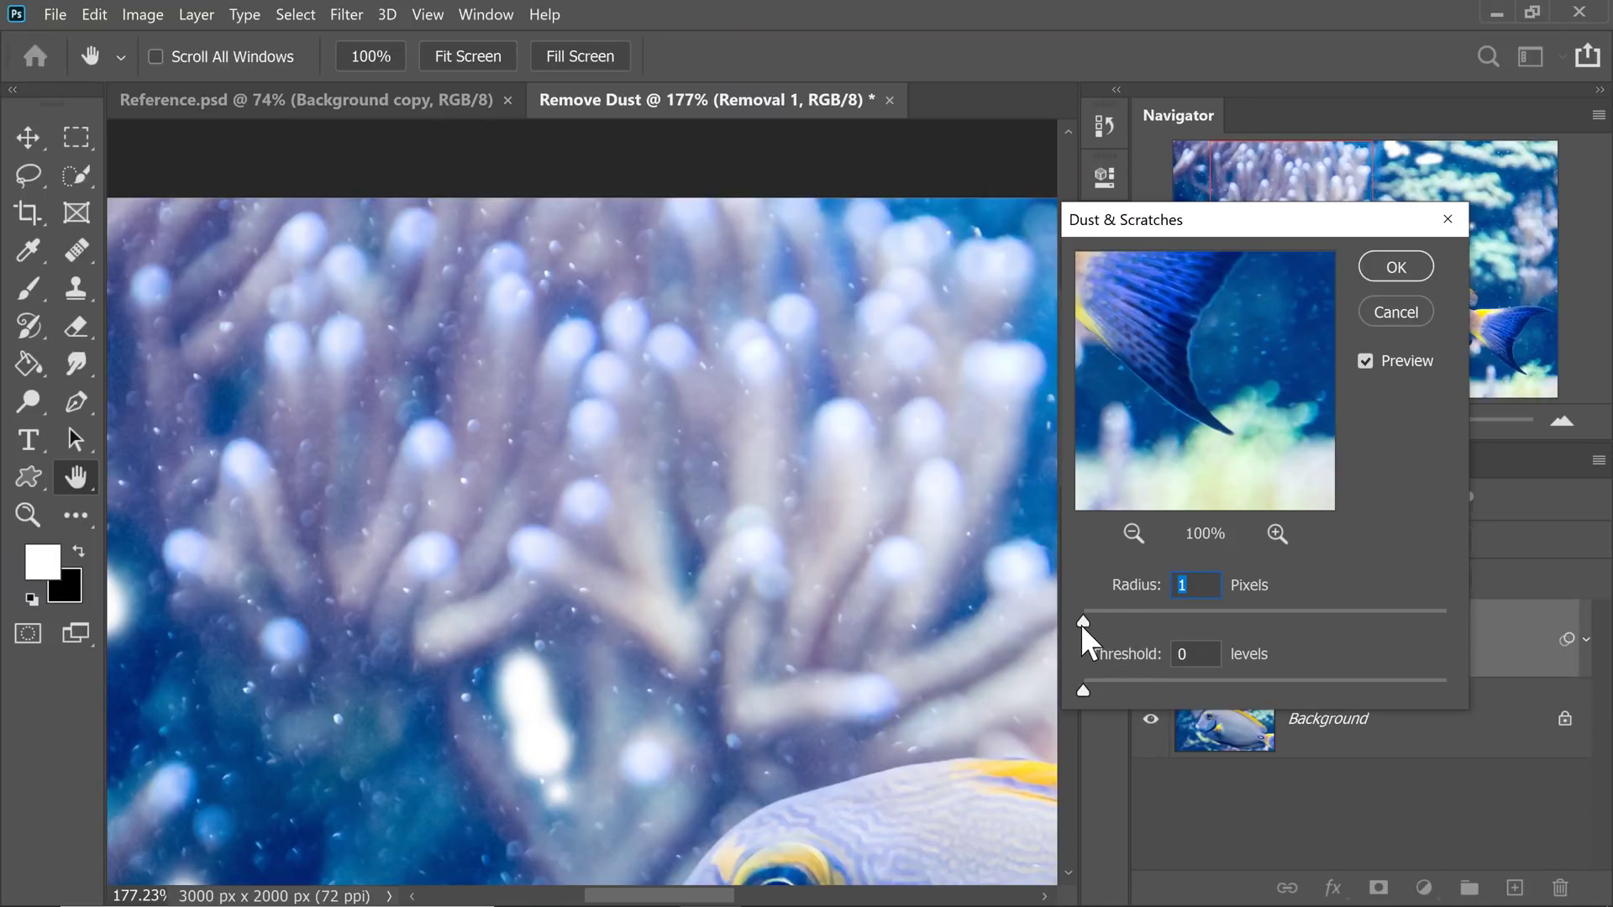
{"action": "left_click_drag", "start_coordinate": [1084, 623], "coordinate": [1106, 624]}
{"action": "left_click_drag", "start_coordinate": [826, 441], "coordinate": [633, 407]}
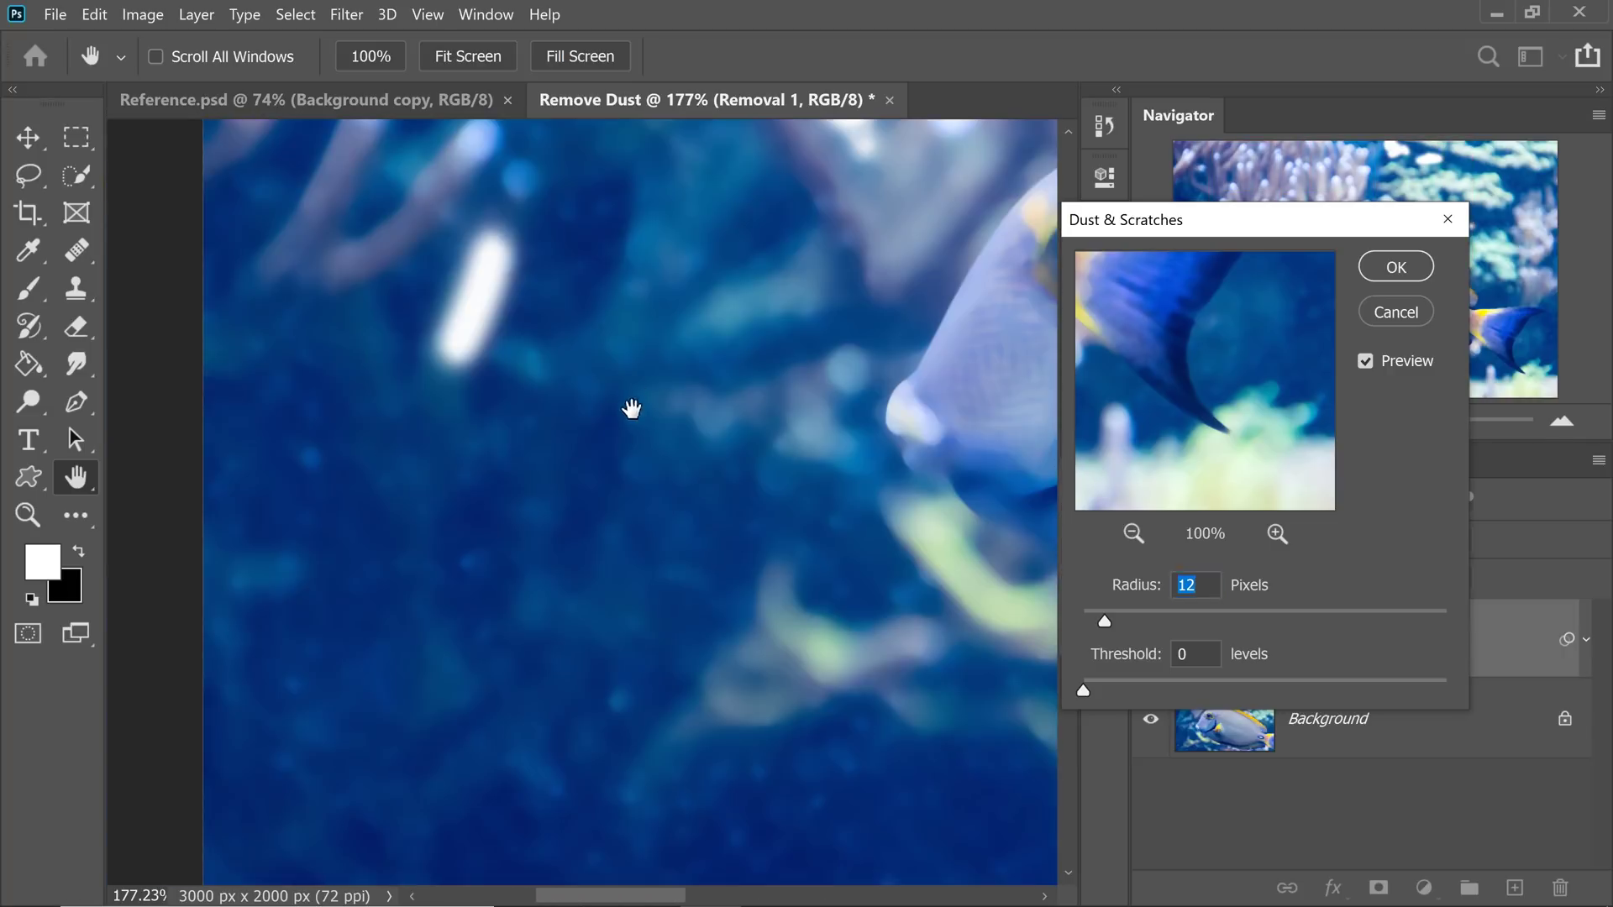
{"action": "left_click_drag", "start_coordinate": [795, 322], "coordinate": [666, 583]}
{"action": "left_click", "coordinate": [1144, 622]}
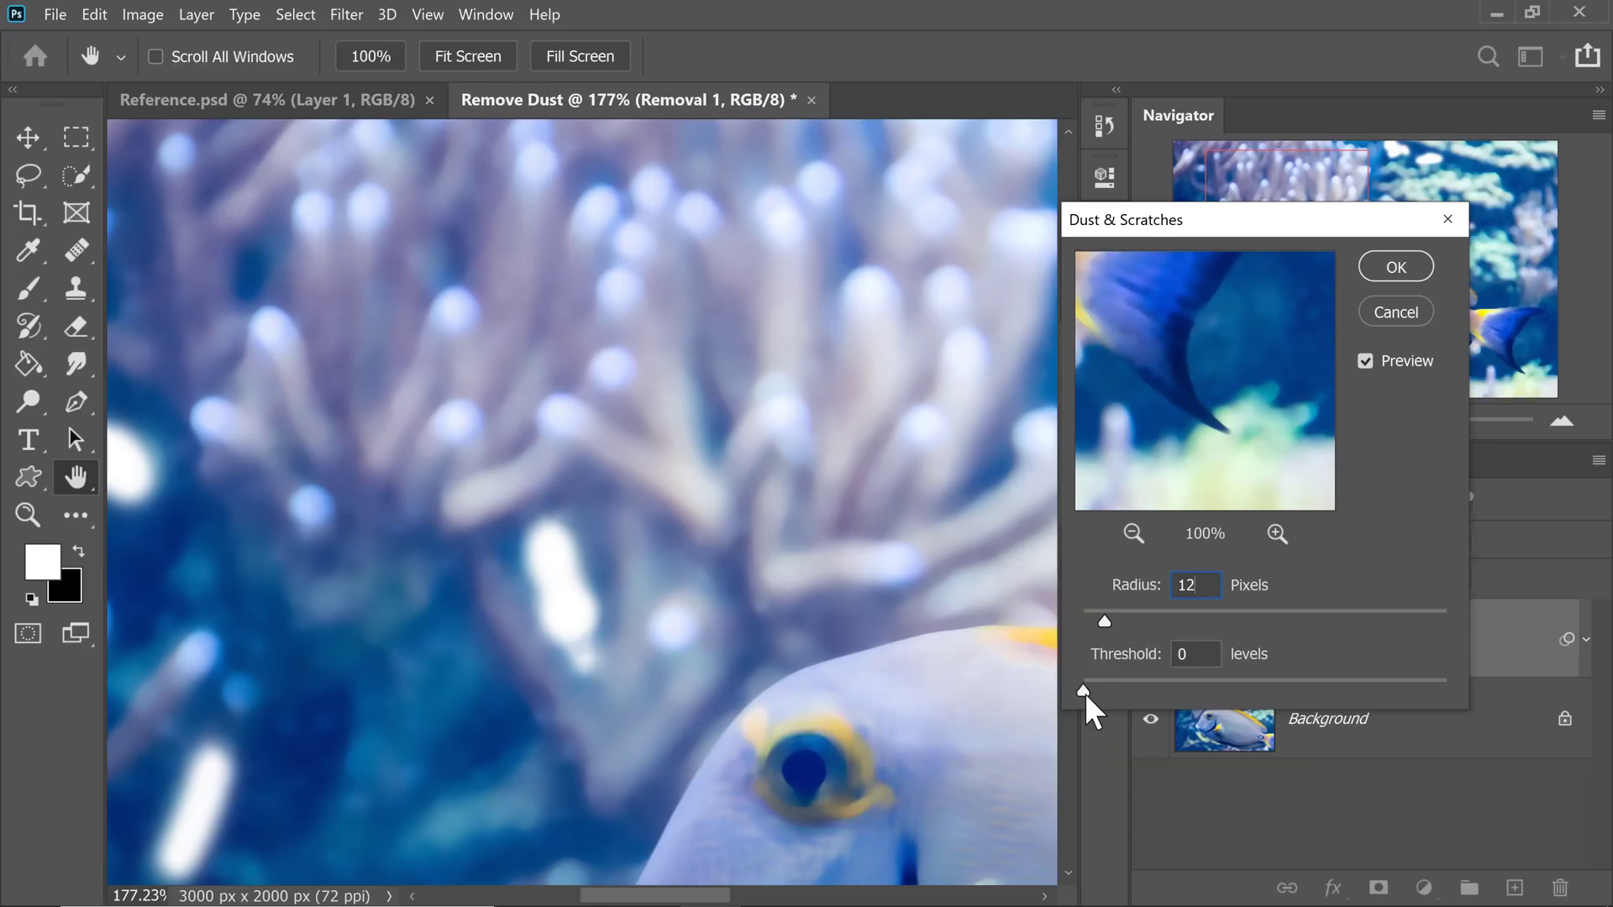
Tune the Dust & Scratches Threshold to 8 while comparing the specks up close
{"action": "left_click_drag", "start_coordinate": [1083, 691], "coordinate": [1087, 690]}
{"action": "left_click_drag", "start_coordinate": [454, 539], "coordinate": [501, 537]}
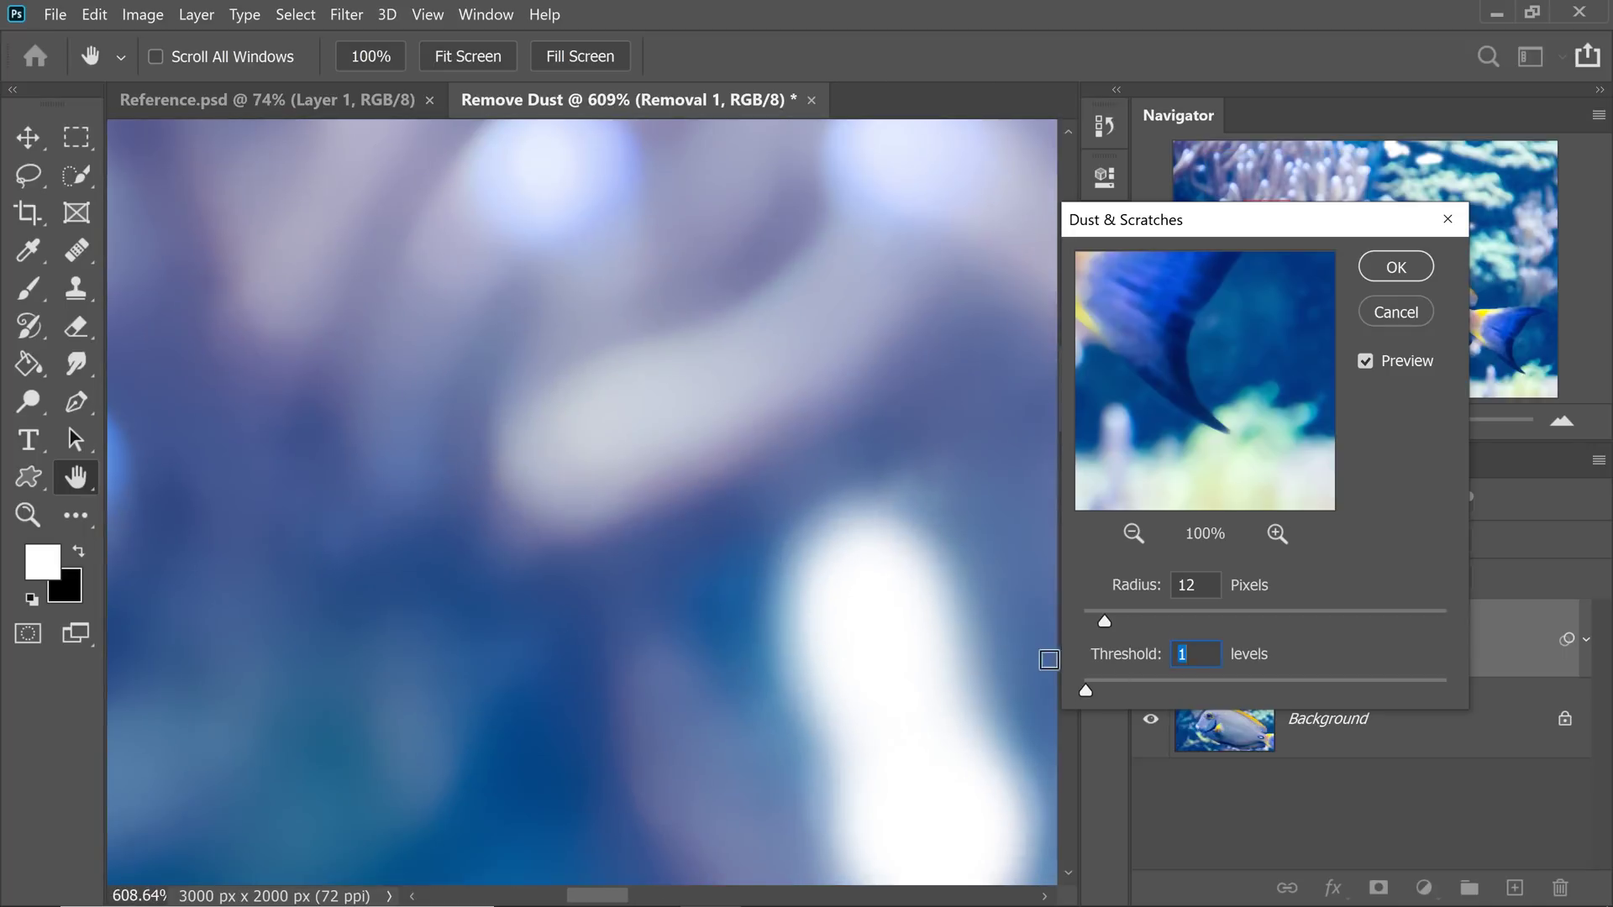
{"action": "left_click_drag", "start_coordinate": [1086, 690], "coordinate": [1091, 691]}
{"action": "left_click_drag", "start_coordinate": [1093, 691], "coordinate": [1153, 691]}
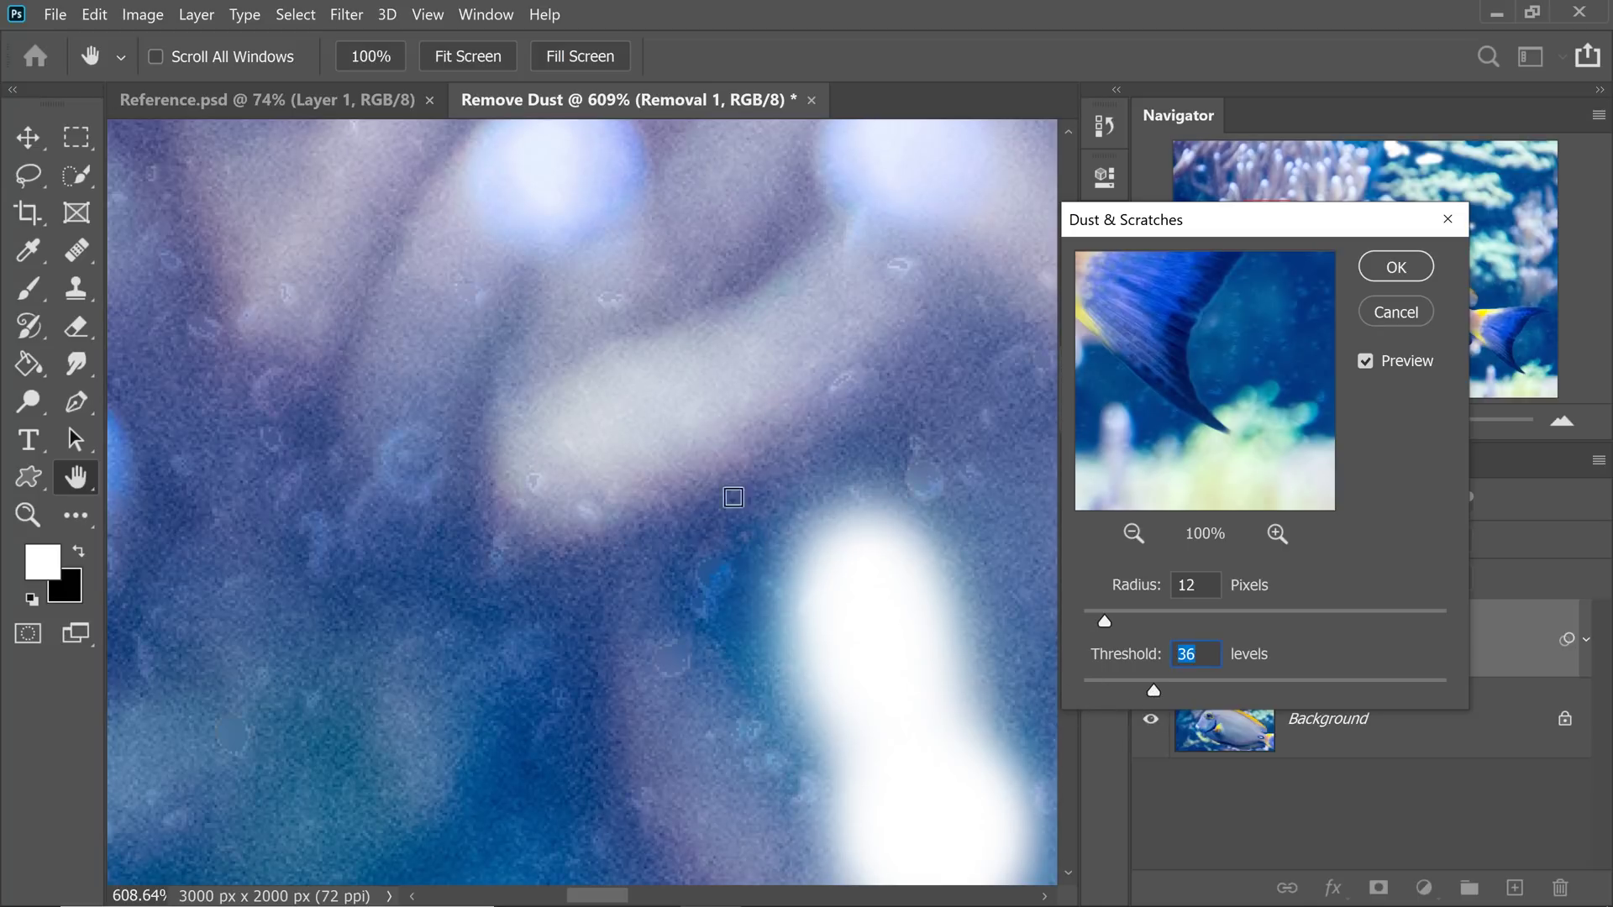
{"action": "type", "text": "0"}
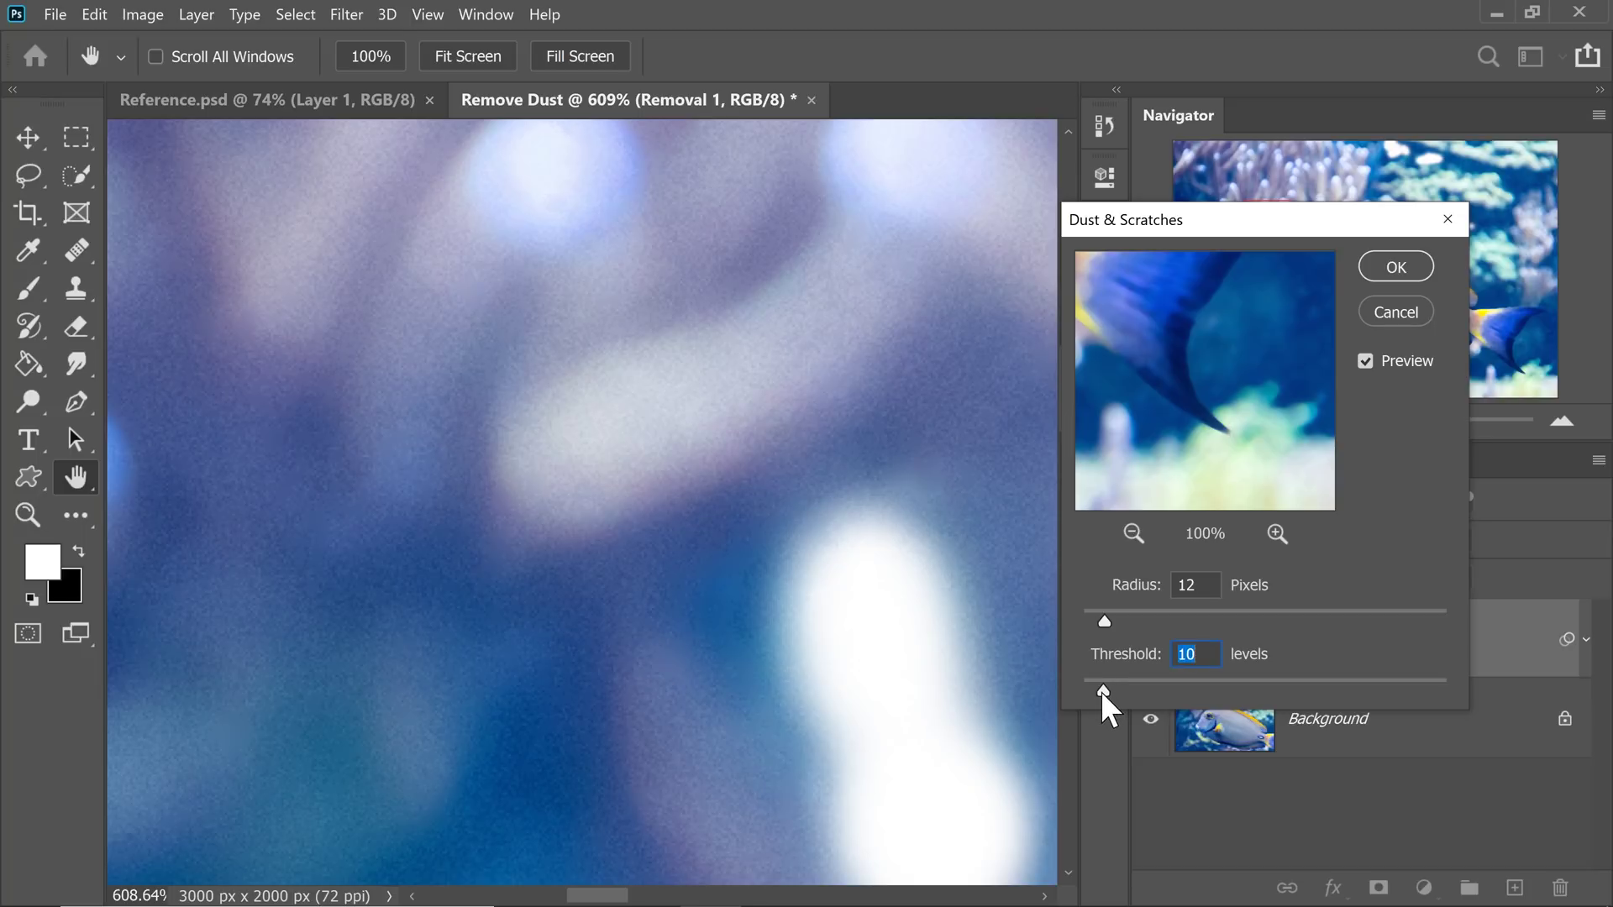
{"action": "left_click_drag", "start_coordinate": [1107, 695], "coordinate": [1098, 690]}
{"action": "scroll", "coordinate": [654, 527], "scroll_direction": "down", "scroll_amount": 10}
{"action": "scroll", "coordinate": [568, 435], "scroll_direction": "left", "scroll_amount": 5}
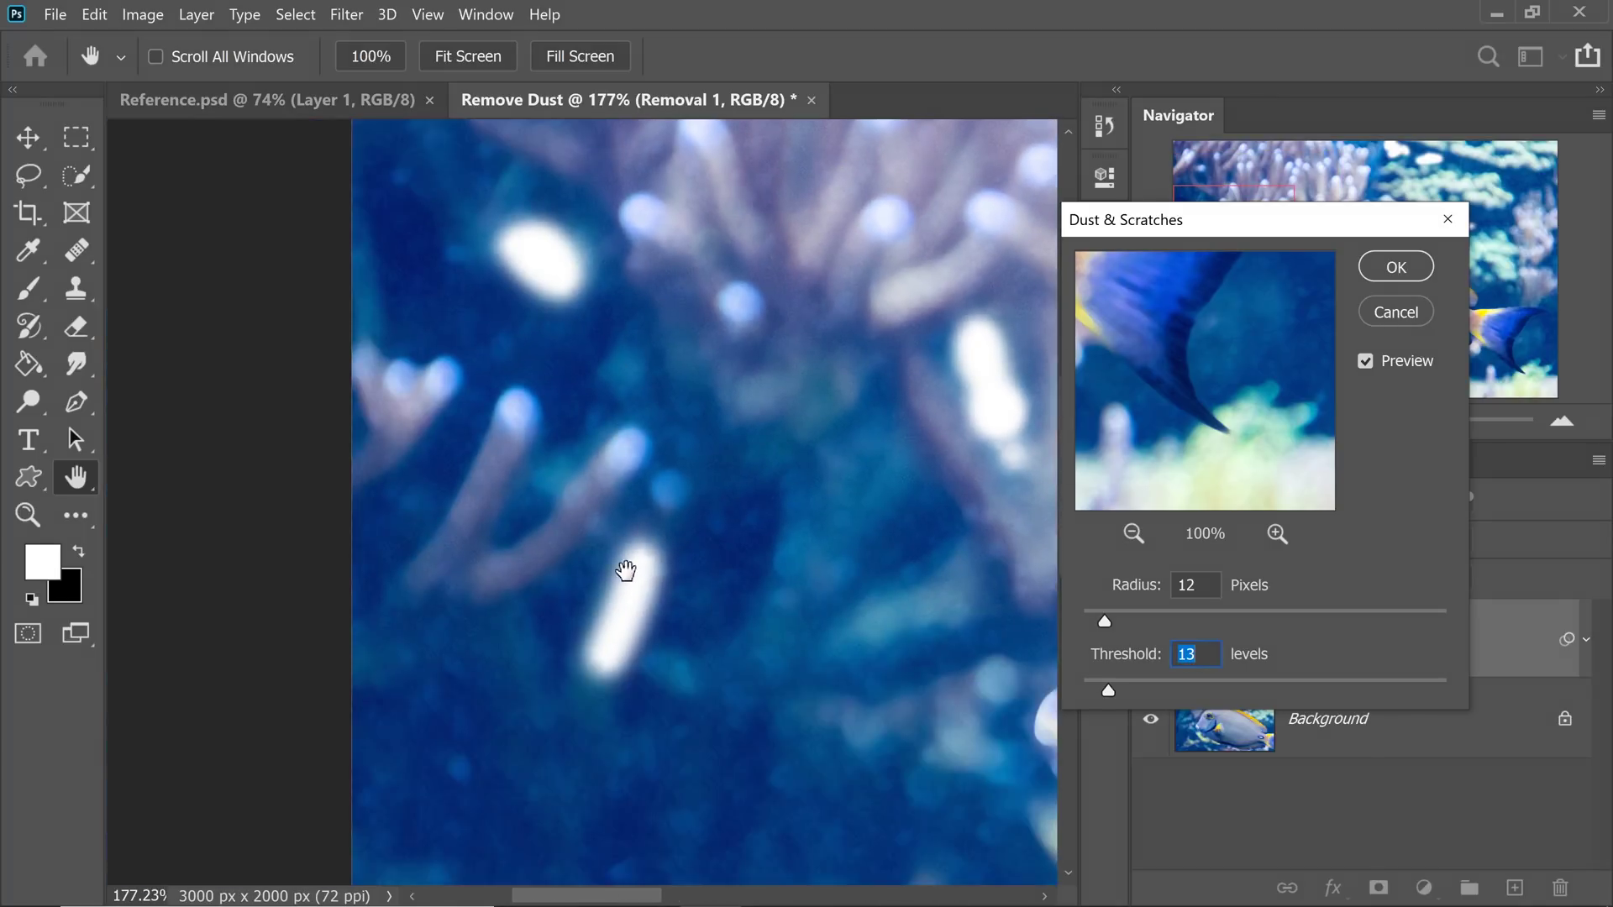
{"action": "scroll", "coordinate": [748, 486], "scroll_direction": "up", "scroll_amount": 5}
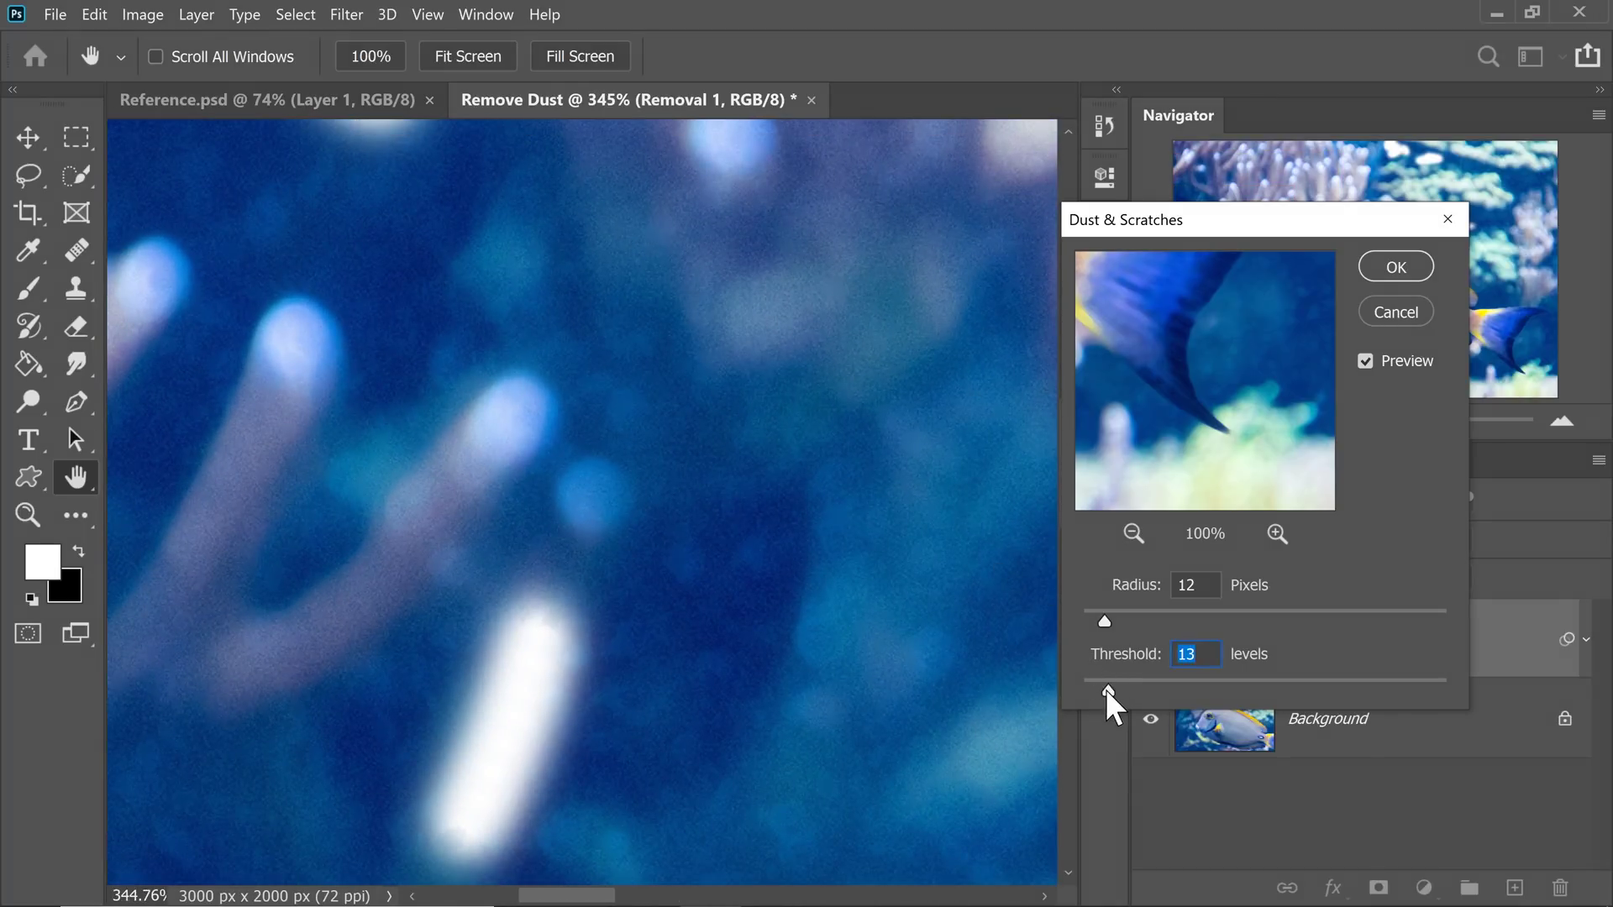
{"action": "left_click_drag", "start_coordinate": [1105, 694], "coordinate": [1124, 690]}
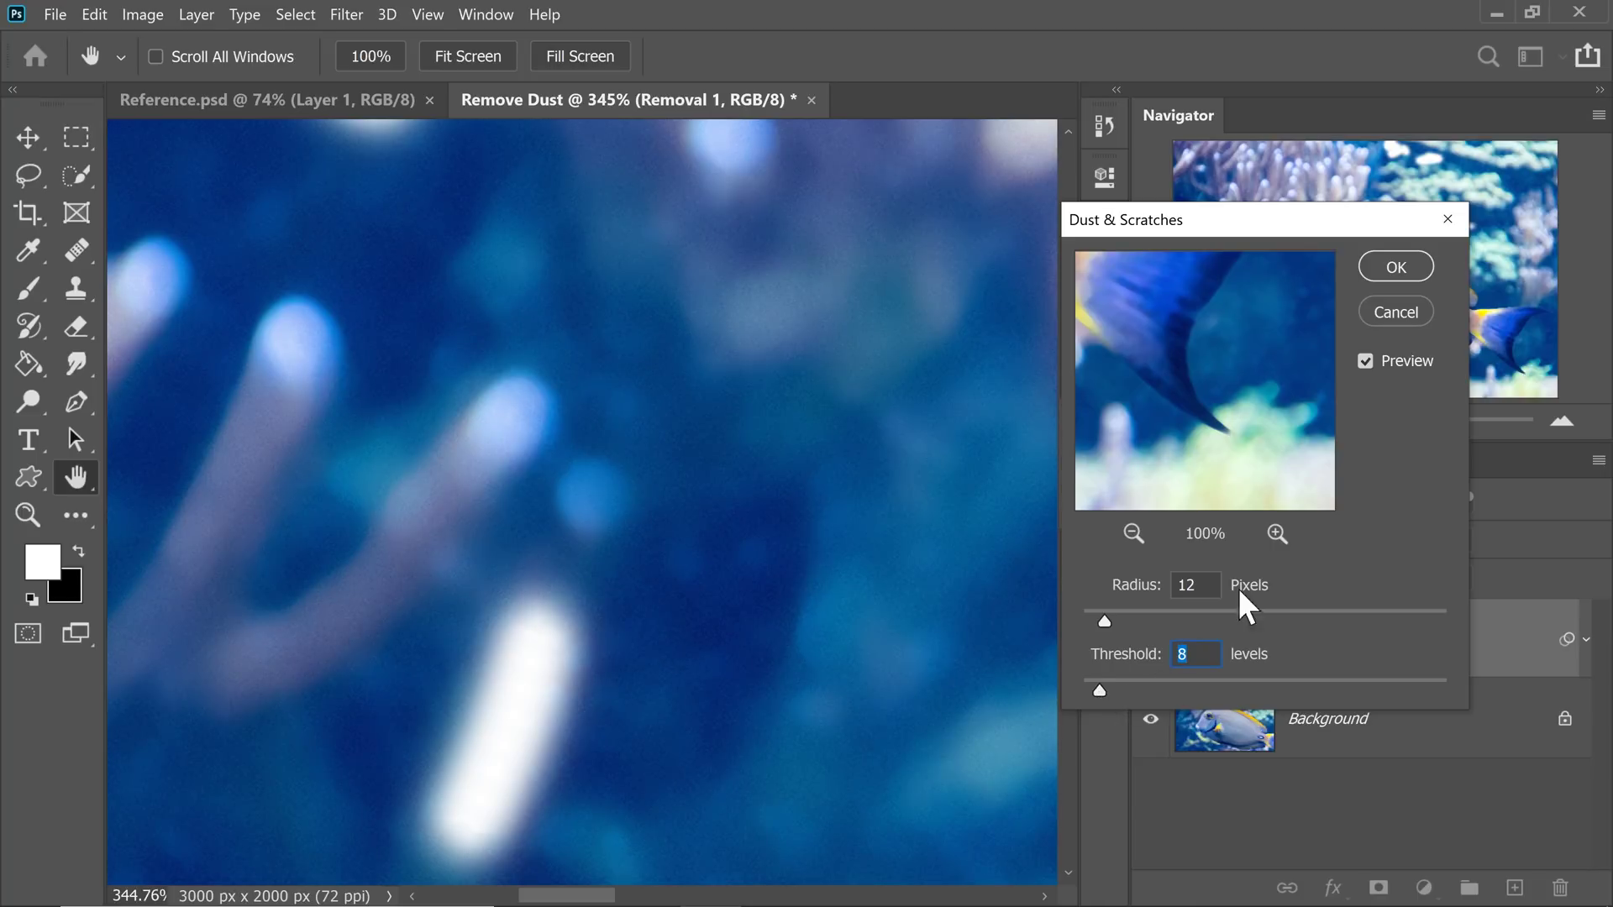
Apply the filter at Radius 12, Threshold 8, and zoom out to view the photo
{"action": "left_click", "coordinate": [1395, 267]}
{"action": "key", "text": "l"}
{"action": "scroll", "coordinate": [813, 328], "scroll_direction": "down", "scroll_amount": 5}
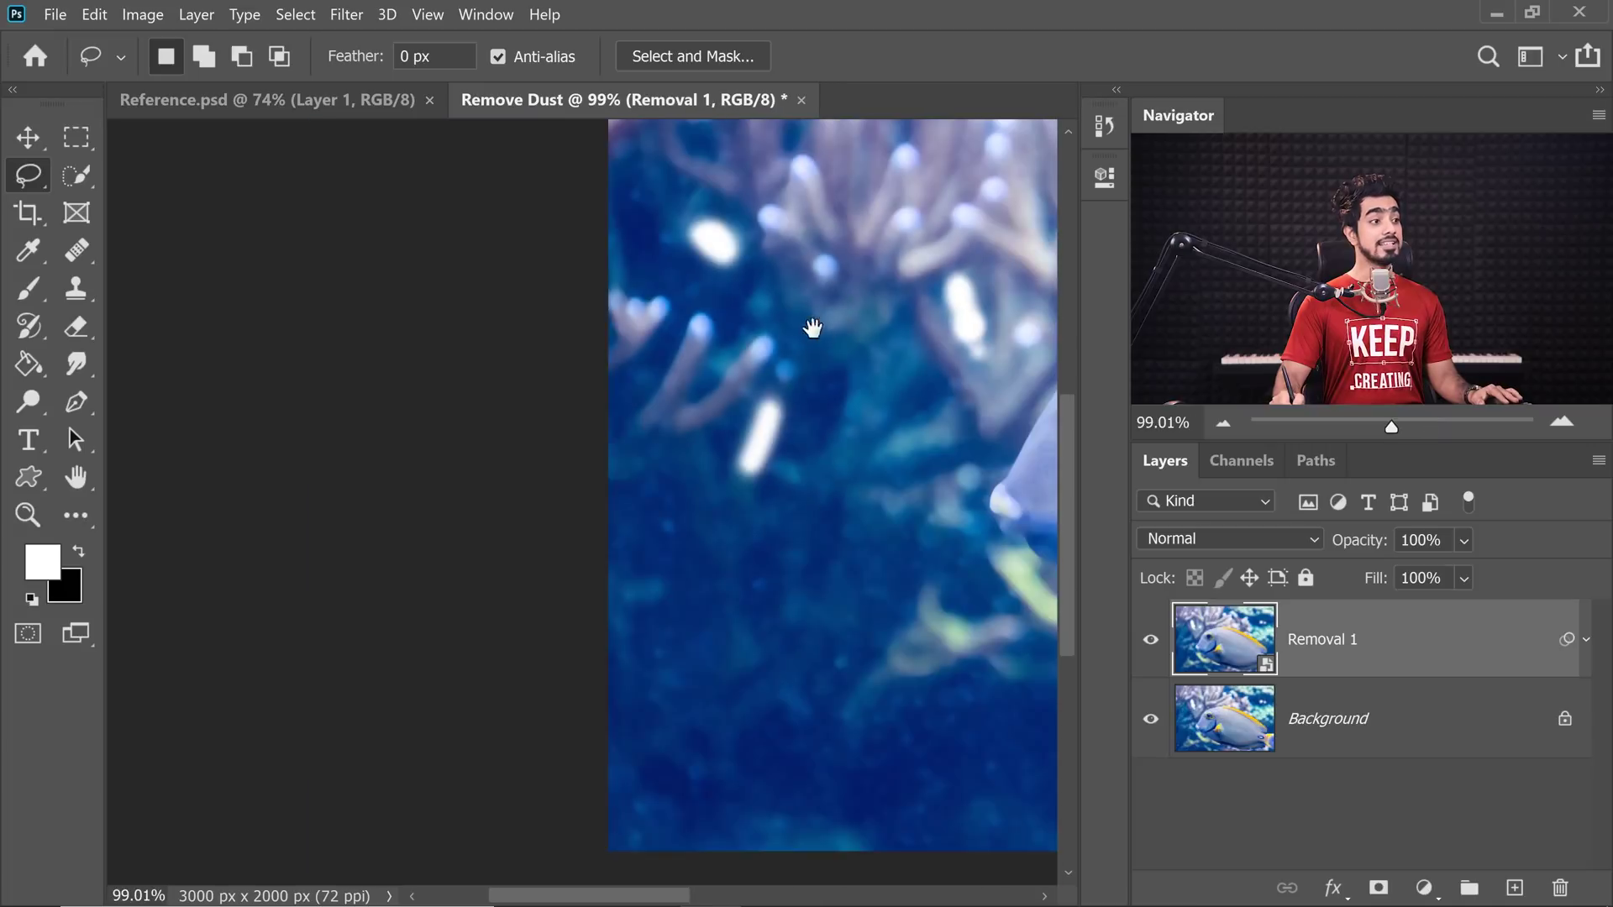
{"action": "left_click_drag", "start_coordinate": [813, 328], "coordinate": [541, 425]}
{"action": "left_click_drag", "start_coordinate": [806, 381], "coordinate": [616, 350]}
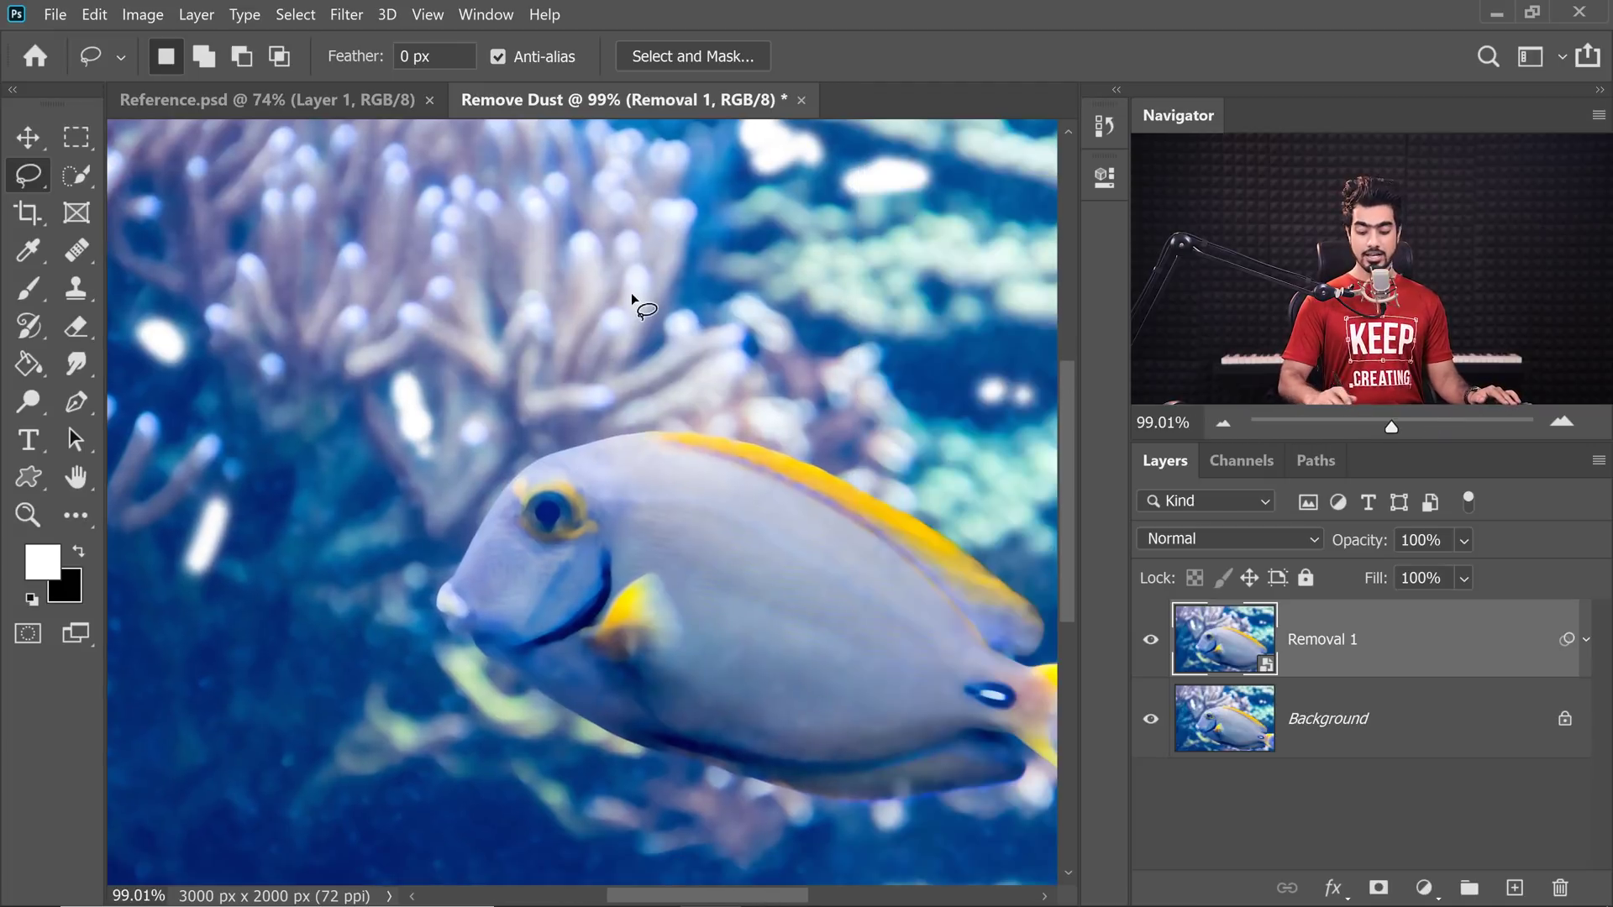
{"action": "scroll", "coordinate": [632, 298], "scroll_direction": "down", "scroll_amount": 2}
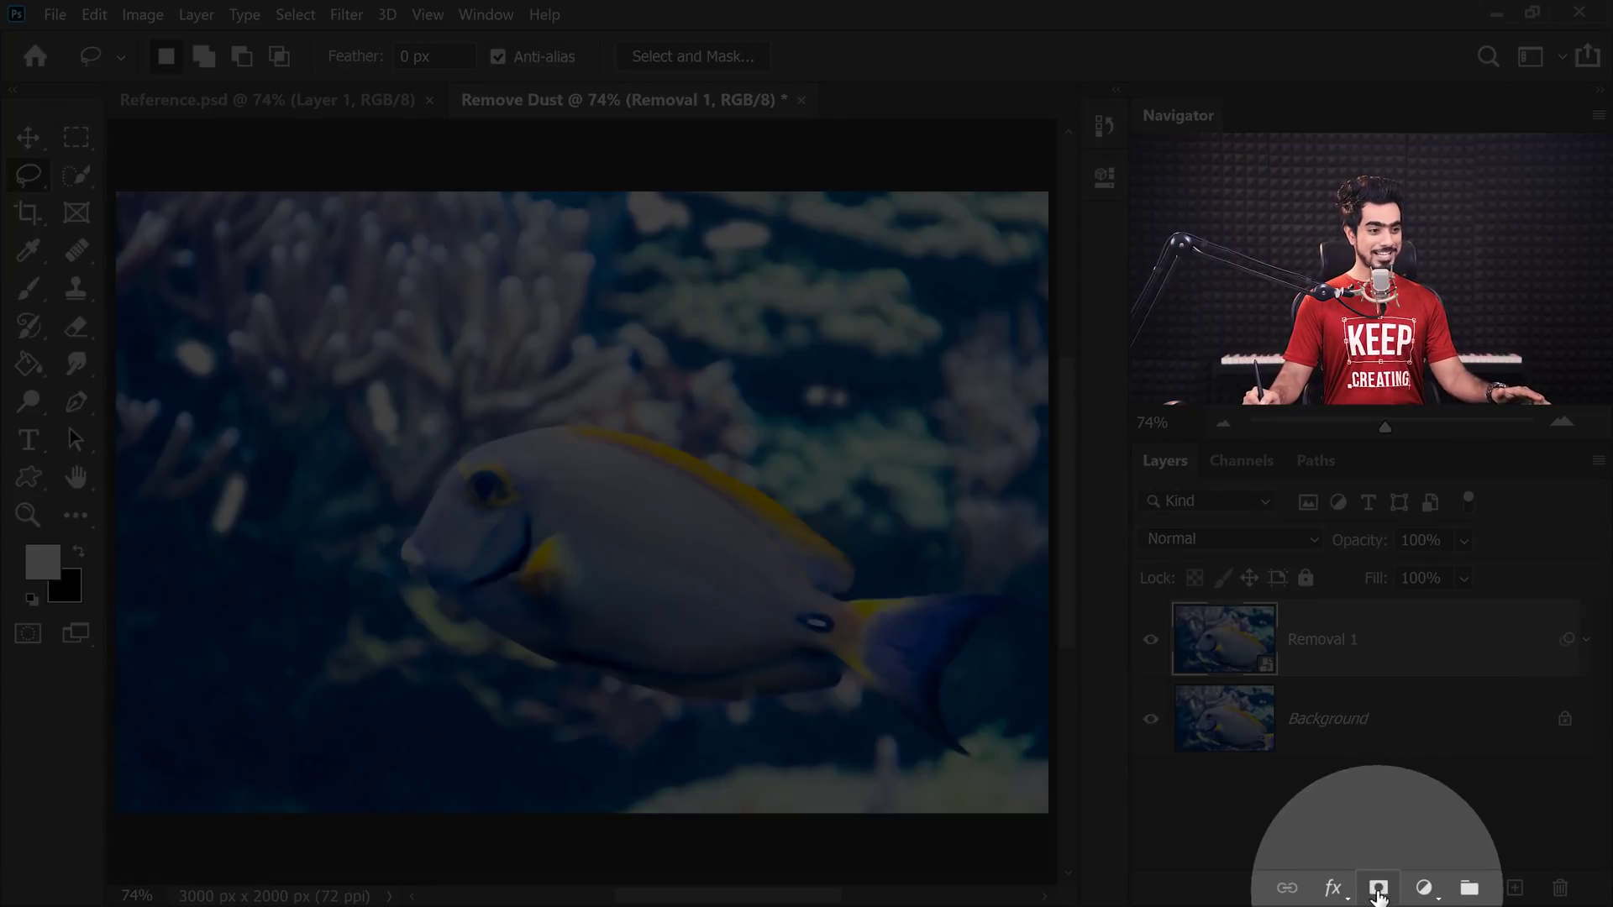
Add a layer mask to Removal 1 and set up a 184-pixel soft round black brush
{"action": "left_click", "coordinate": [1379, 888]}
{"action": "left_click", "coordinate": [27, 288]}
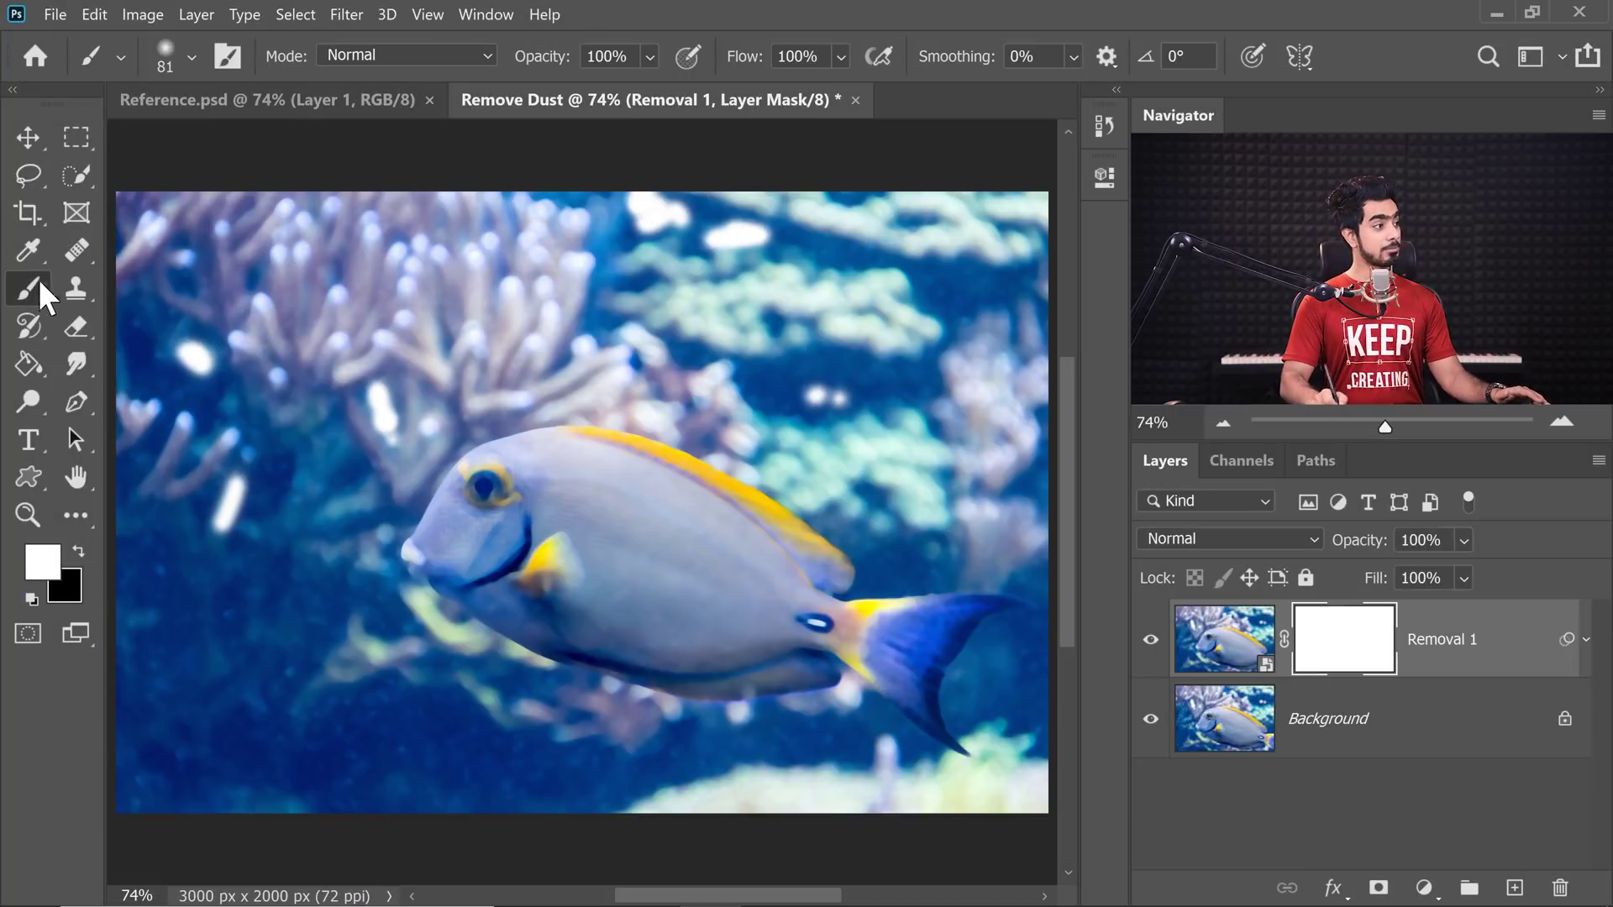
{"action": "left_click", "coordinate": [168, 56]}
{"action": "double_click", "coordinate": [129, 344]}
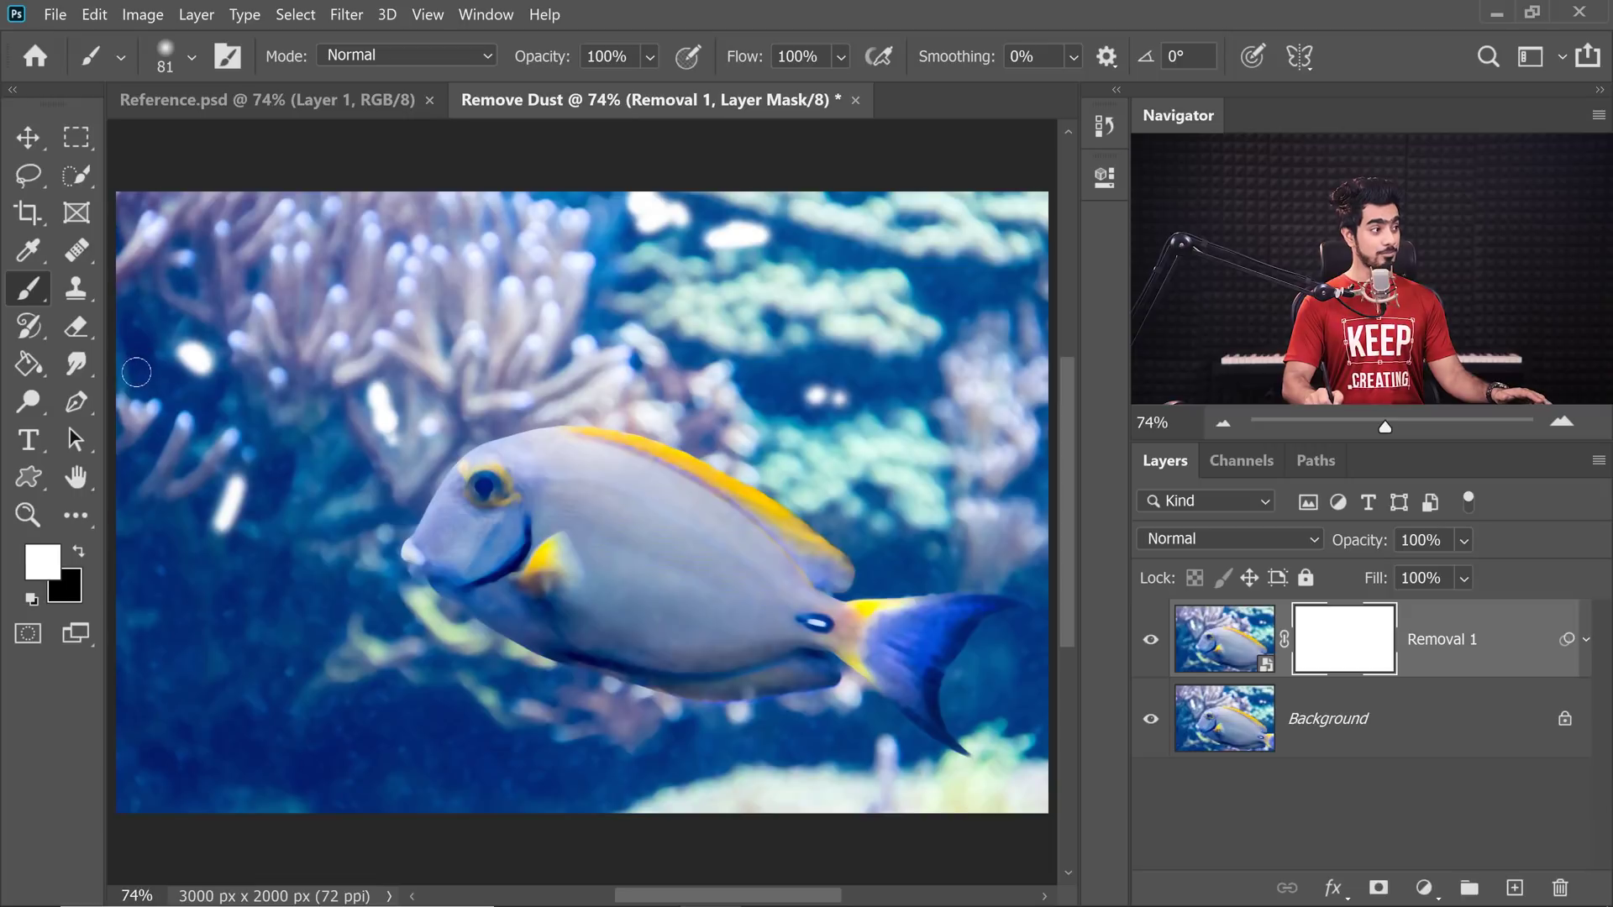
{"action": "mouse_move", "coordinate": [610, 528]}
{"action": "left_mouse_down"}
{"action": "mouse_move", "coordinate": [547, 487]}
{"action": "mouse_move", "coordinate": [504, 494]}
{"action": "left_mouse_up"}
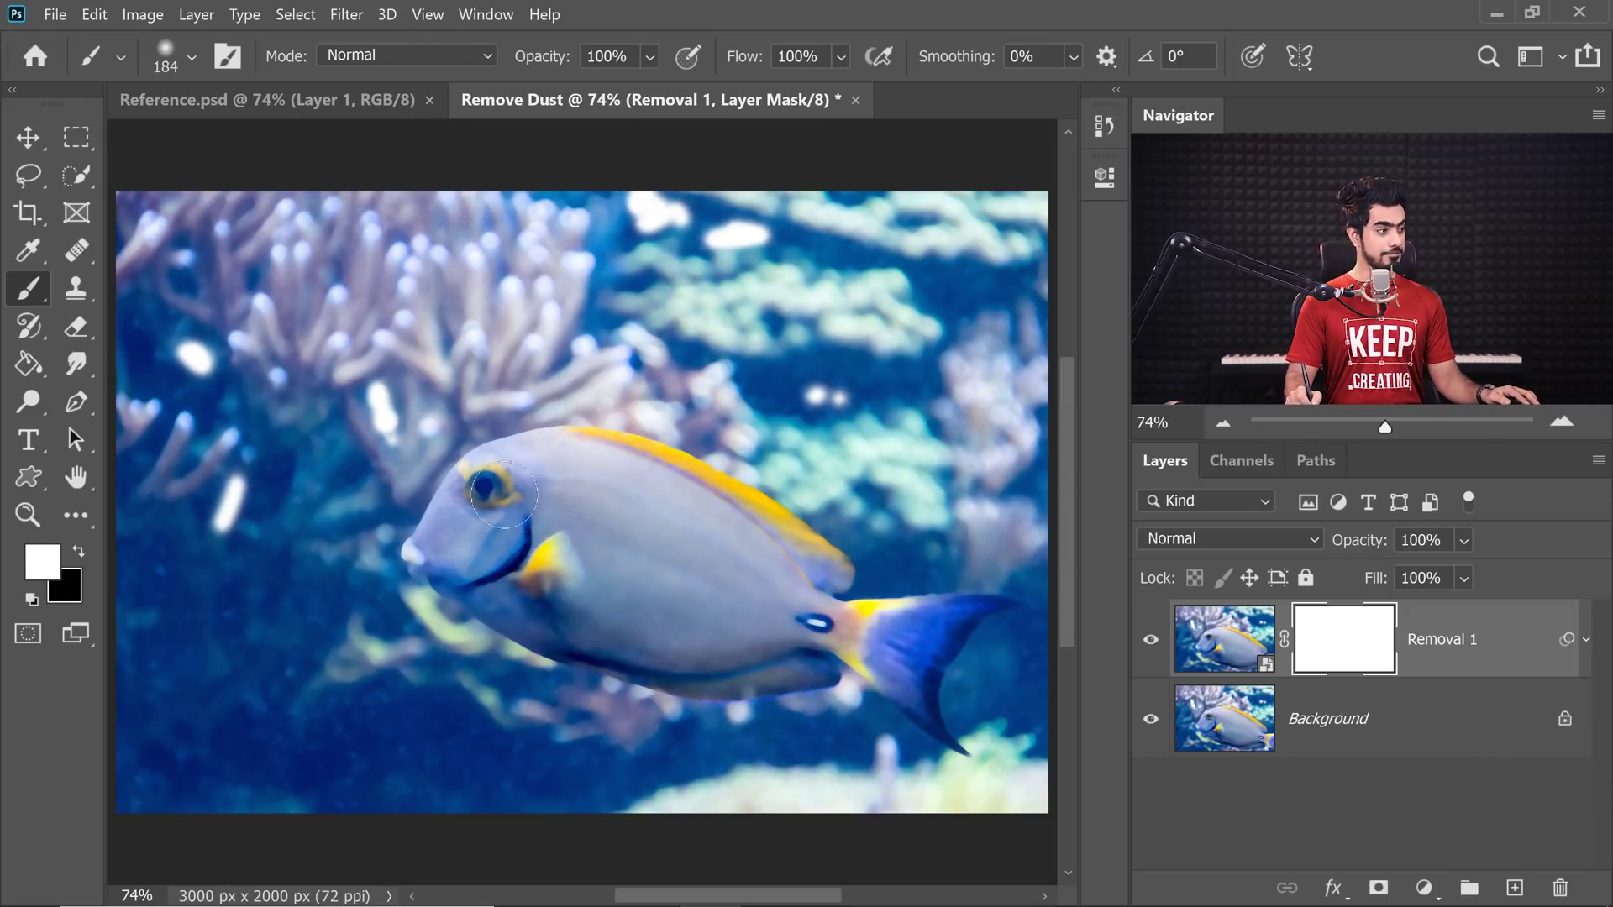
{"action": "key", "text": "x"}
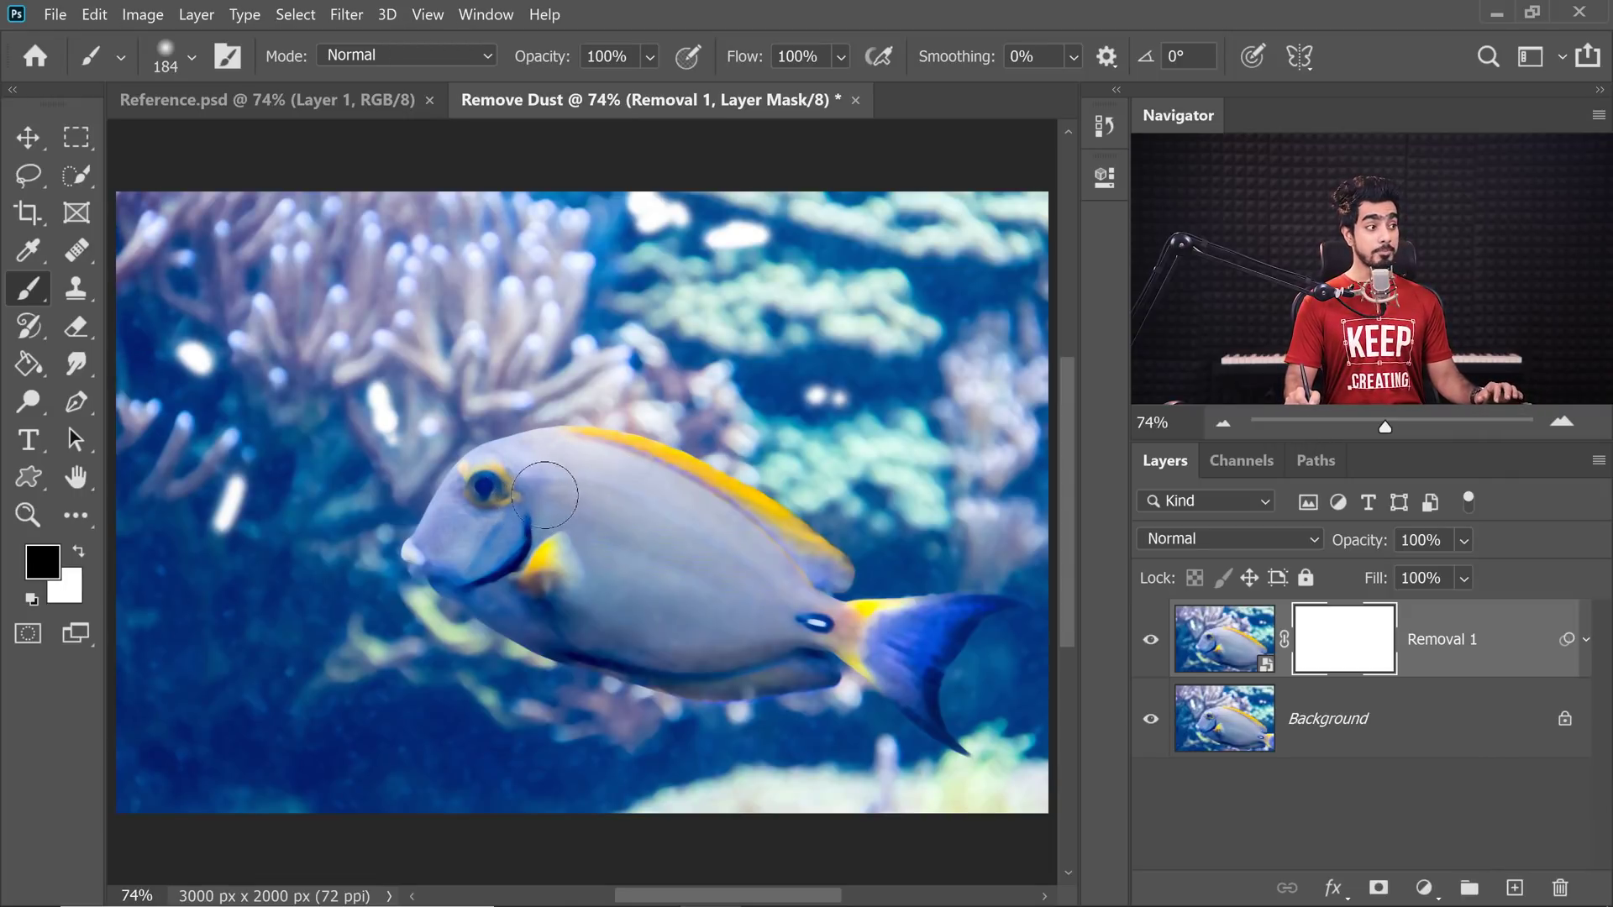
Paint black over the fish on Removal 1's mask, starting near the gill
{"action": "left_click_drag", "start_coordinate": [479, 497], "coordinate": [533, 508]}
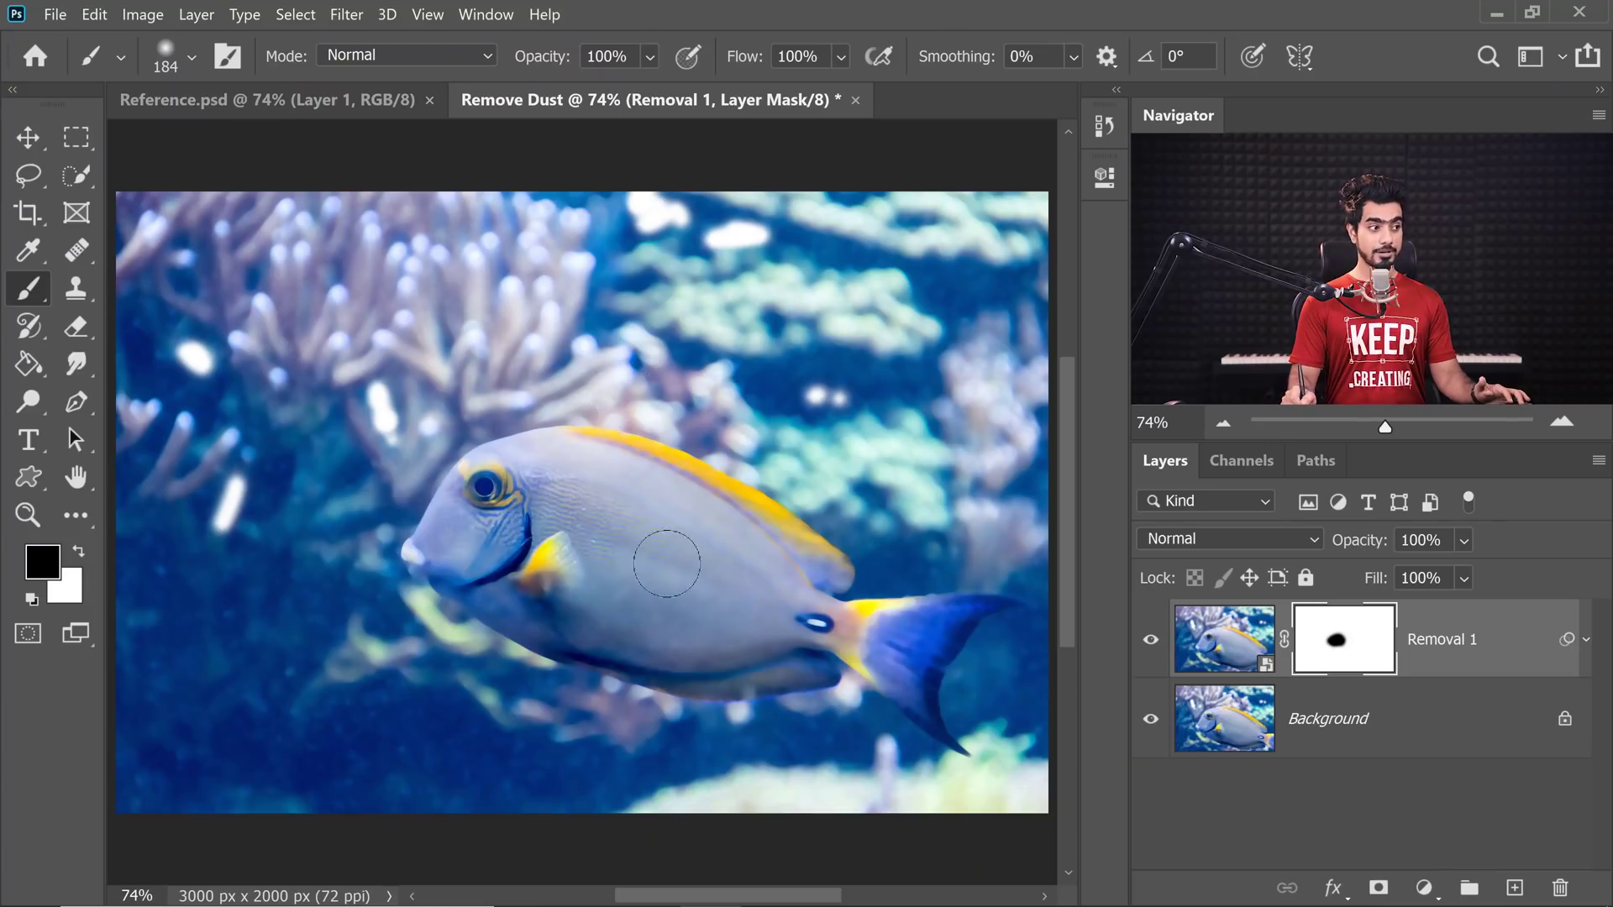
{"action": "left_click_drag", "start_coordinate": [507, 605], "coordinate": [614, 567]}
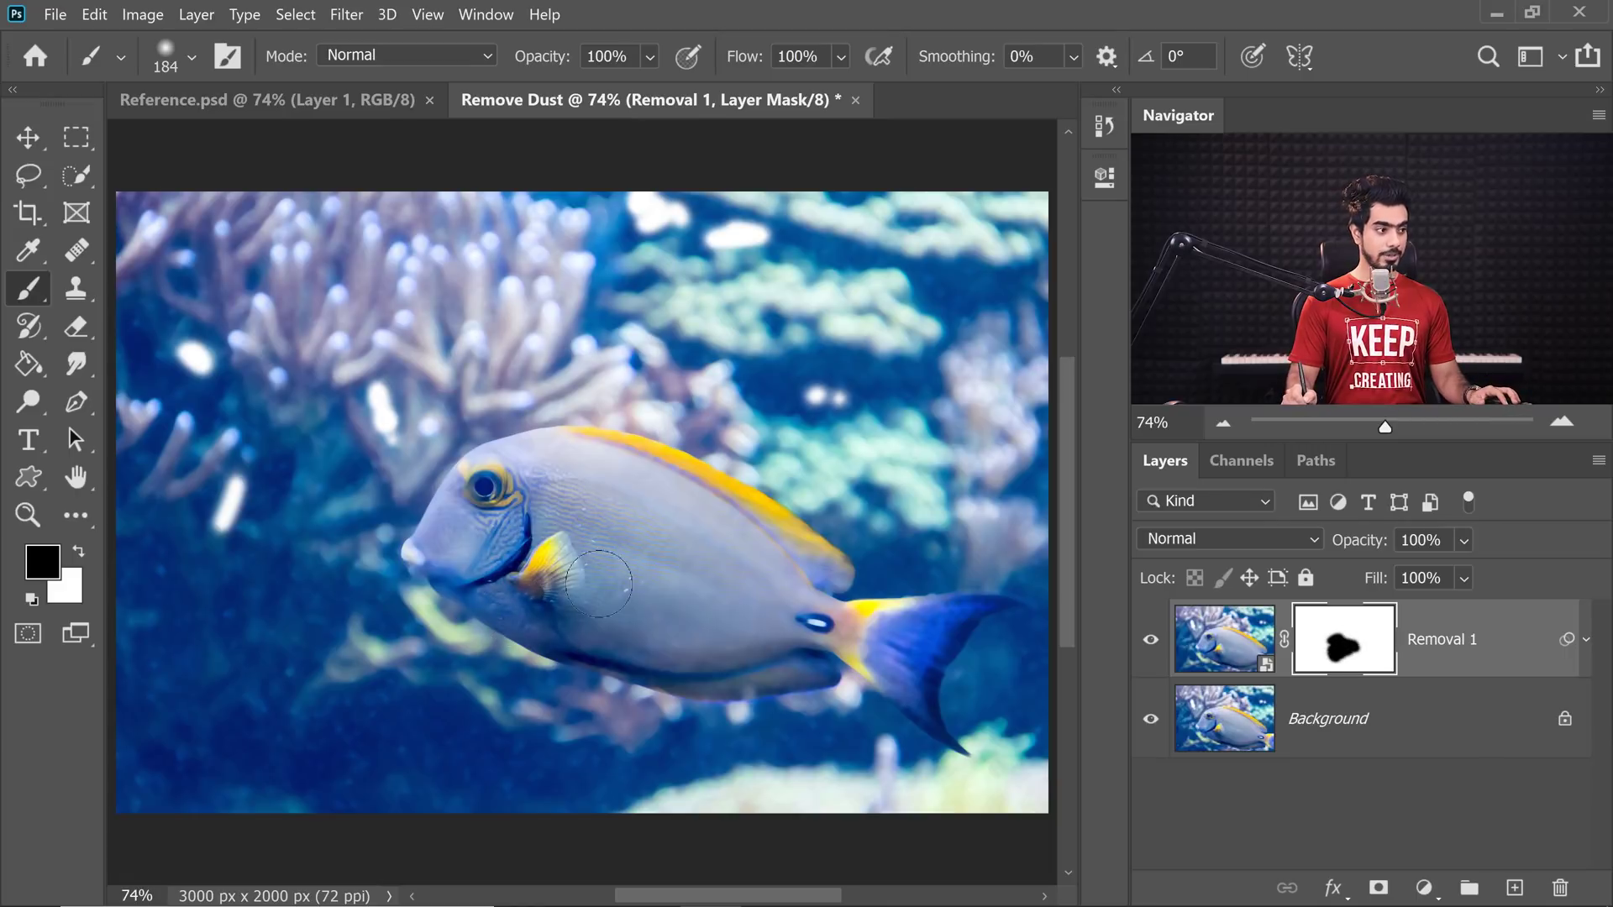
{"action": "scroll", "coordinate": [647, 588], "scroll_direction": "up", "scroll_amount": 3}
{"action": "scroll", "coordinate": [505, 504], "scroll_direction": "right", "scroll_amount": 3}
{"action": "mouse_move", "coordinate": [451, 359]}
{"action": "left_mouse_down"}
{"action": "mouse_move", "coordinate": [846, 543]}
{"action": "mouse_move", "coordinate": [647, 404]}
{"action": "mouse_move", "coordinate": [605, 499]}
{"action": "left_mouse_up"}
{"action": "scroll", "coordinate": [691, 576], "scroll_direction": "right", "scroll_amount": 2}
{"action": "scroll", "coordinate": [691, 576], "scroll_direction": "down", "scroll_amount": 1}
{"action": "scroll", "coordinate": [691, 576], "scroll_direction": "right", "scroll_amount": 2}
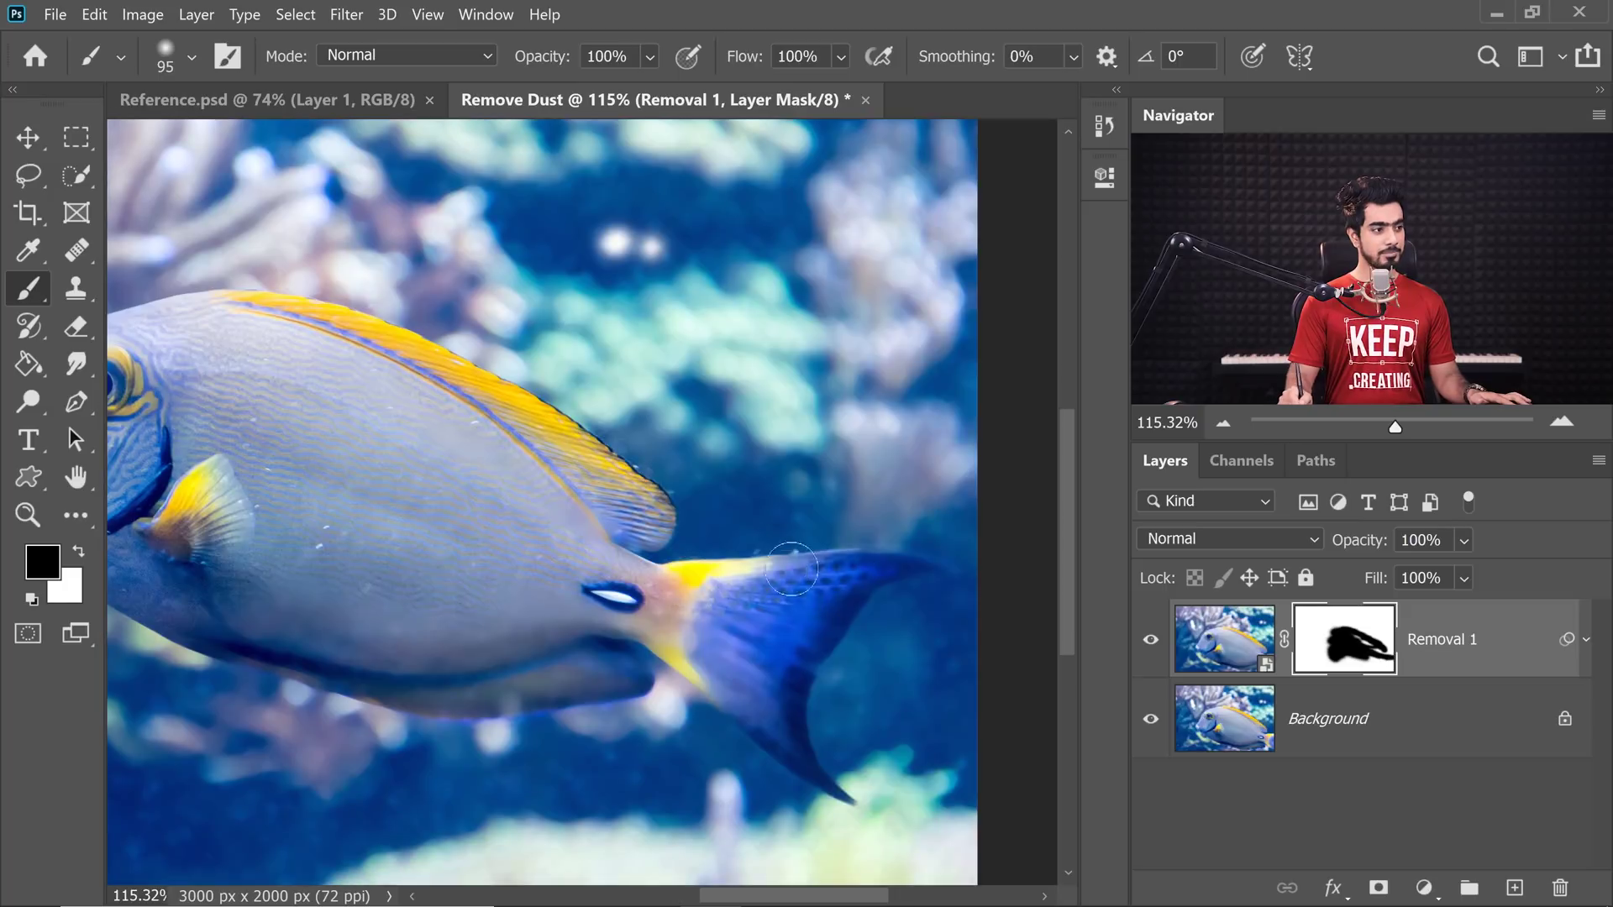
{"action": "scroll", "coordinate": [349, 652], "scroll_direction": "left", "scroll_amount": 4}
{"action": "scroll", "coordinate": [349, 652], "scroll_direction": "up", "scroll_amount": 1}
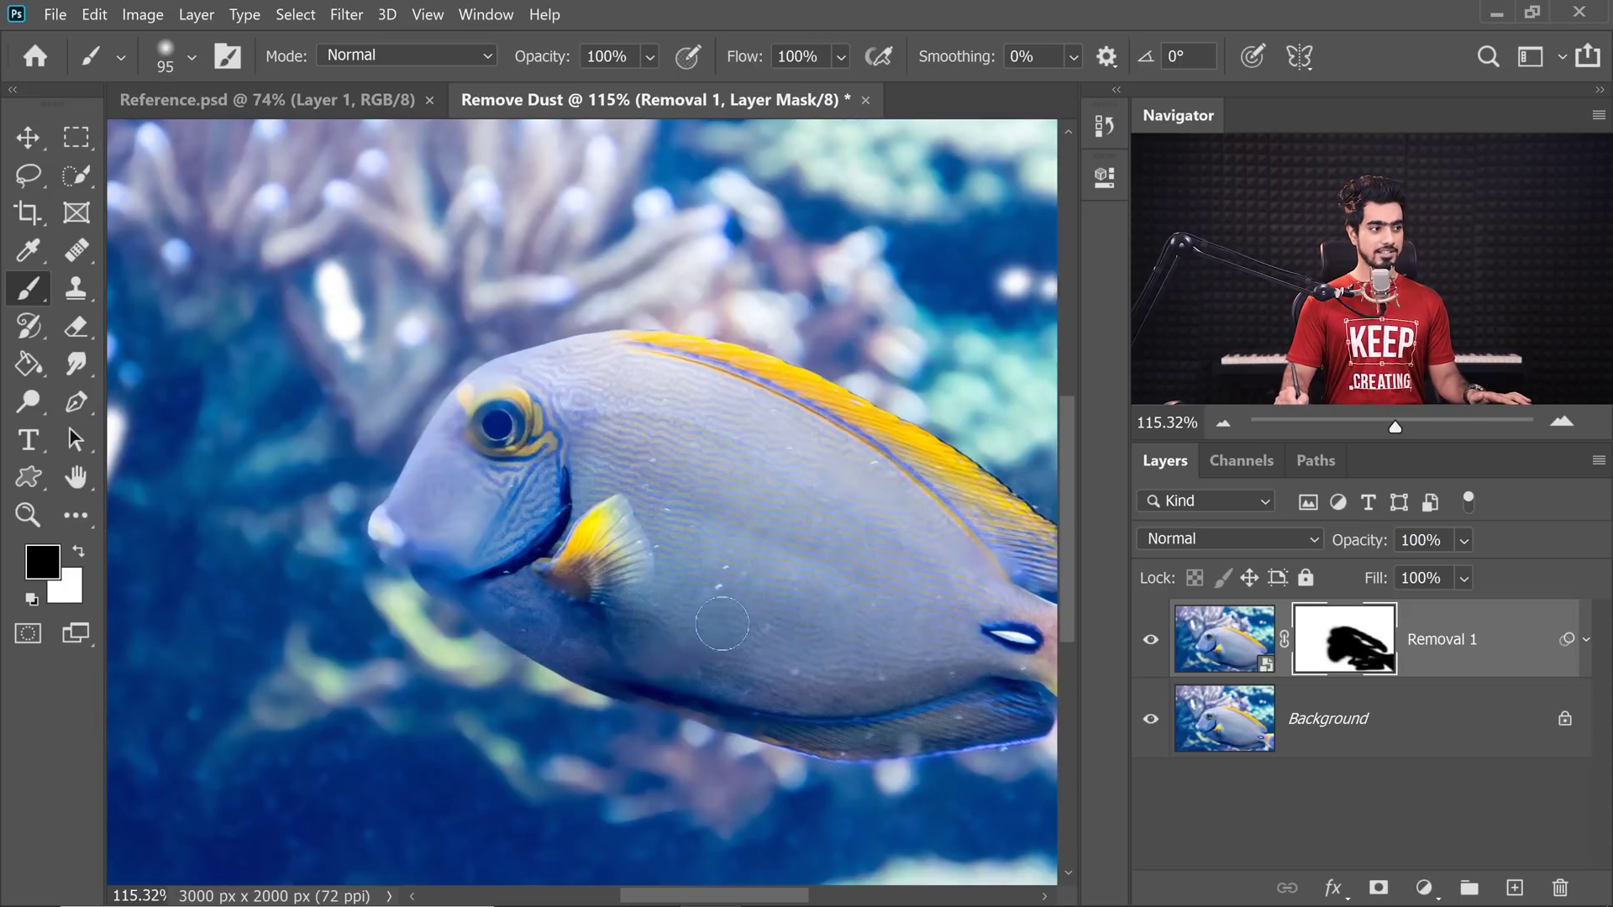
{"action": "left_click_drag", "start_coordinate": [395, 484], "coordinate": [470, 424]}
{"action": "scroll", "coordinate": [665, 531], "scroll_direction": "right", "scroll_amount": 2}
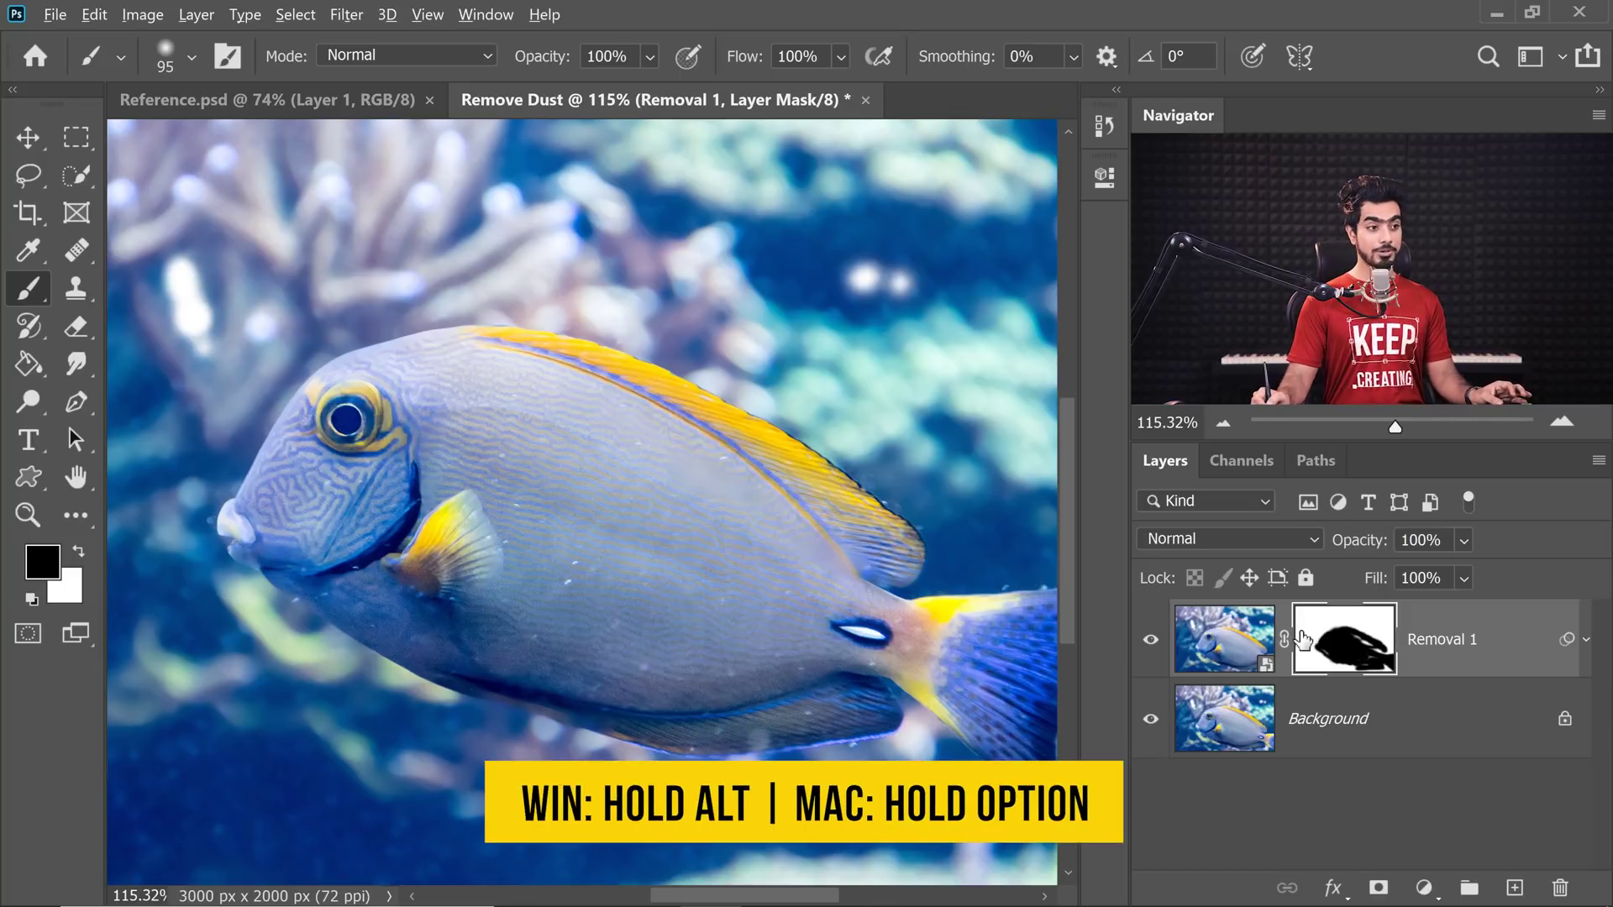
View the mask alone, fill its remaining gaps inside the fish with black, and return to the photo
{"action": "left_click", "coordinate": [1347, 658], "text": "alt"}
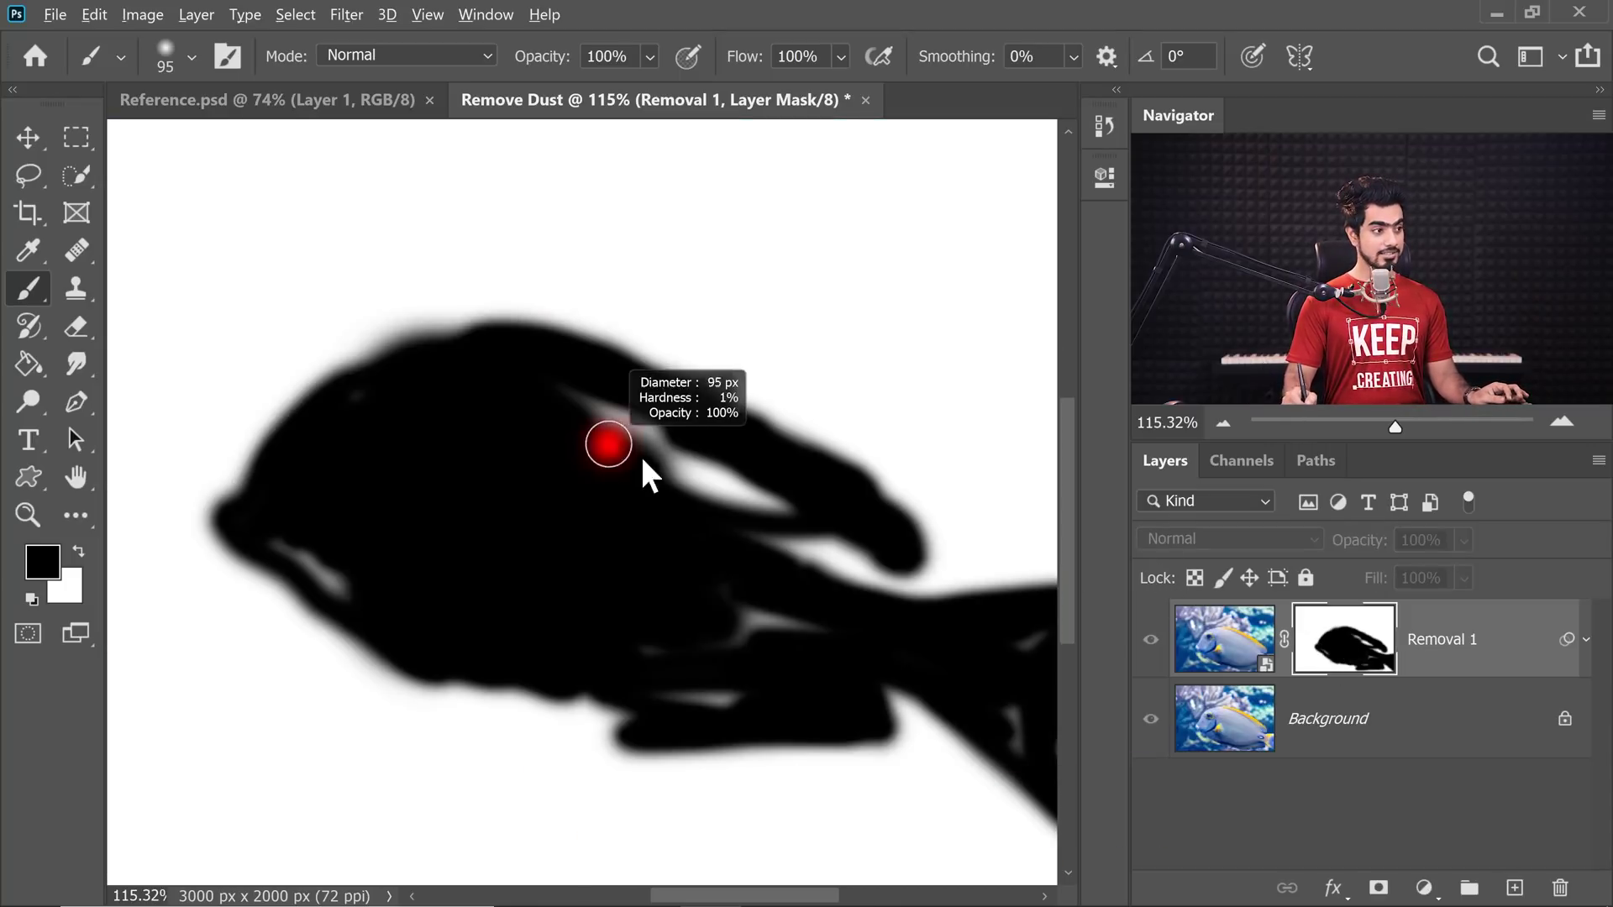
{"action": "mouse_move", "coordinate": [833, 517]}
{"action": "left_mouse_down"}
{"action": "mouse_move", "coordinate": [658, 483]}
{"action": "mouse_move", "coordinate": [914, 602]}
{"action": "mouse_move", "coordinate": [877, 559]}
{"action": "mouse_move", "coordinate": [651, 574]}
{"action": "mouse_move", "coordinate": [711, 703]}
{"action": "mouse_move", "coordinate": [377, 591]}
{"action": "left_mouse_up"}
{"action": "left_click", "coordinate": [1347, 657], "text": "alt"}
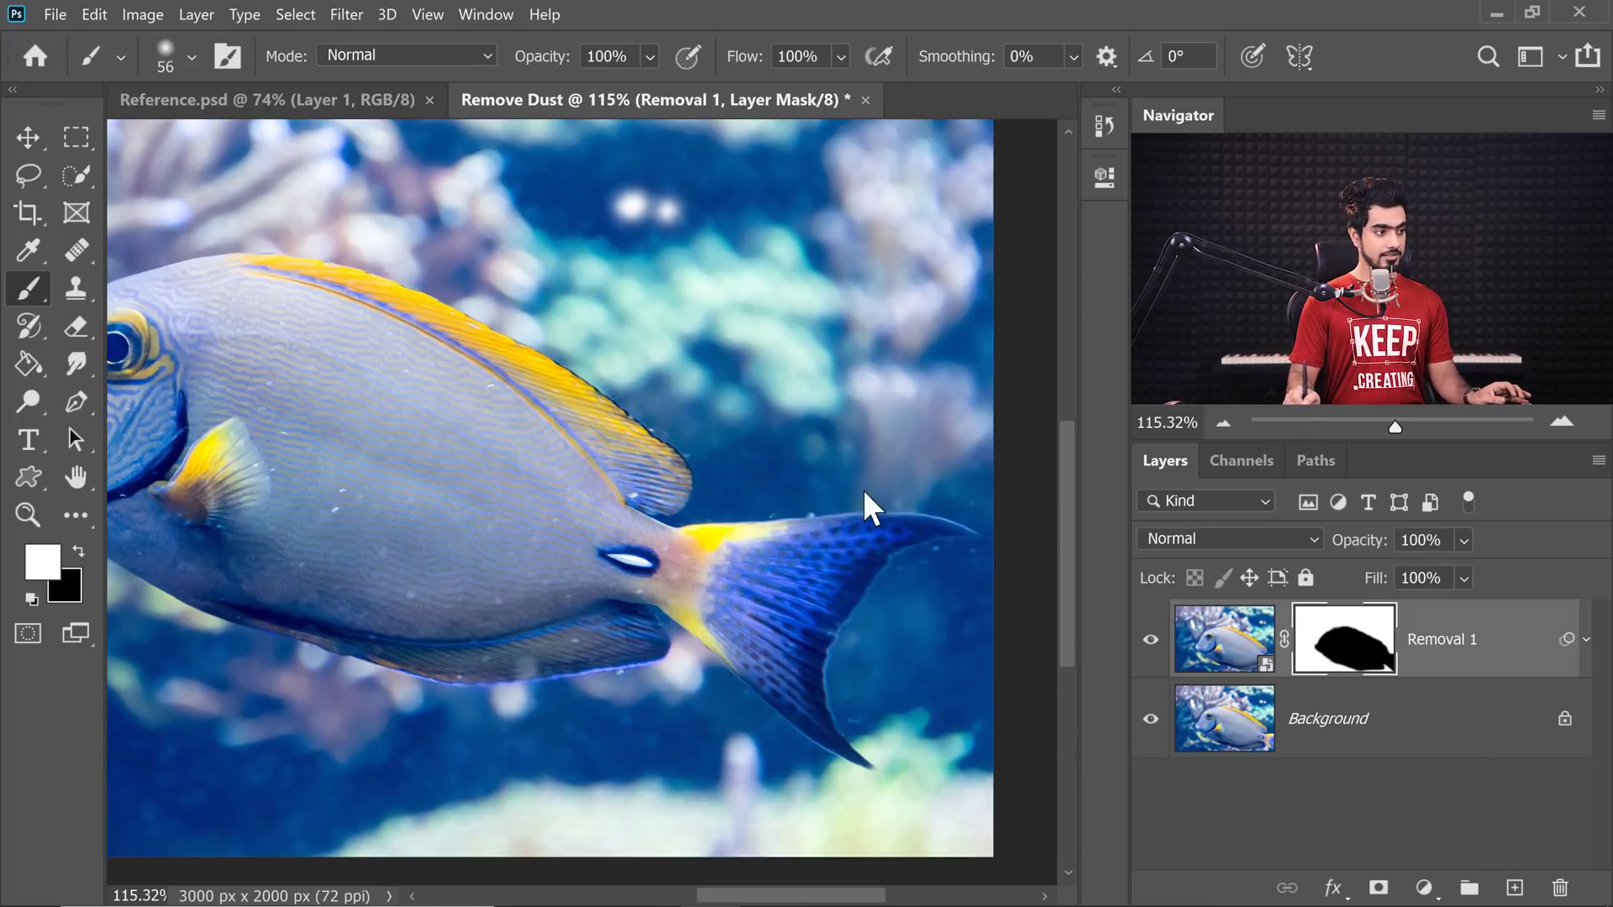
Duplicate the Background layer again and name the copy Removal 2
{"action": "key", "text": "ctrl+0"}
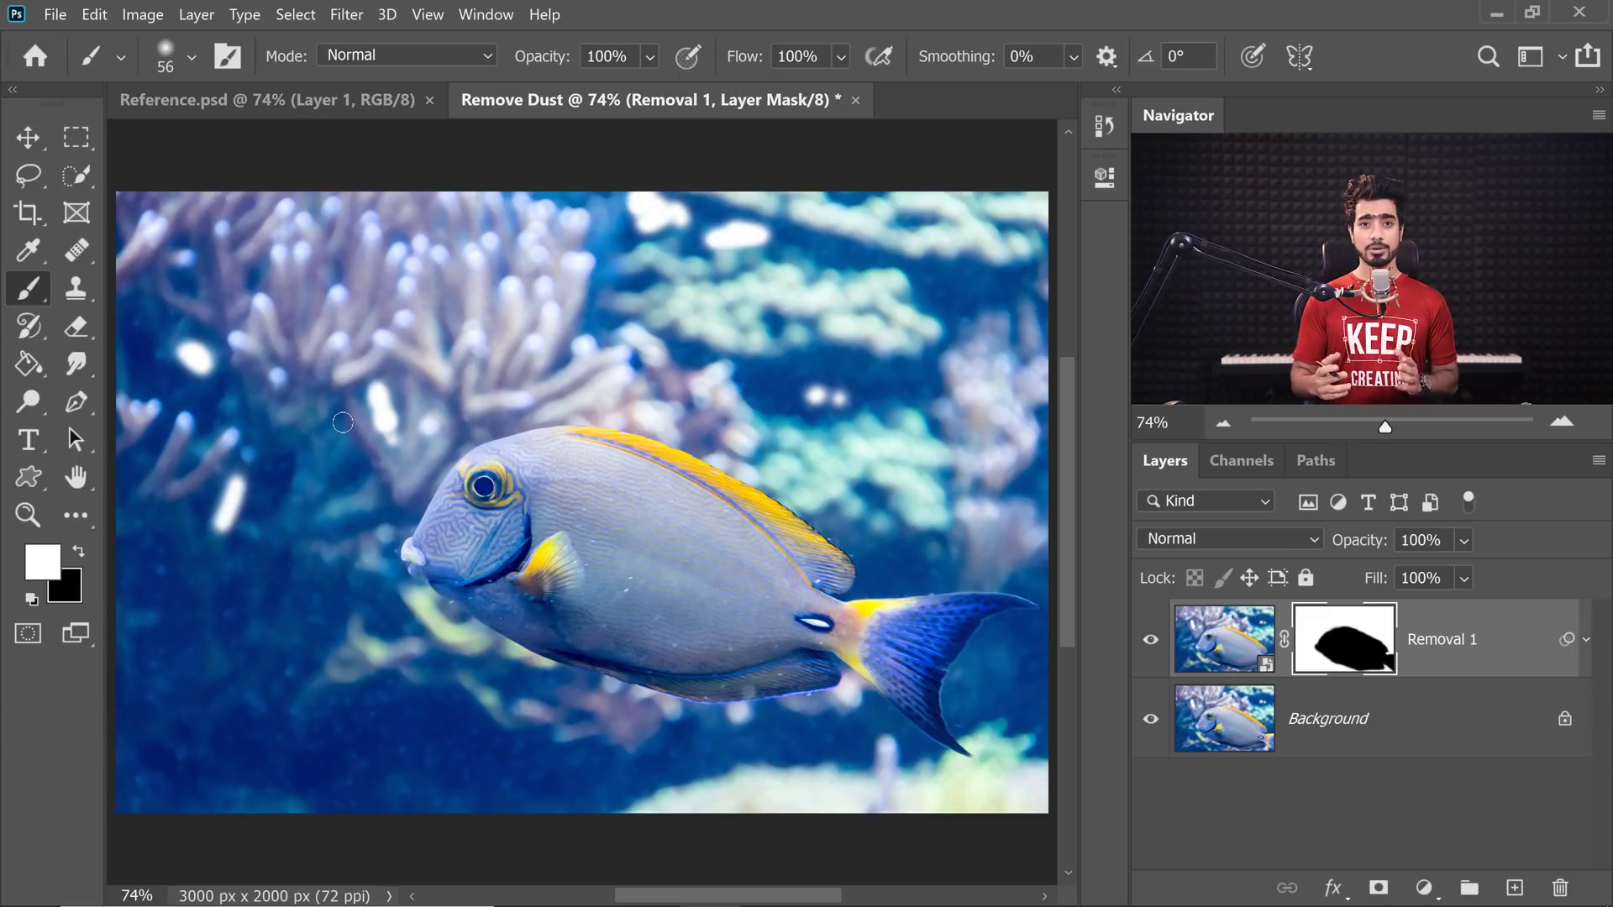
{"action": "scroll", "coordinate": [402, 298], "scroll_direction": "up", "scroll_amount": 3}
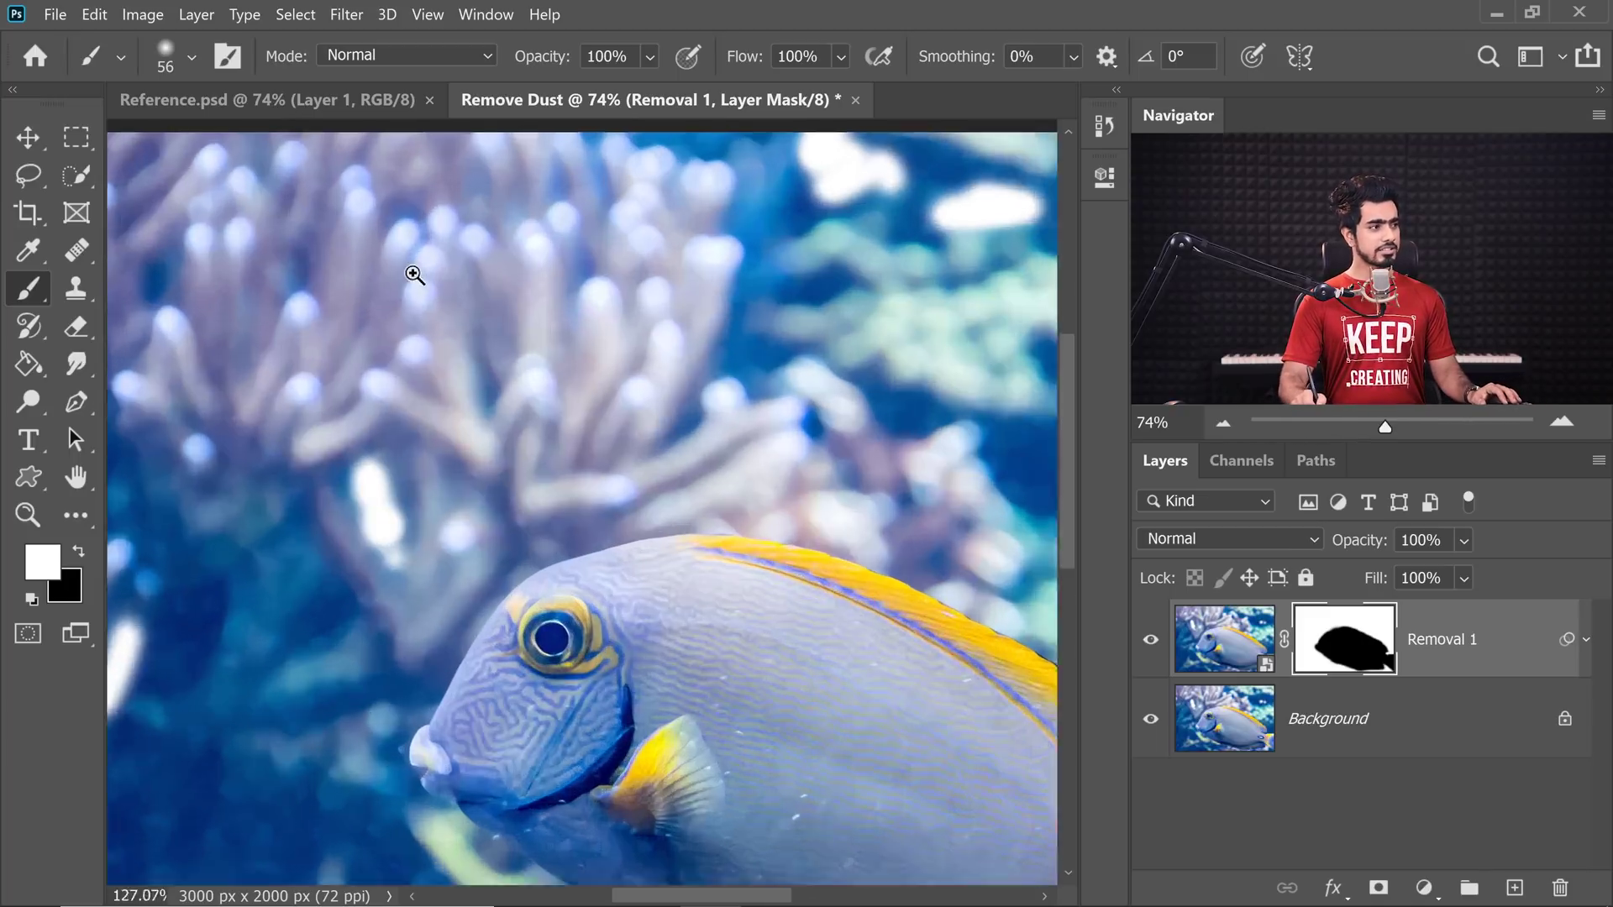
{"action": "left_click_drag", "start_coordinate": [450, 378], "coordinate": [324, 378]}
{"action": "left_click_drag", "start_coordinate": [570, 382], "coordinate": [361, 328]}
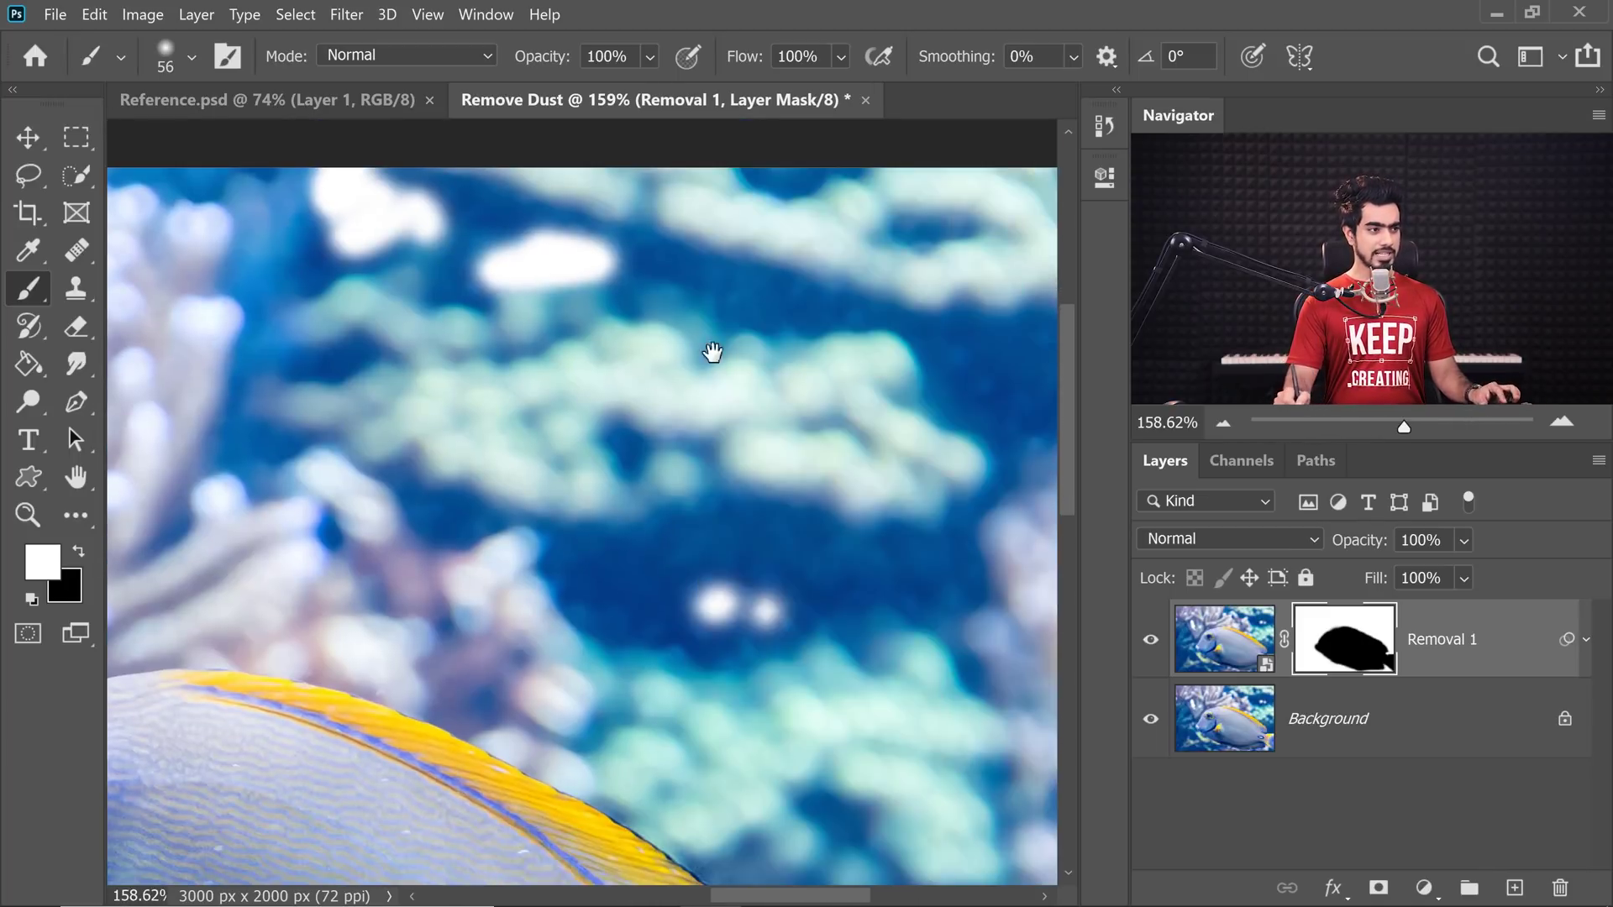
{"action": "scroll", "coordinate": [540, 584], "scroll_direction": "down", "scroll_amount": 5}
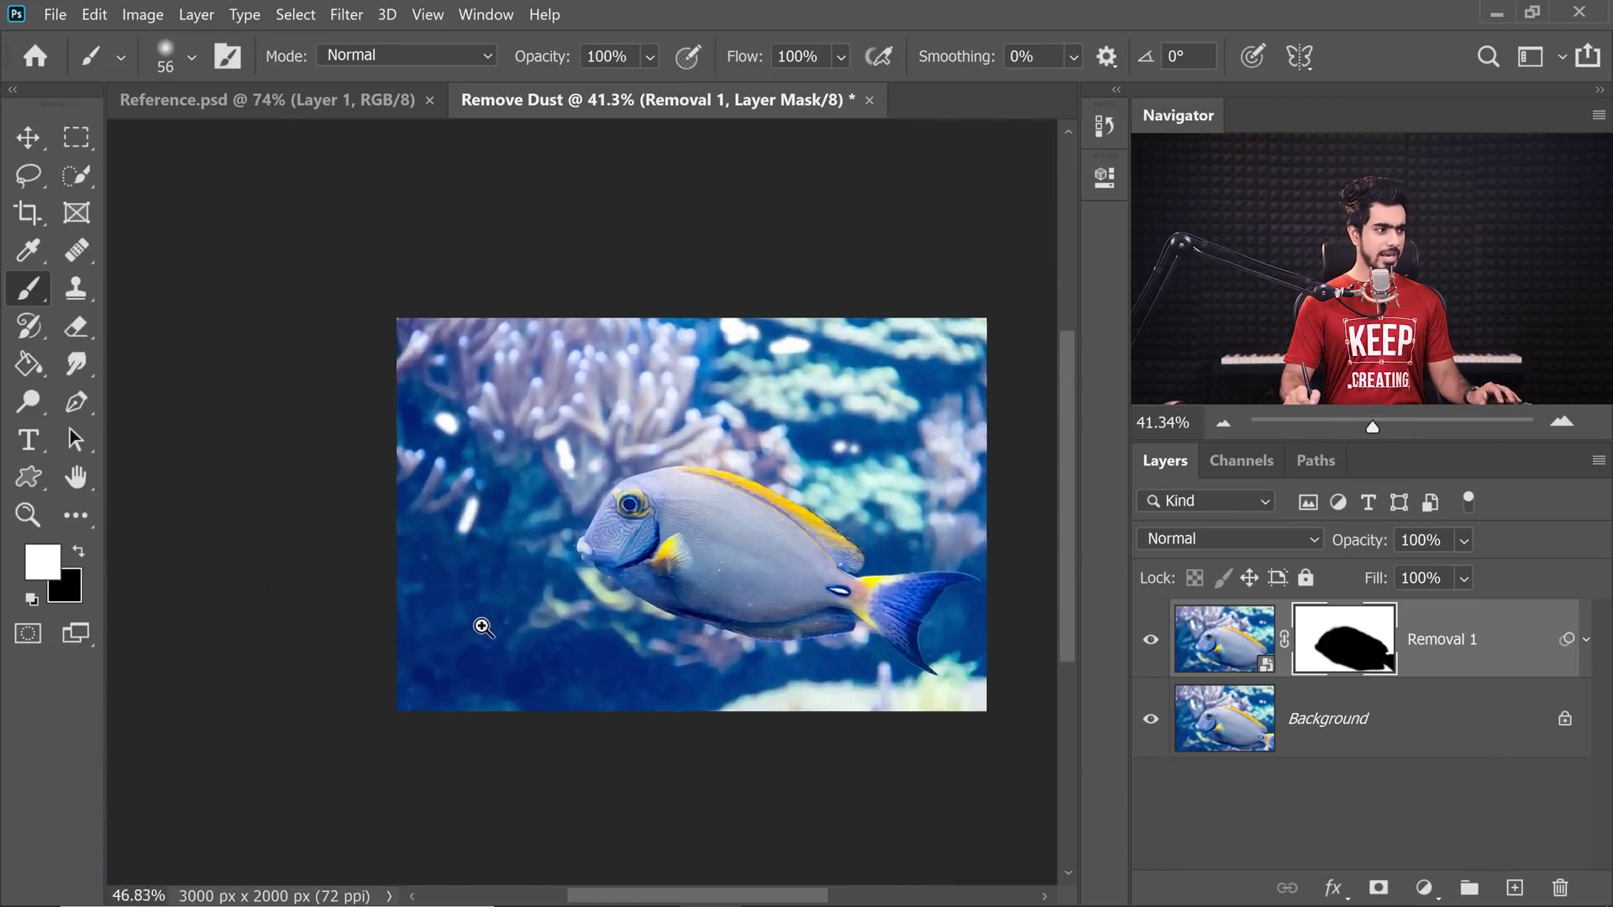
{"action": "scroll", "coordinate": [479, 622], "scroll_direction": "up", "scroll_amount": 4}
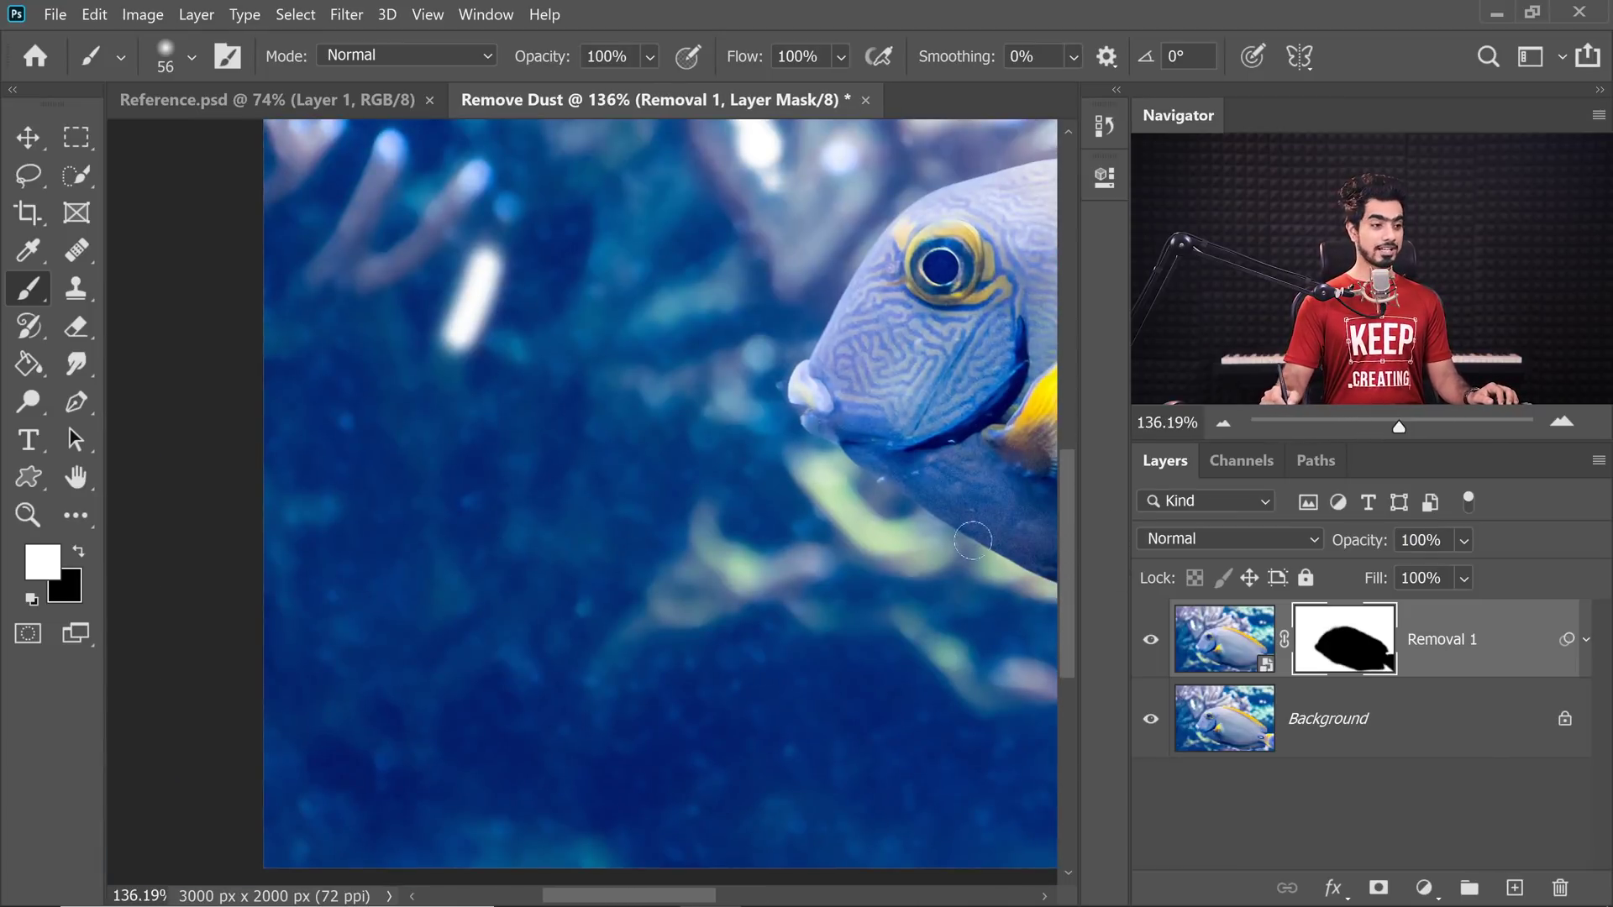
{"action": "key", "text": "ctrl+0"}
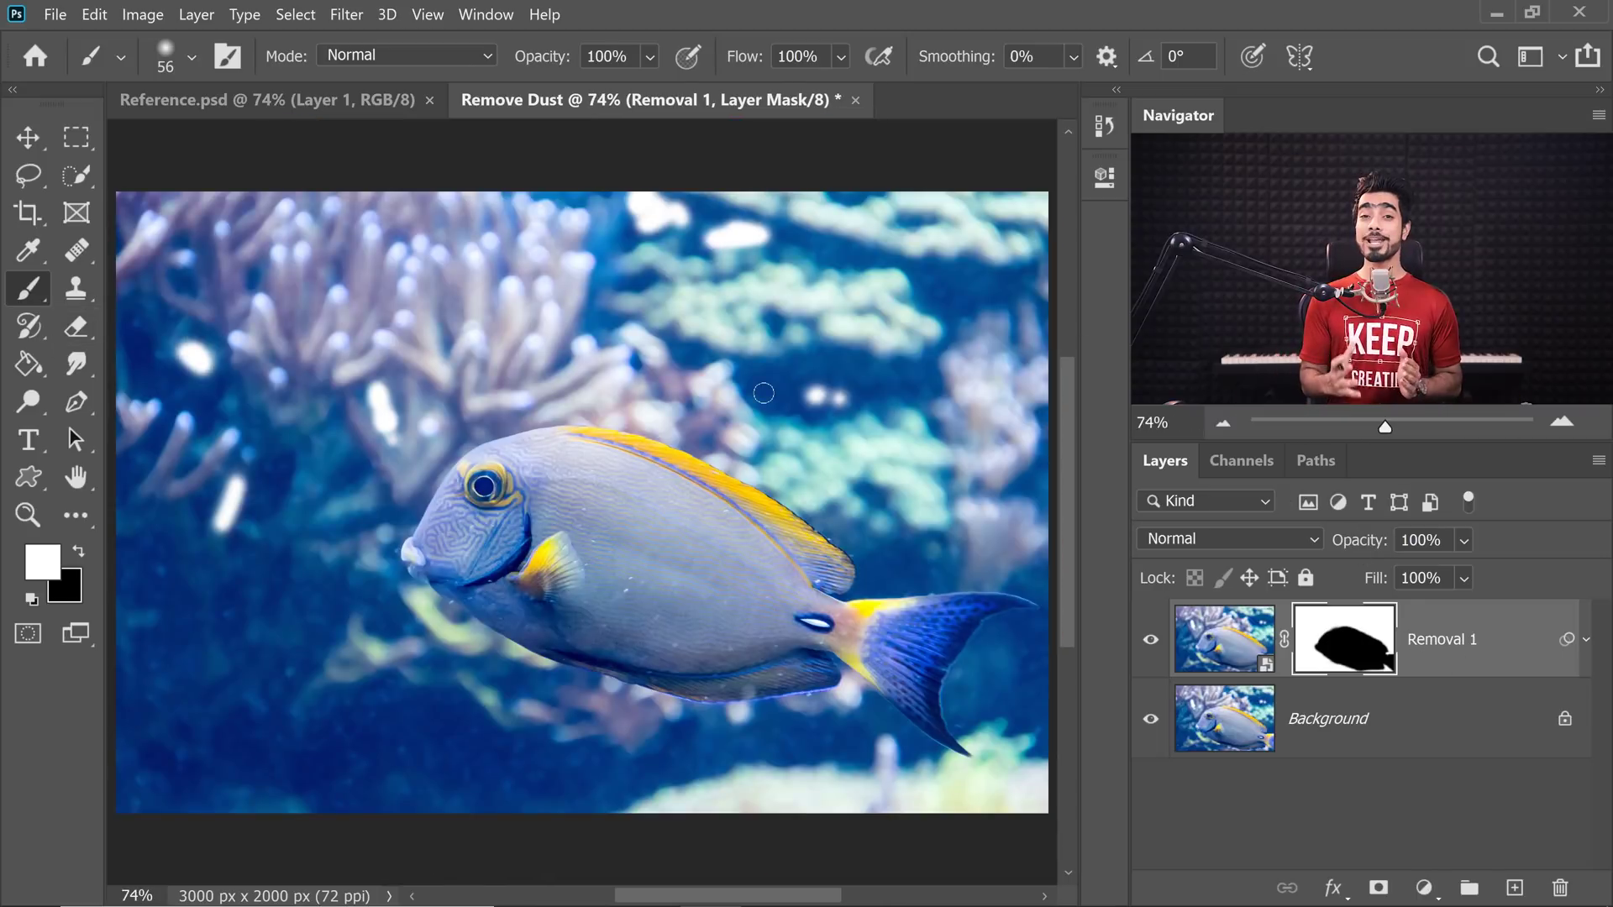
{"action": "left_click", "coordinate": [1369, 731]}
{"action": "key", "text": "ctrl+j"}
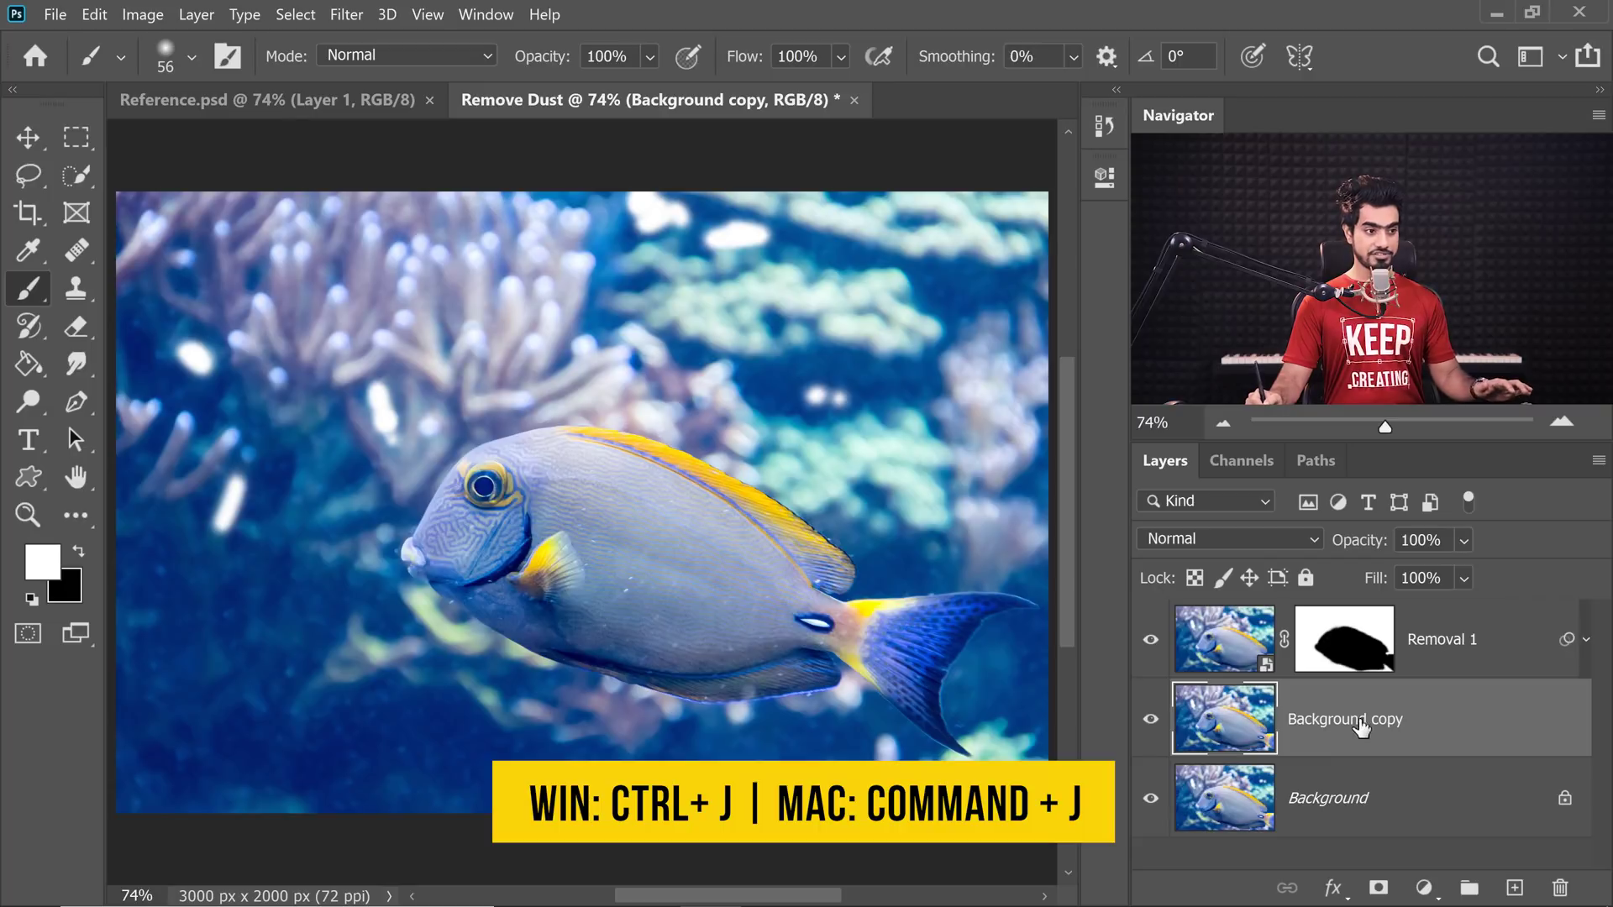
{"action": "double_click", "coordinate": [1354, 721]}
{"action": "type", "text": "Remov"}
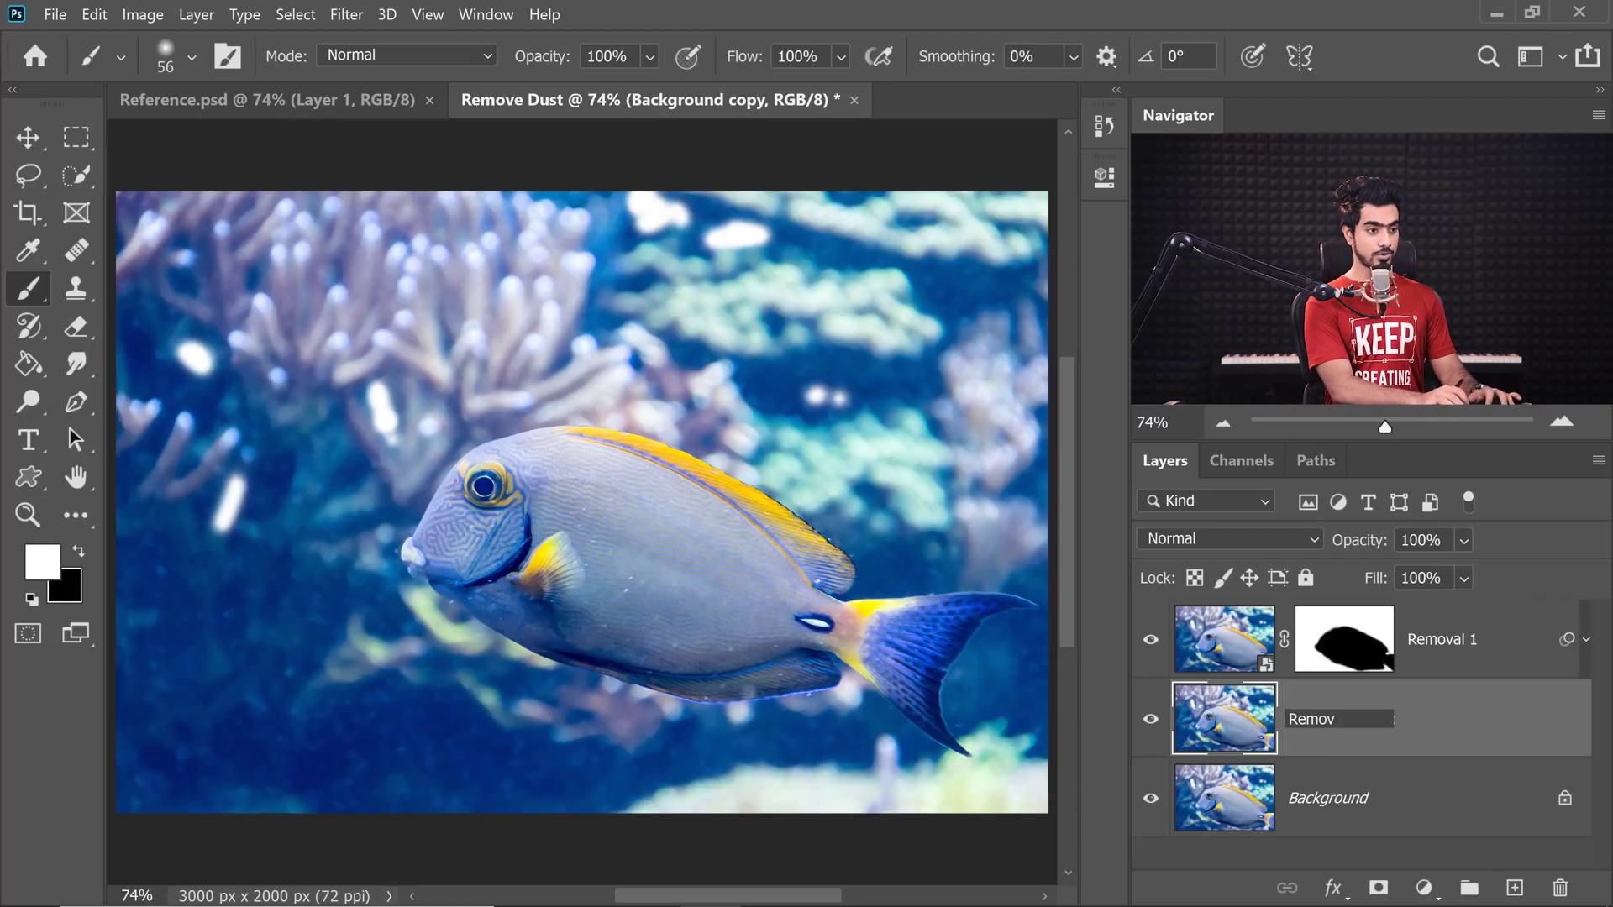
{"action": "type", "text": "al 2"}
{"action": "key", "text": "Return"}
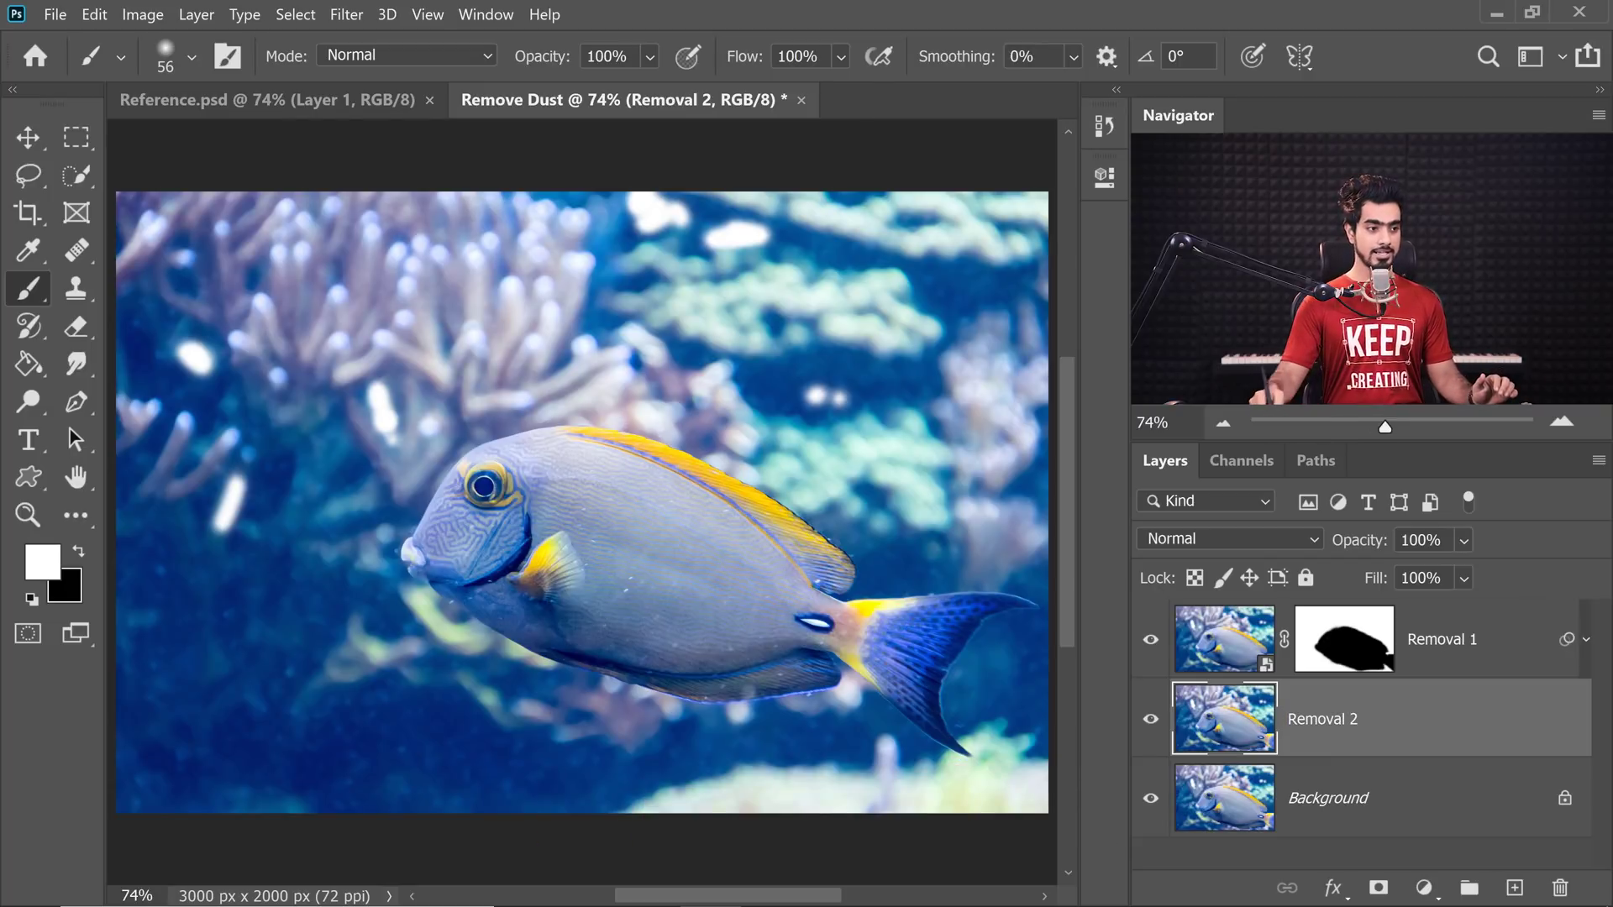
Move Removal 2 above Removal 1 and convert it to a smart object
{"action": "left_click_drag", "start_coordinate": [1408, 700], "coordinate": [1422, 640]}
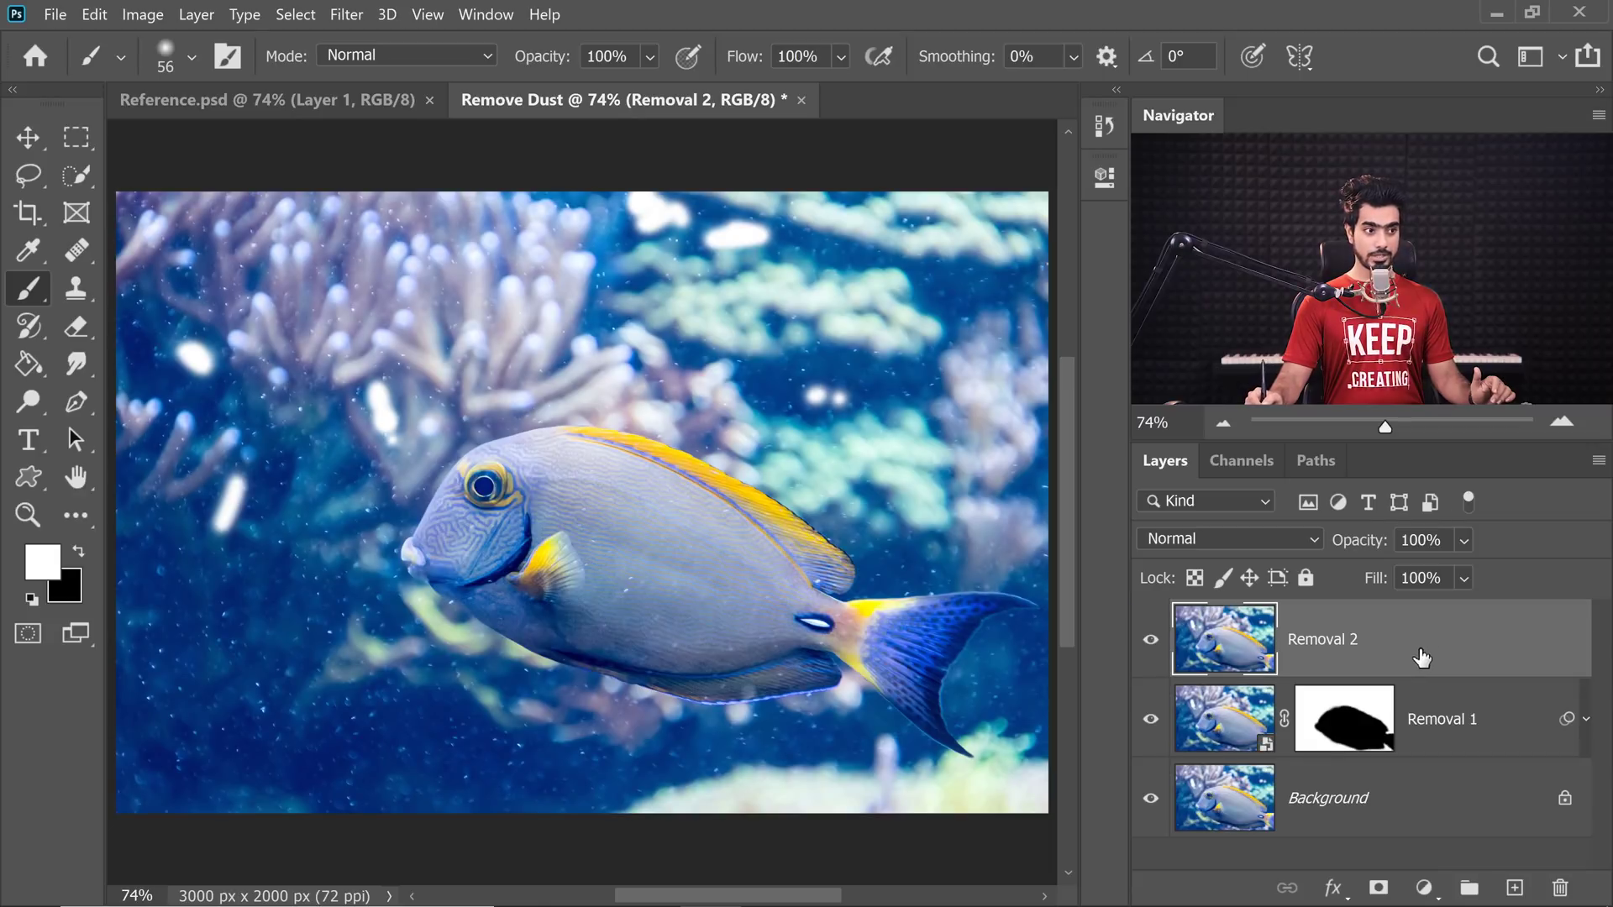
{"action": "left_click", "coordinate": [346, 14]}
{"action": "left_click", "coordinate": [403, 62]}
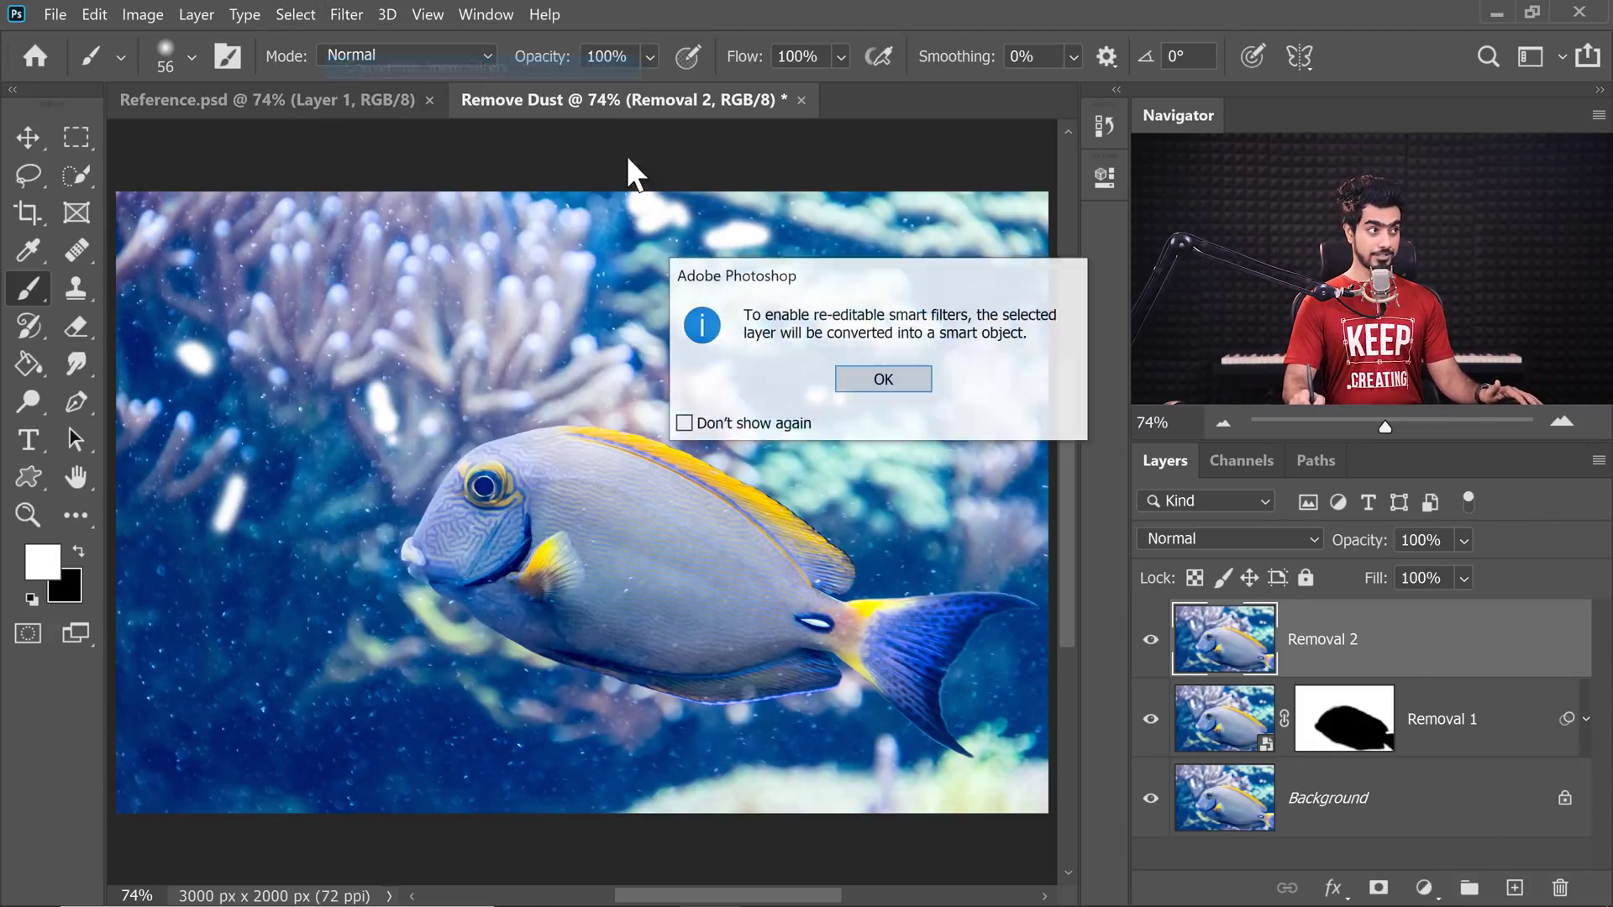
{"action": "left_click", "coordinate": [889, 388]}
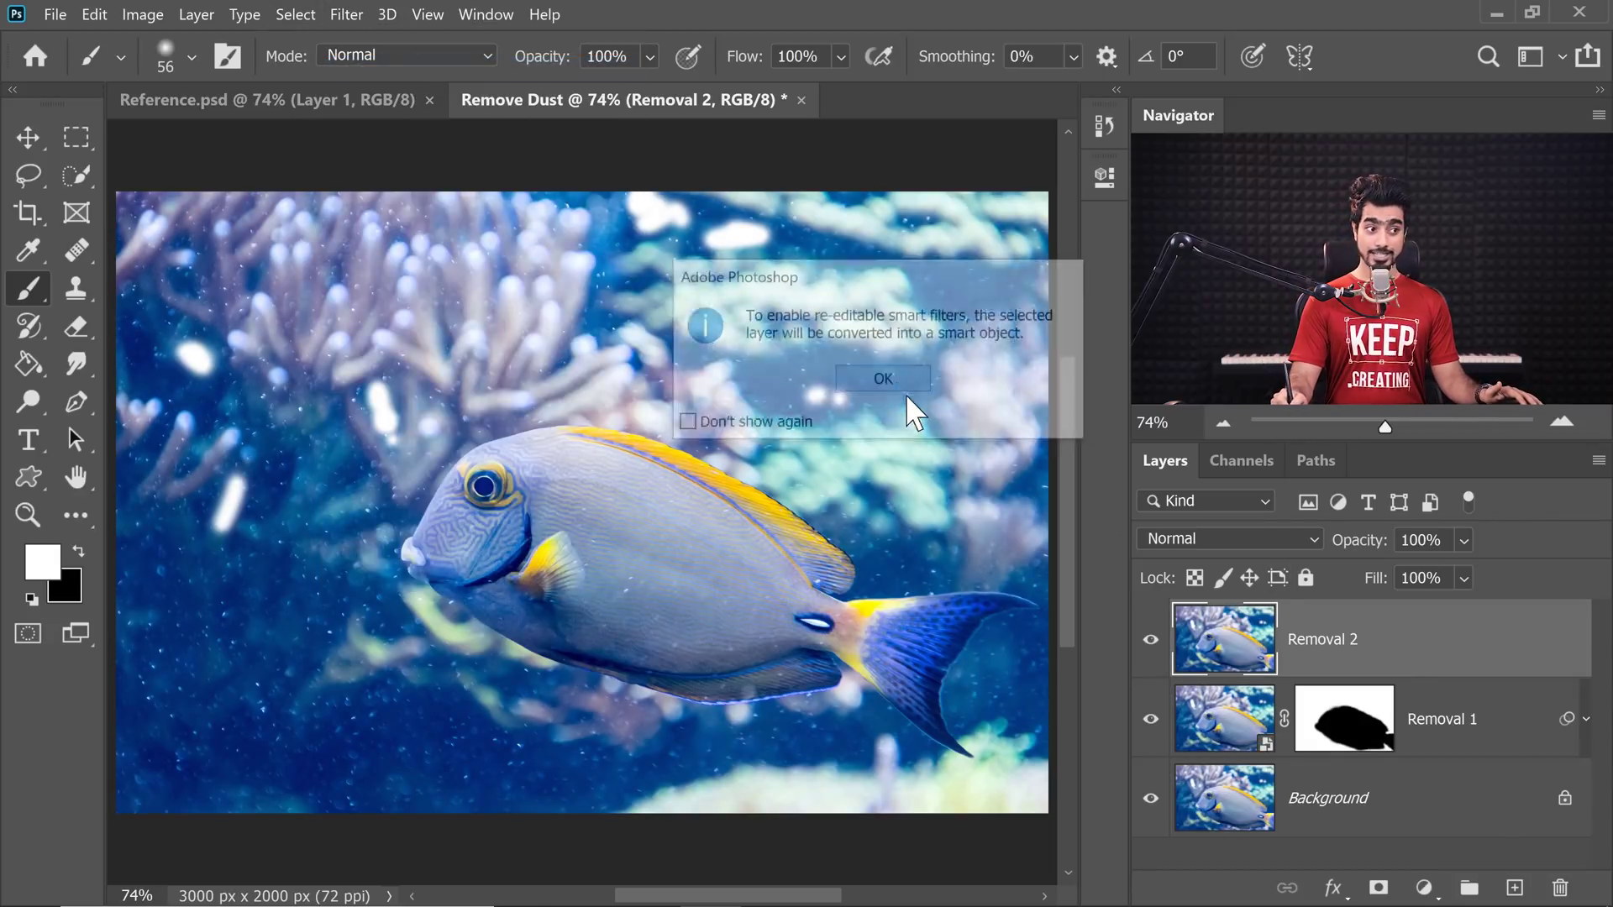
Copy Removal 1's Dust & Scratches smart filter onto Removal 2 and select Removal 2
{"action": "left_click", "coordinate": [1586, 721]}
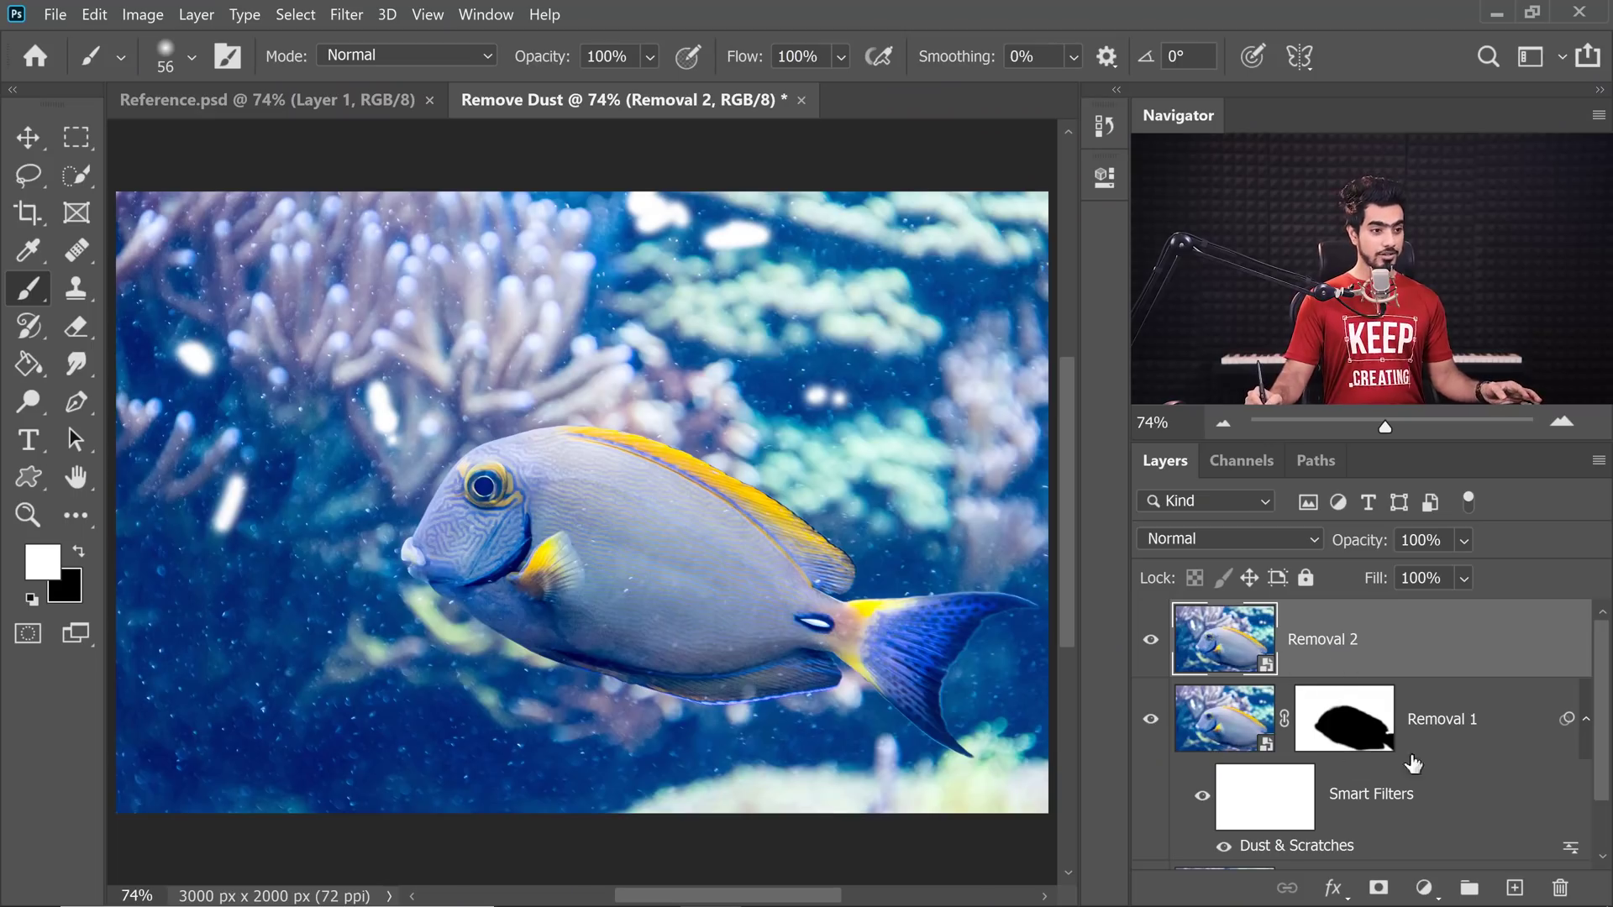
{"action": "left_click", "coordinate": [1587, 721]}
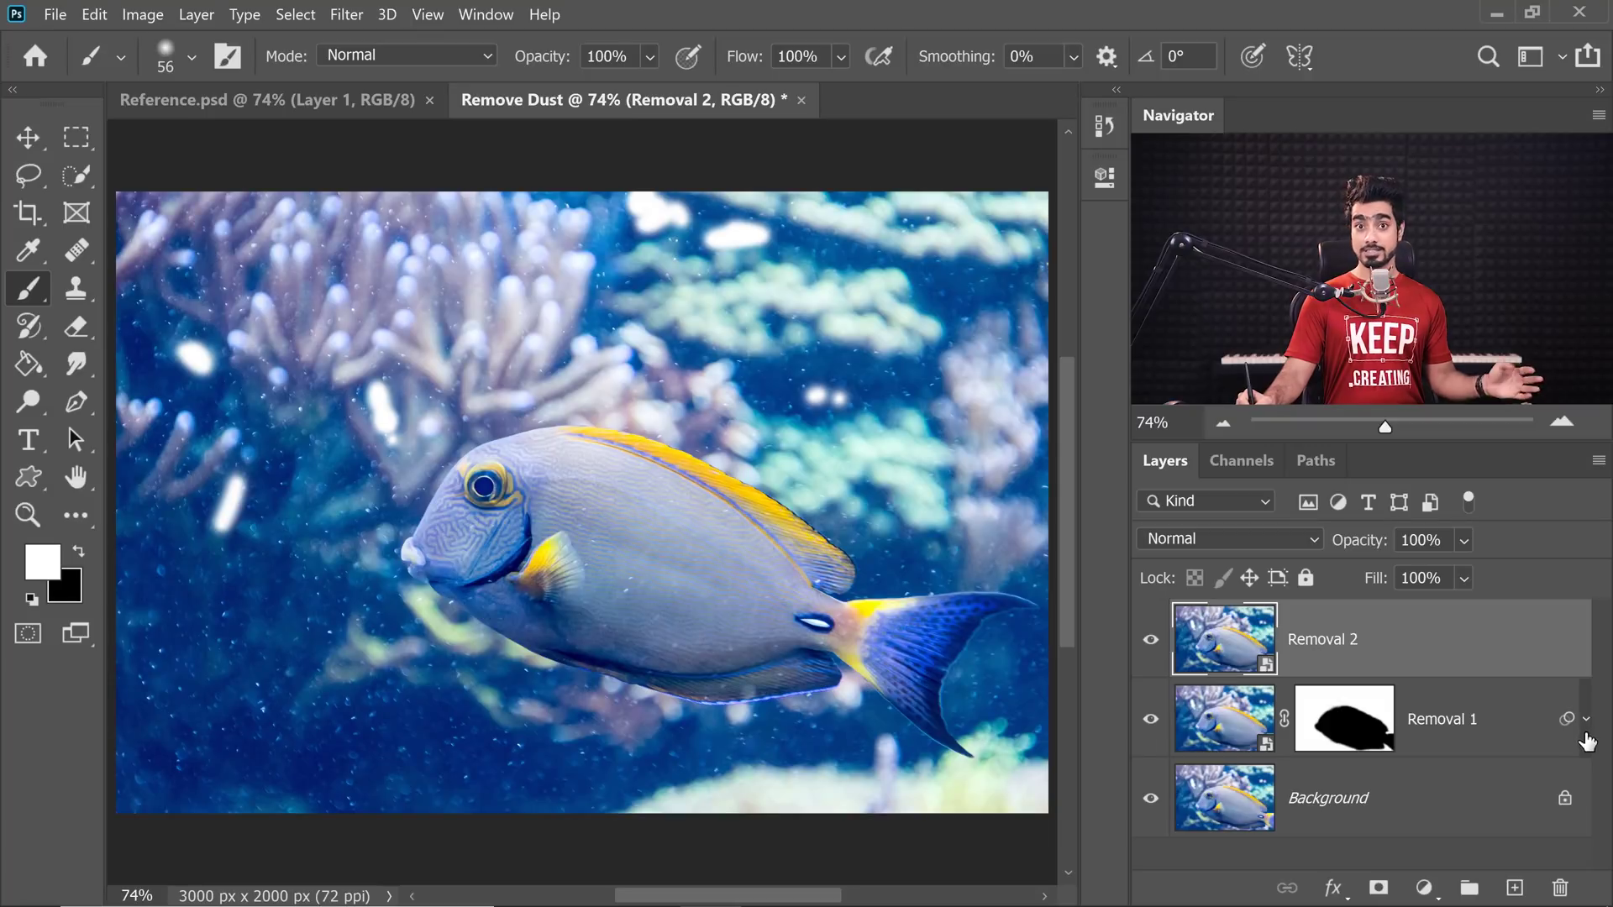
{"action": "left_click", "coordinate": [1586, 720]}
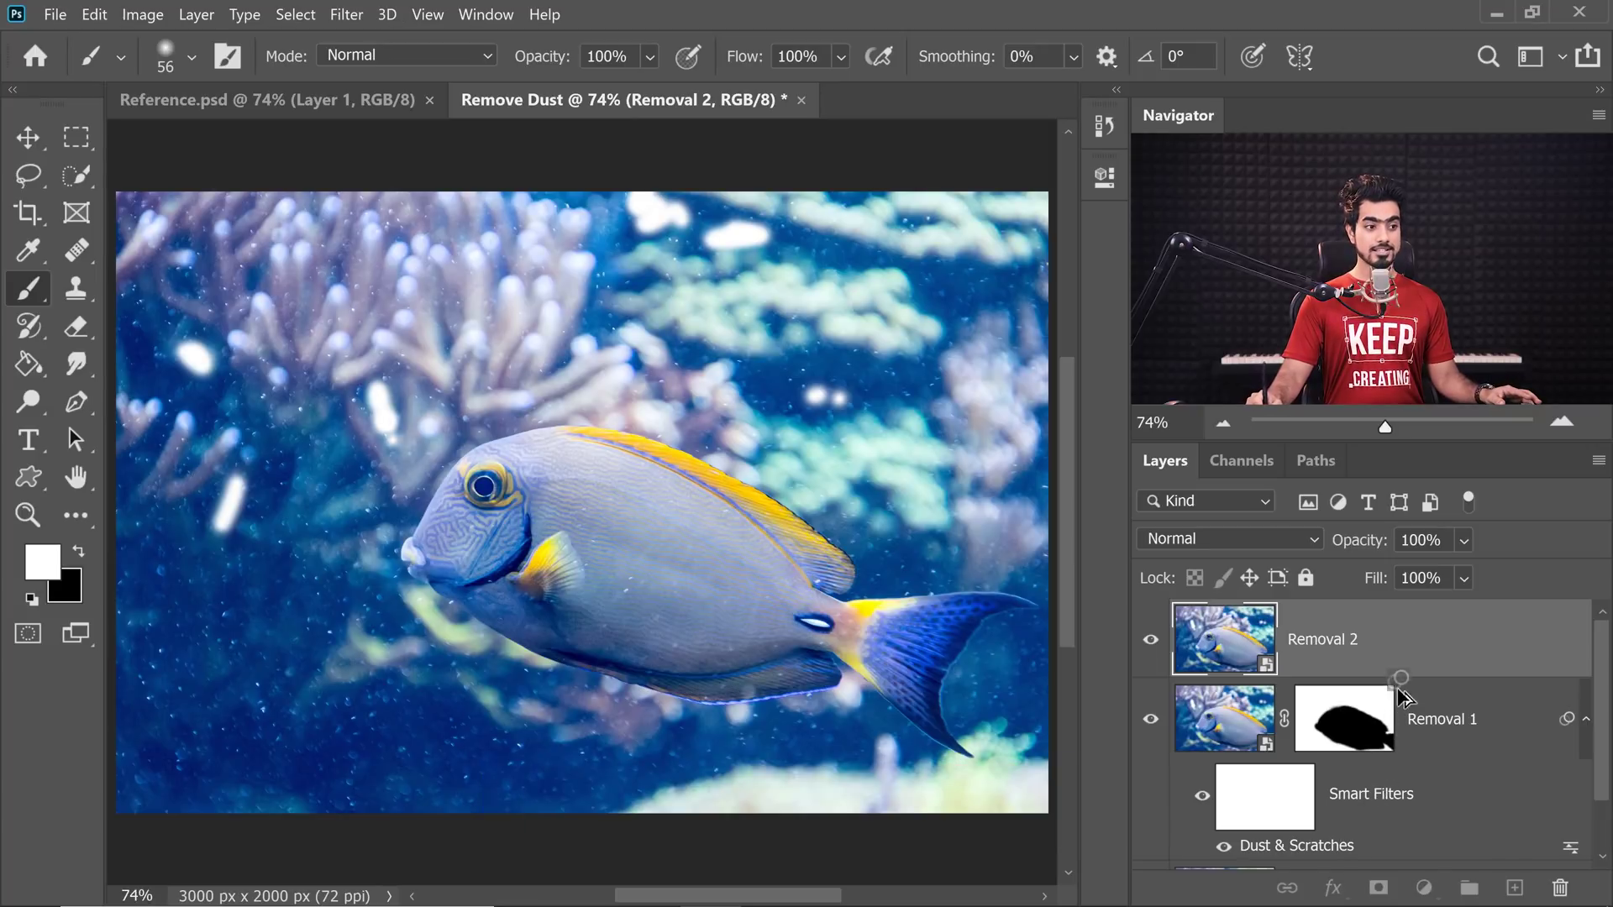
{"action": "left_click", "coordinate": [1375, 647], "text": "alt"}
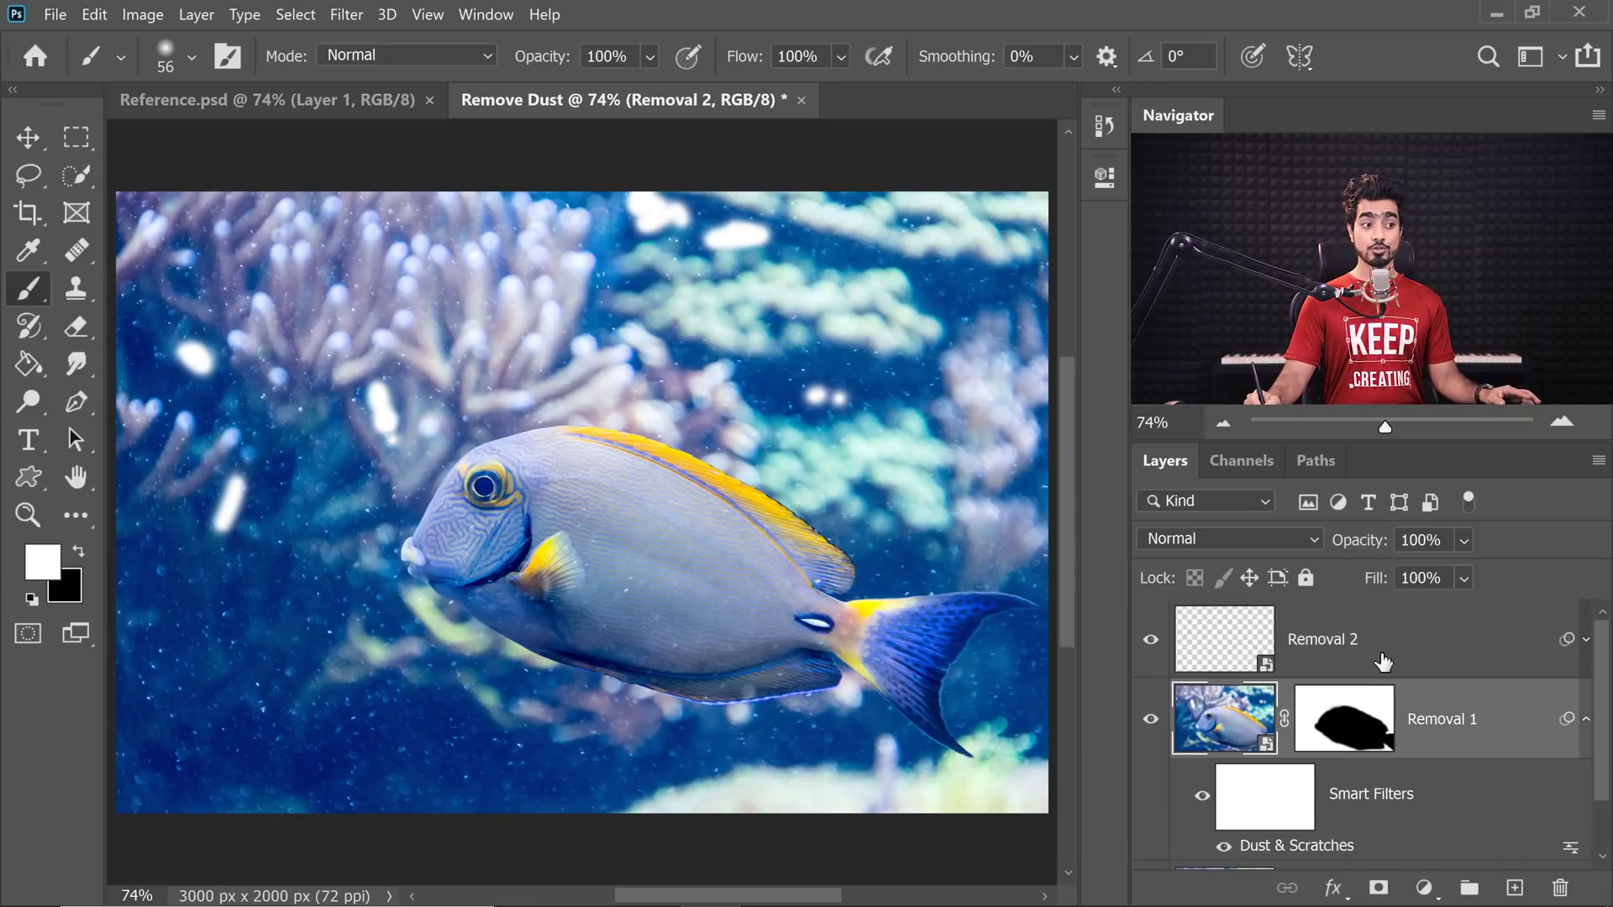
{"action": "left_click", "coordinate": [1587, 720]}
{"action": "left_click", "coordinate": [1586, 641]}
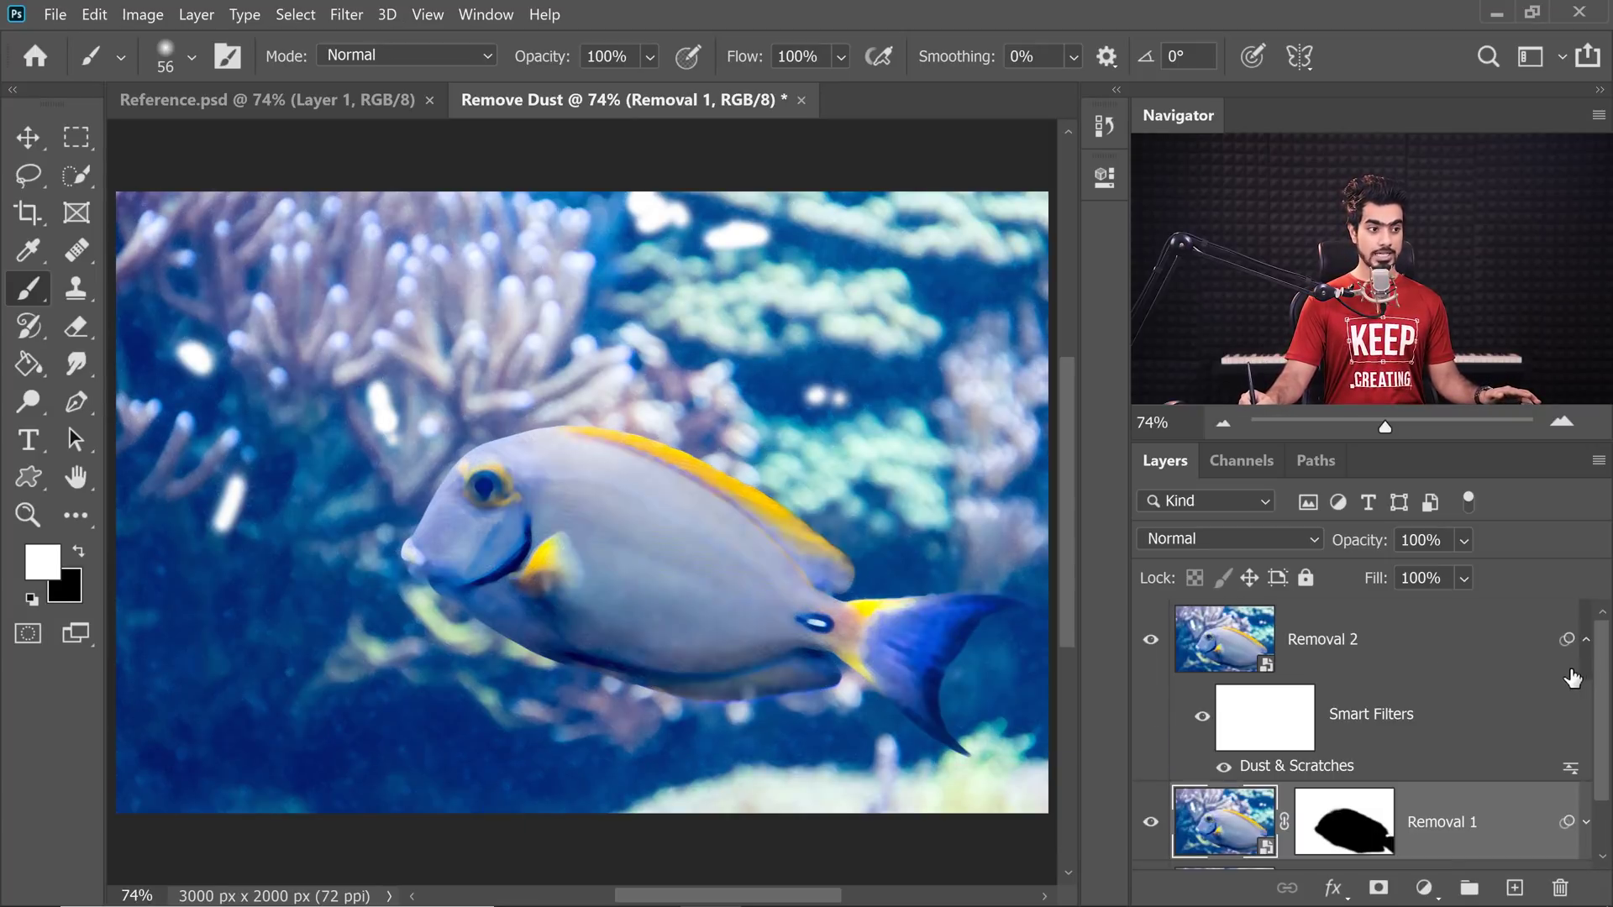
{"action": "left_click", "coordinate": [1354, 670]}
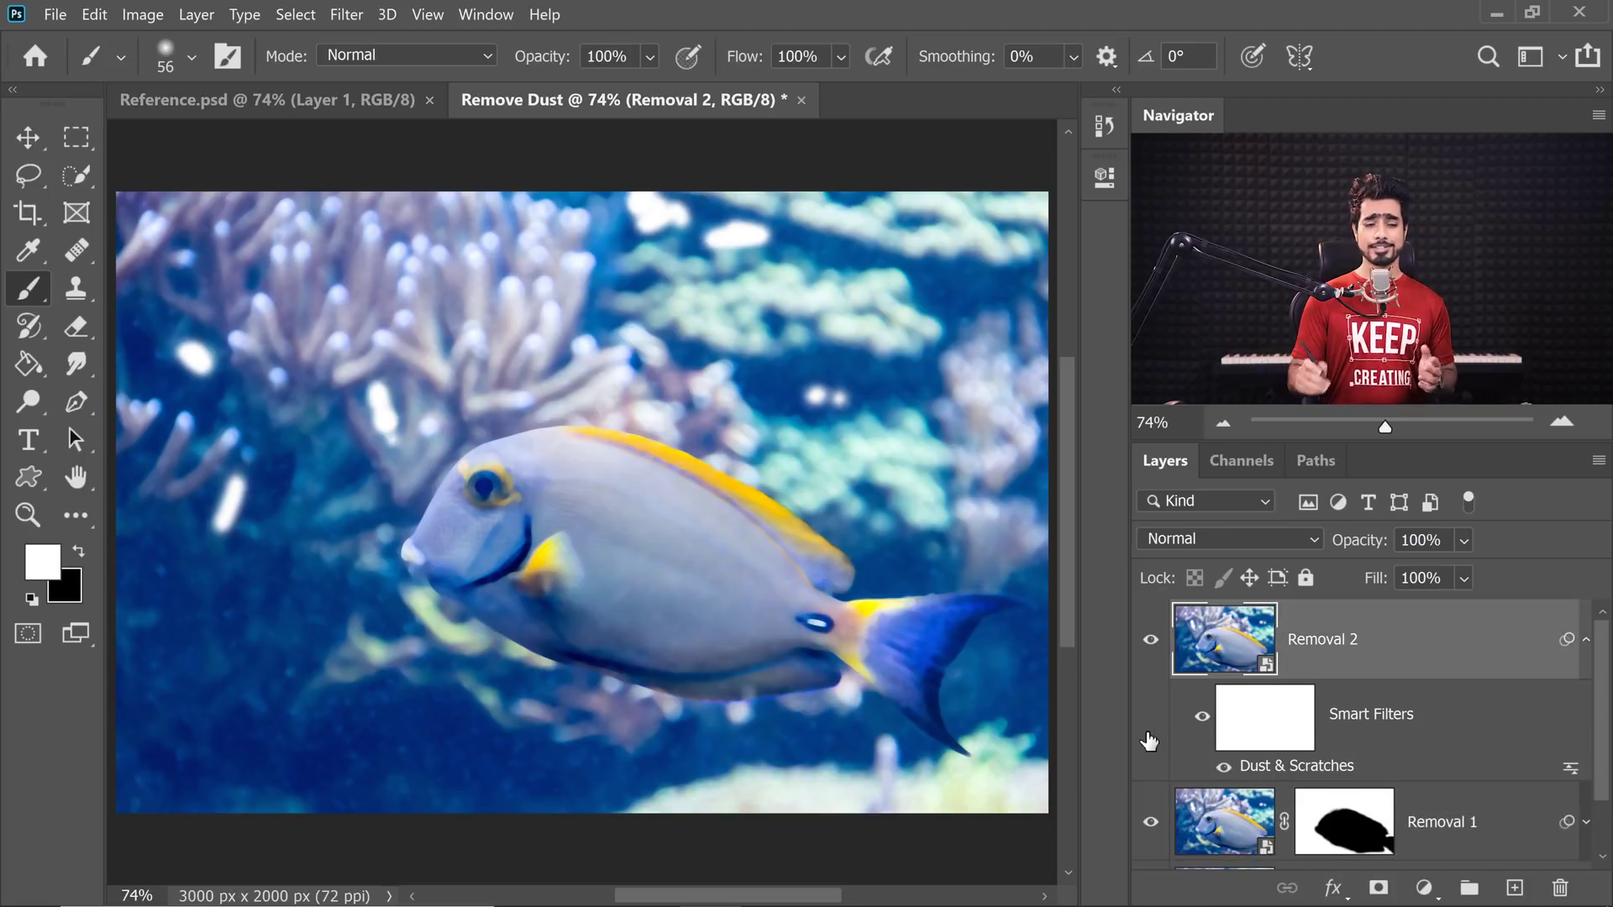
Set Removal 2's Dust & Scratches filter to Radius 30 pixels and Threshold 10 levels
{"action": "double_click", "coordinate": [1298, 768]}
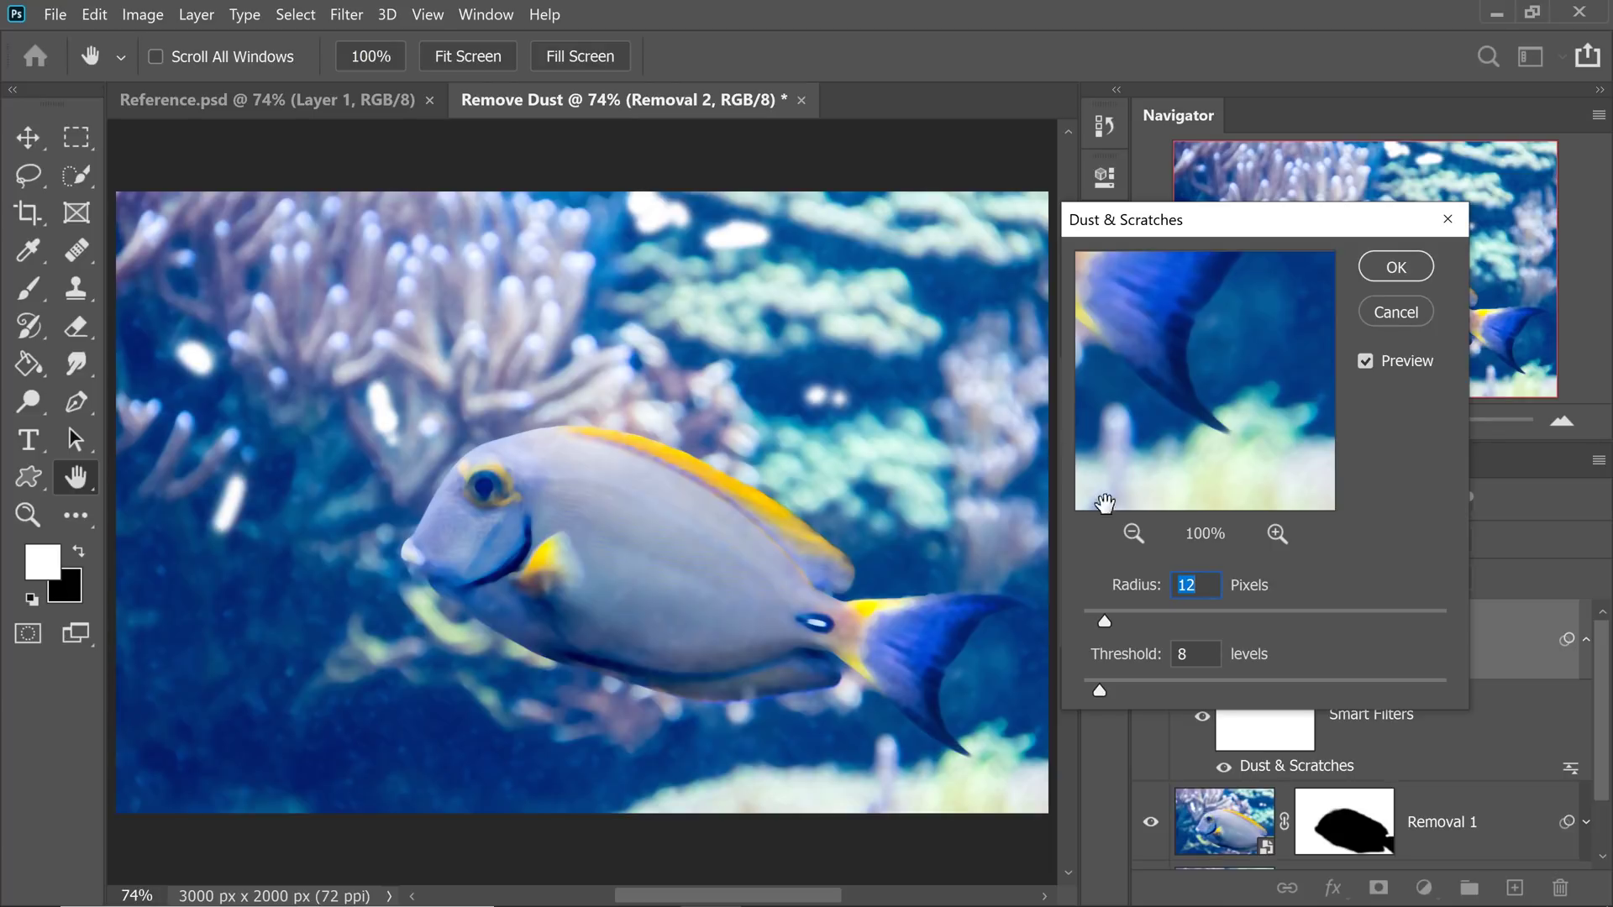
{"action": "left_click_drag", "start_coordinate": [1105, 621], "coordinate": [1128, 622]}
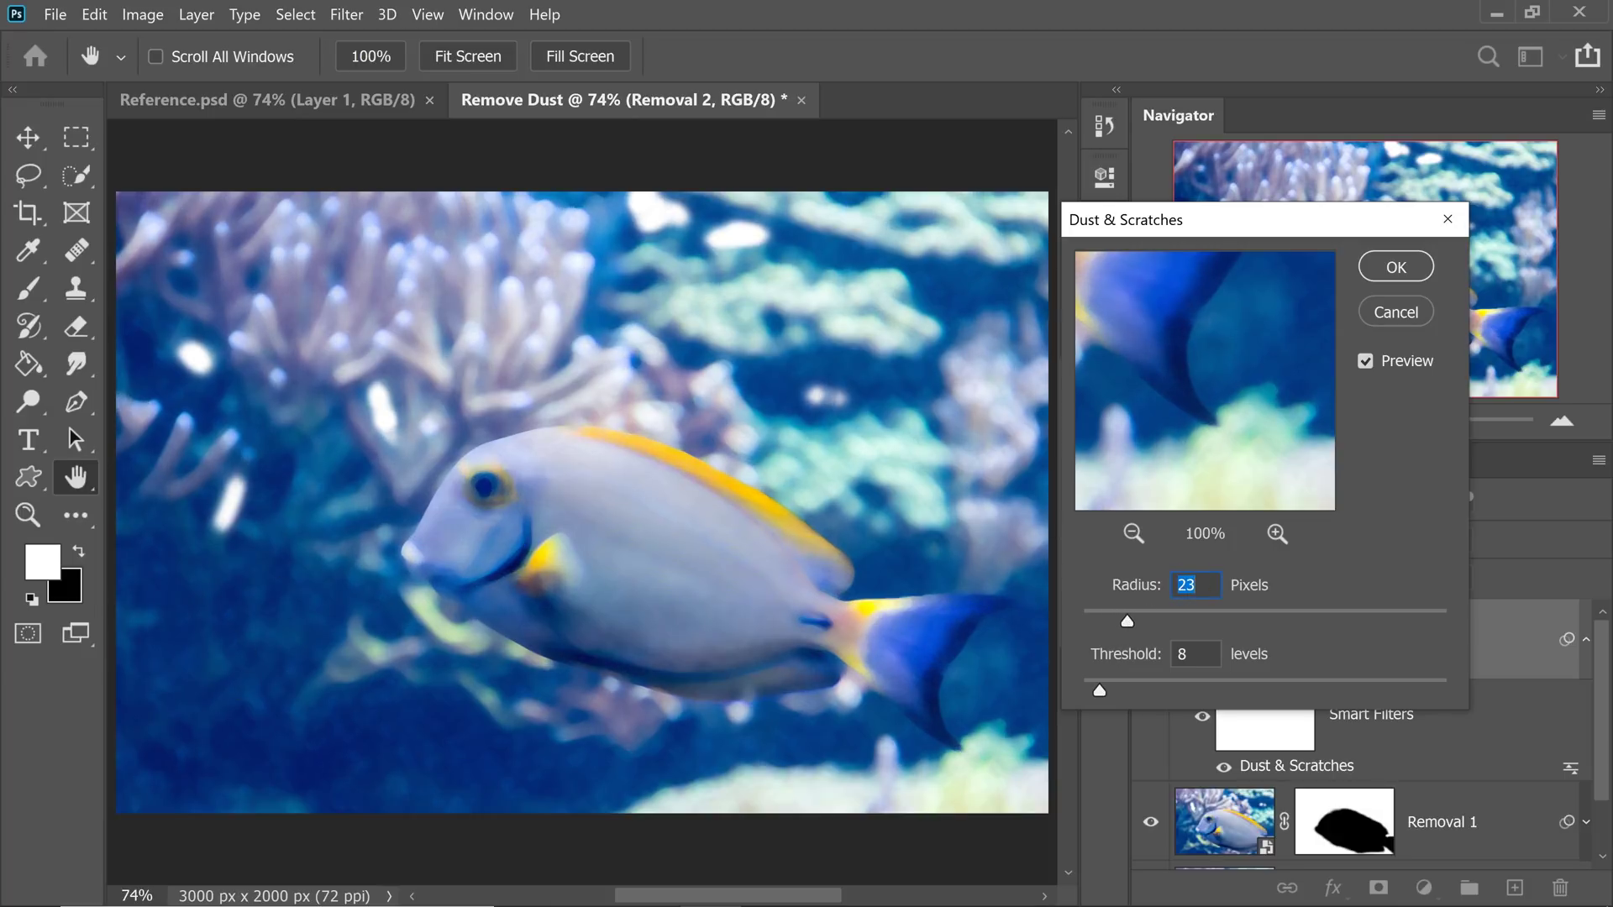
{"action": "type", "text": "30"}
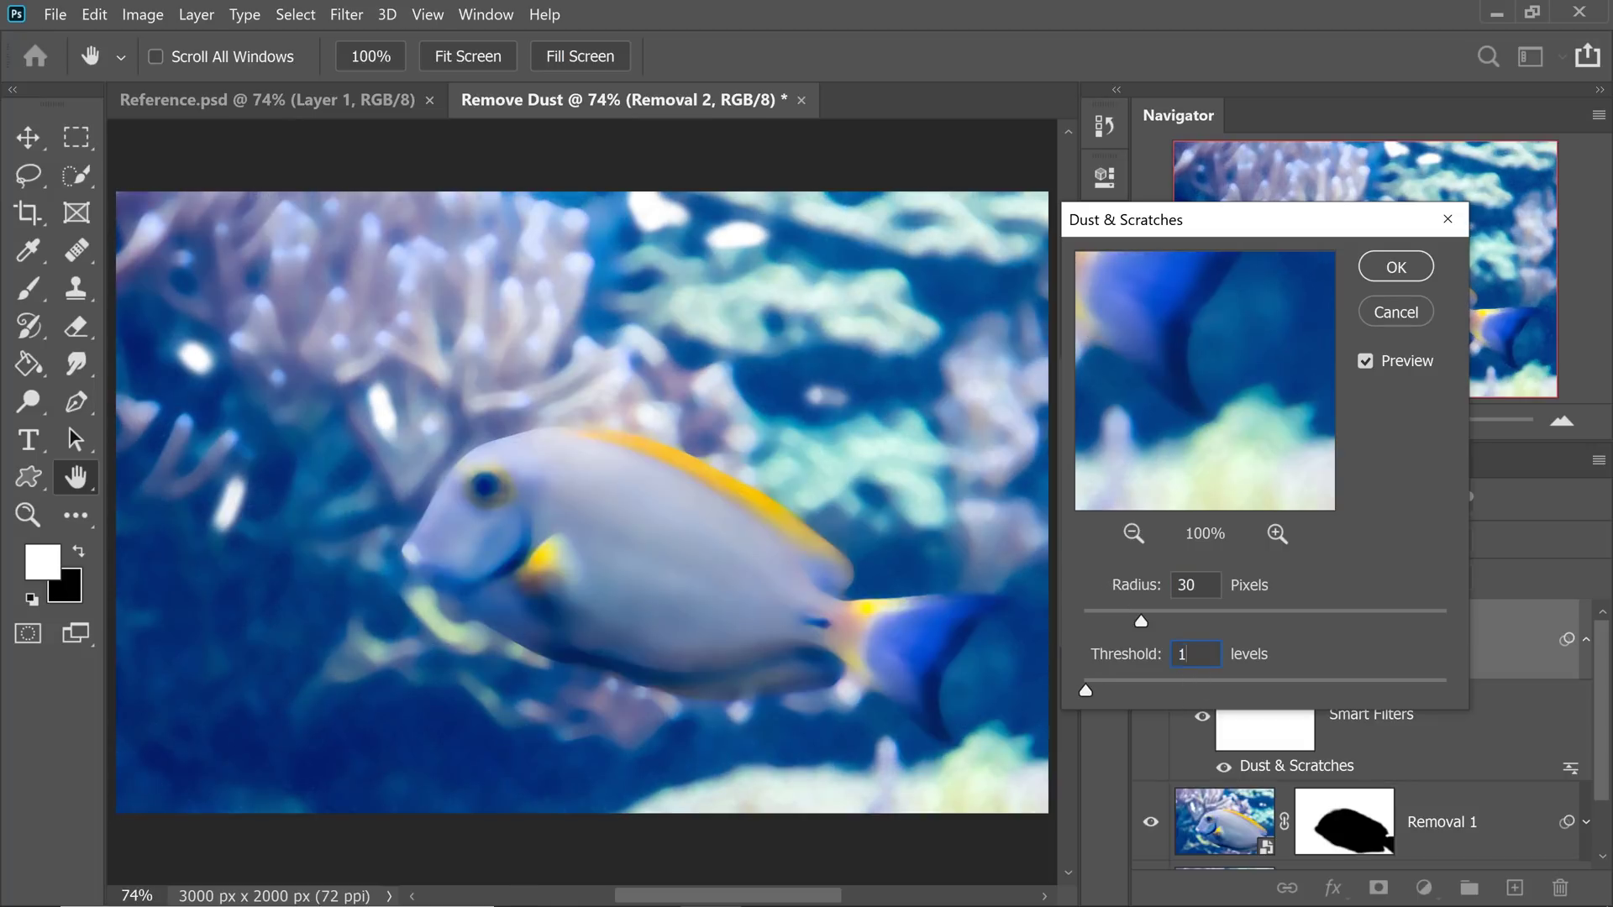
{"action": "left_click", "coordinate": [1398, 266]}
{"action": "key", "text": "b"}
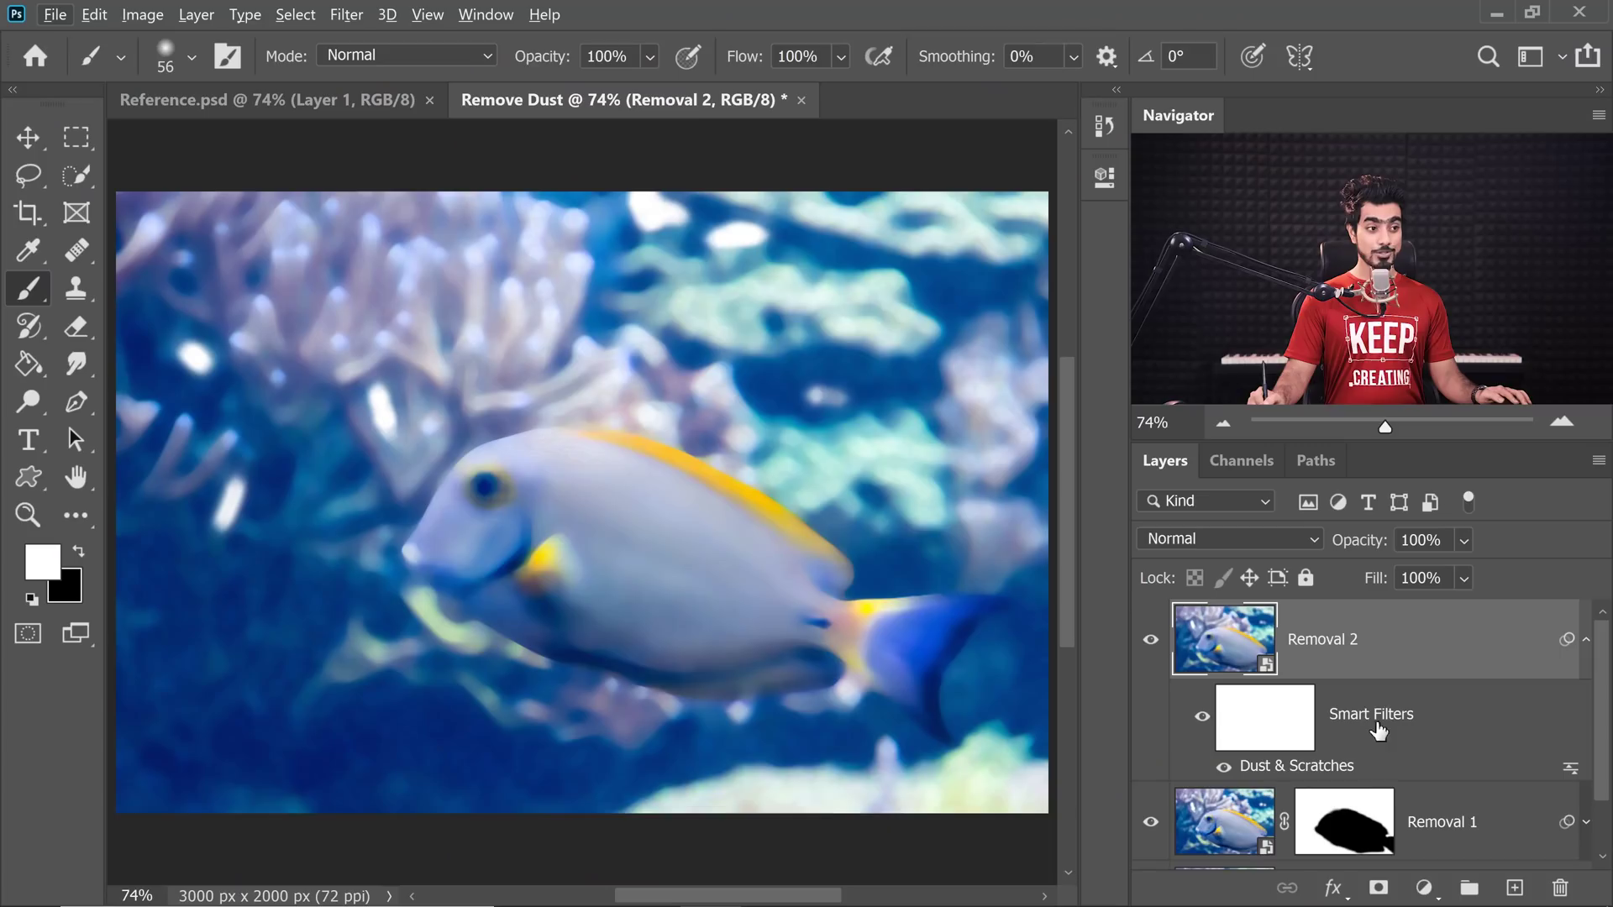
Give Removal 2 a black mask and paint white over large background specks, comparing with the original
{"action": "left_click", "coordinate": [1379, 888], "text": "alt"}
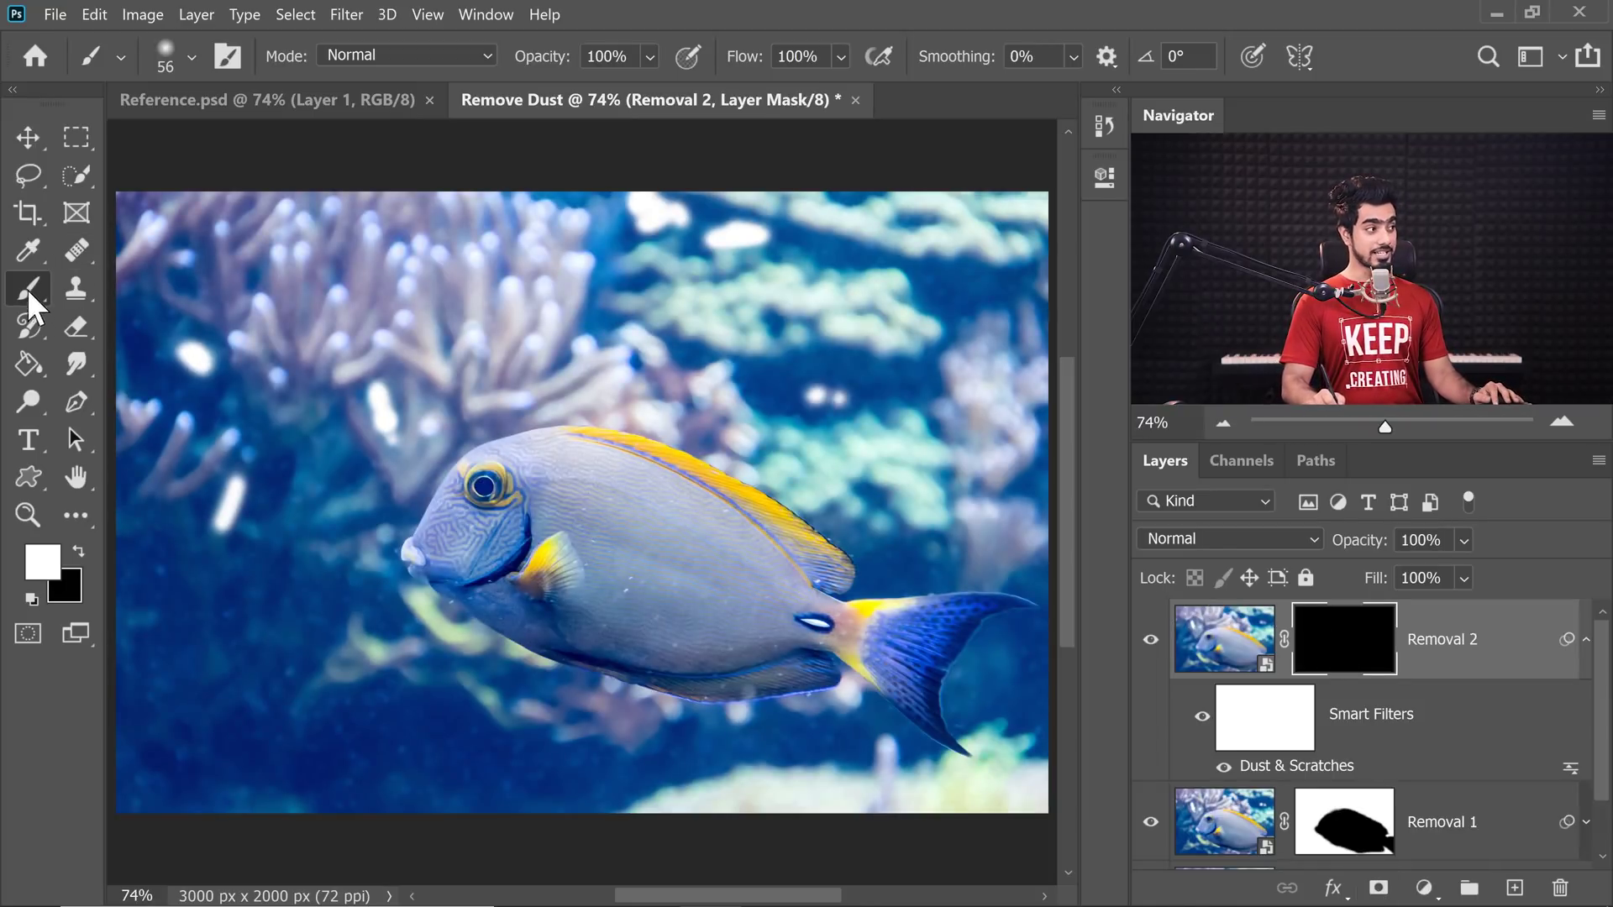
{"action": "left_click_drag", "start_coordinate": [222, 446], "coordinate": [416, 489]}
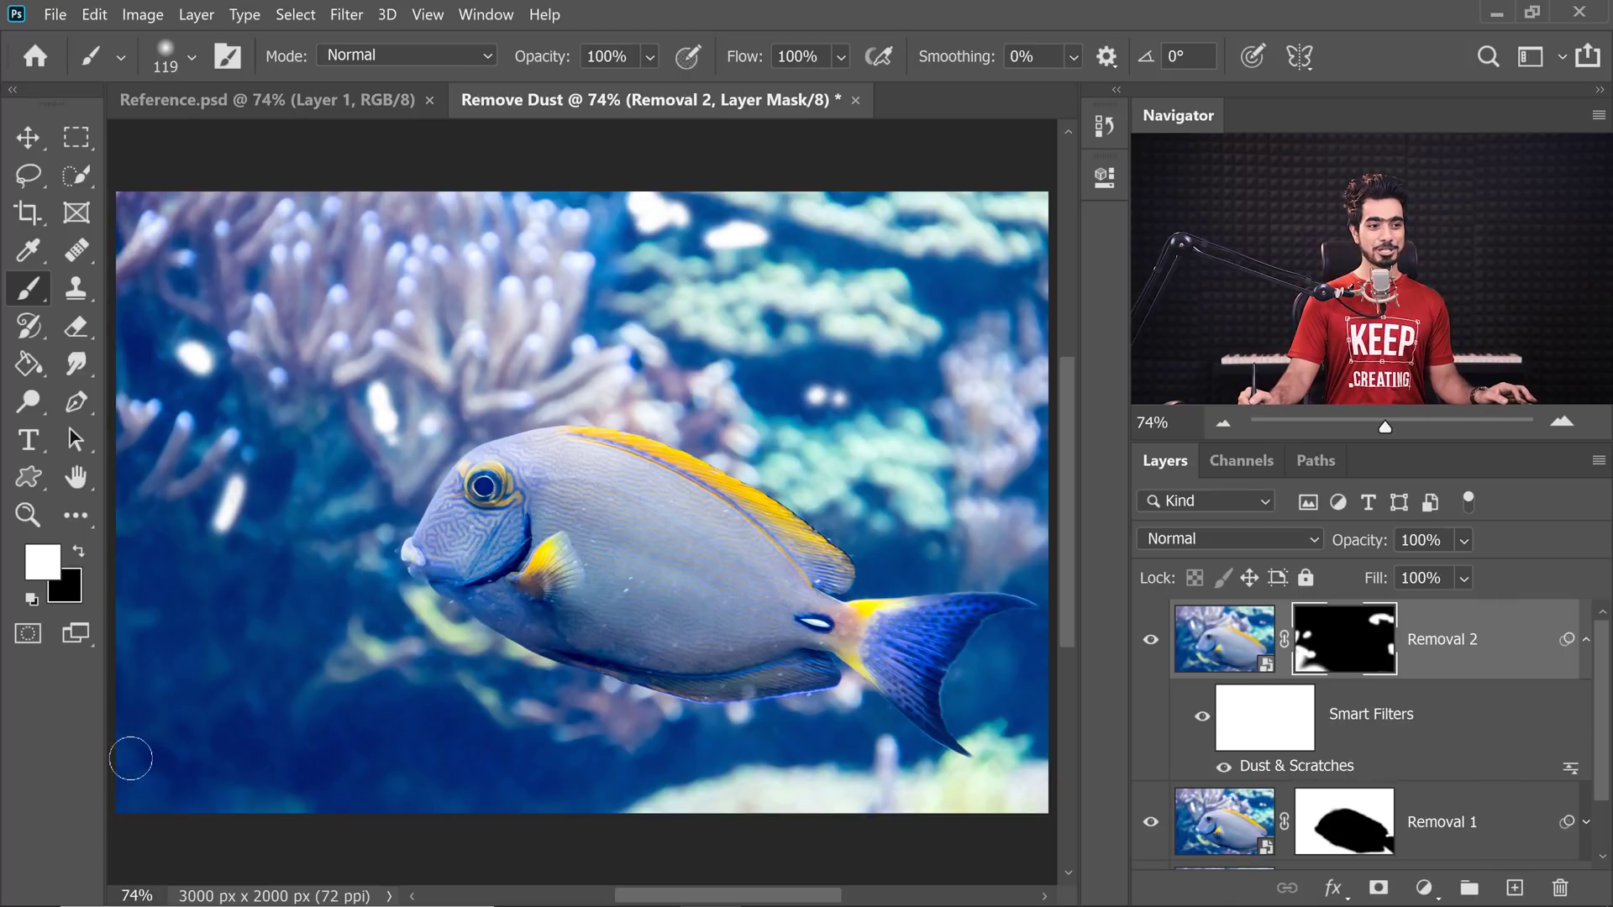
{"action": "scroll", "coordinate": [1596, 848], "scroll_direction": "down", "scroll_amount": 2}
{"action": "left_click", "coordinate": [1151, 836], "text": "alt"}
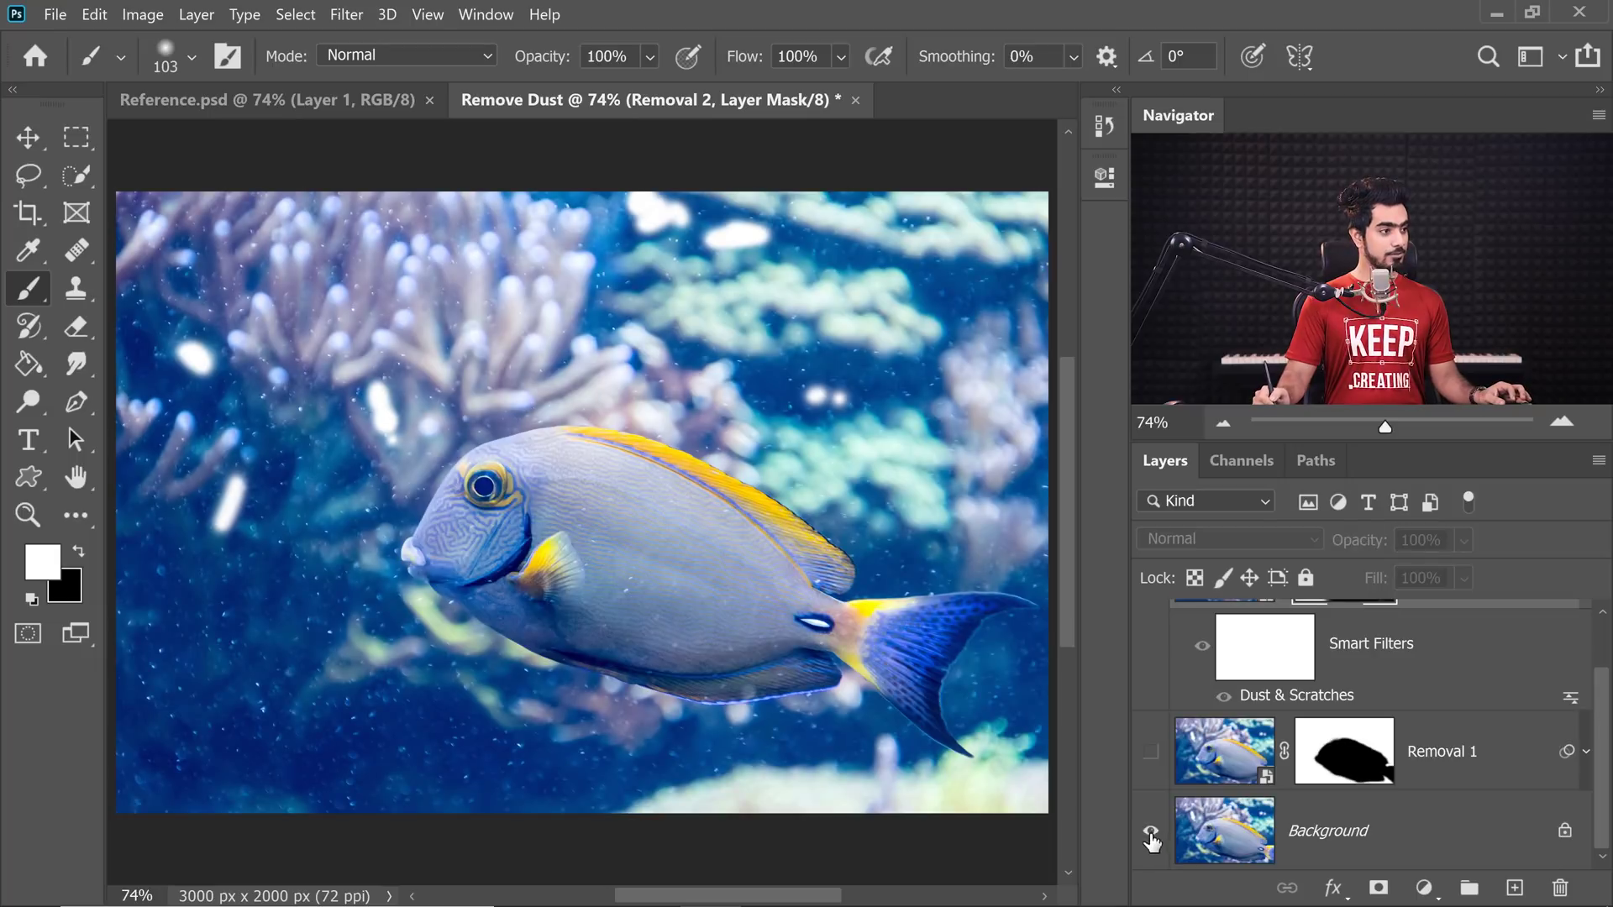
{"action": "left_click", "coordinate": [1152, 837], "text": "alt"}
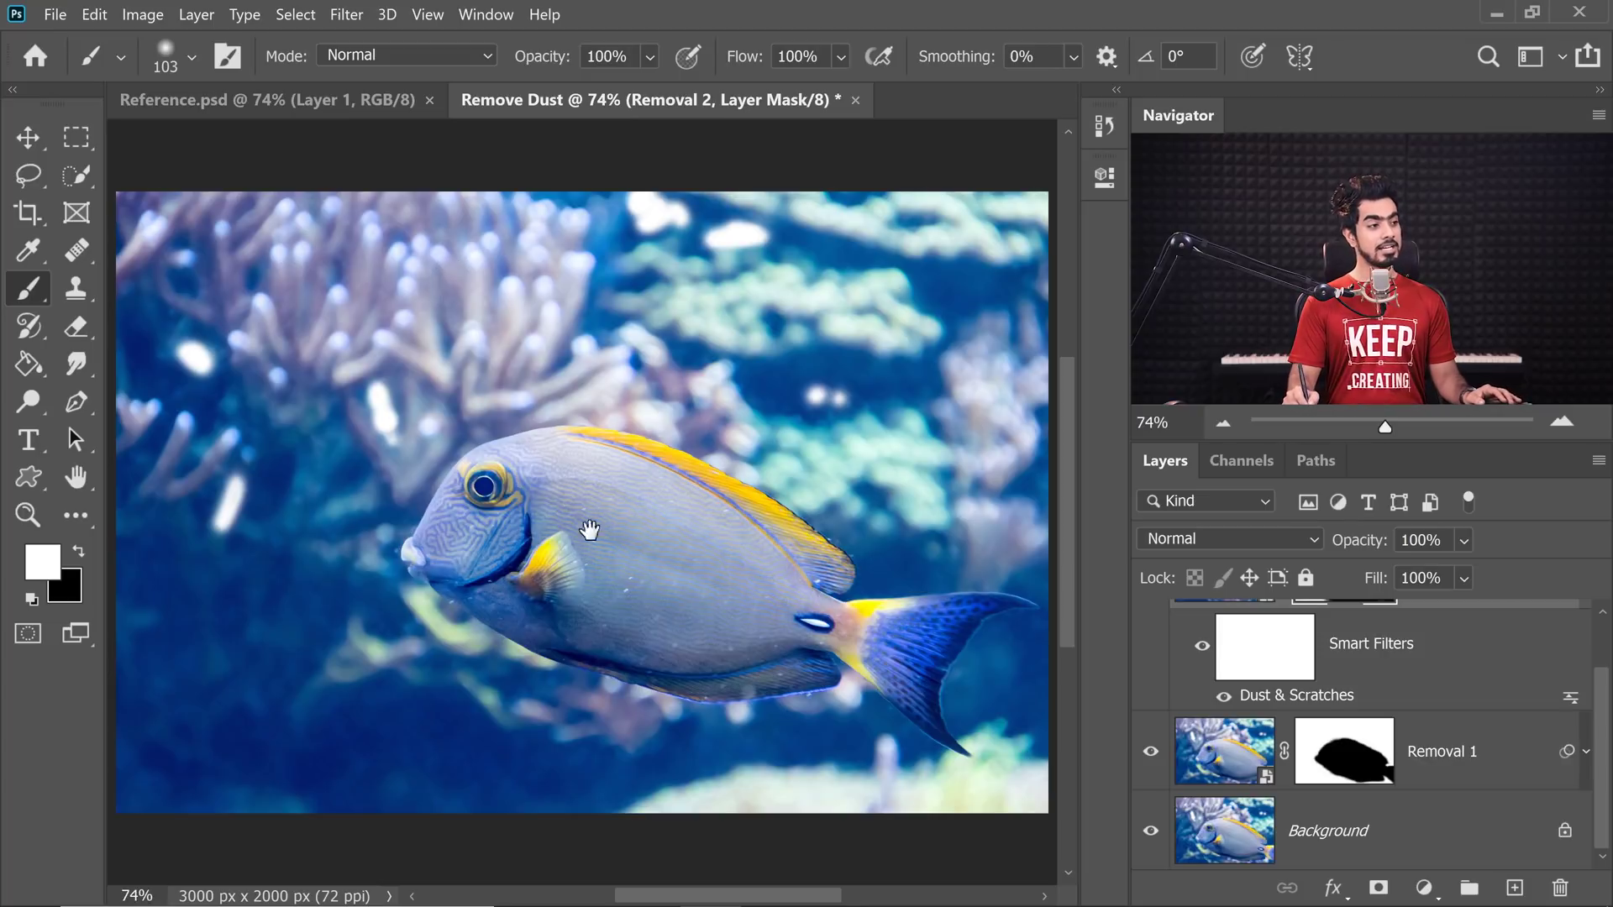
Target Removal 1's mask with a 32 px black brush and zoom in to about 709% on the fish's skin
{"action": "scroll", "coordinate": [590, 530], "scroll_direction": "up", "scroll_amount": 5}
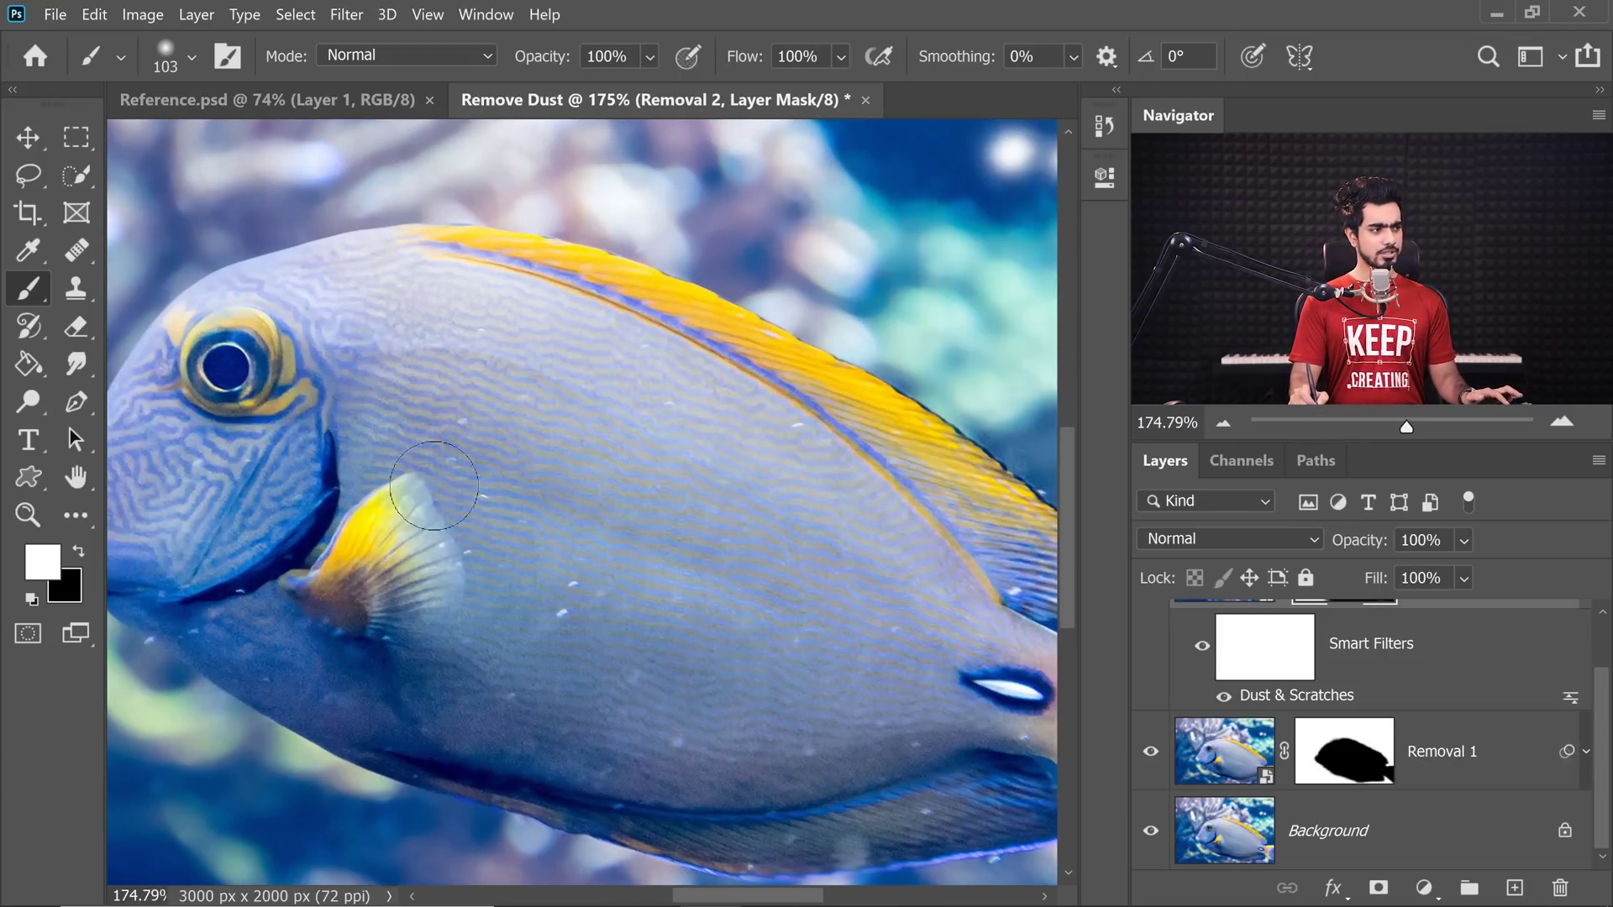
{"action": "left_click_drag", "start_coordinate": [487, 466], "coordinate": [462, 461]}
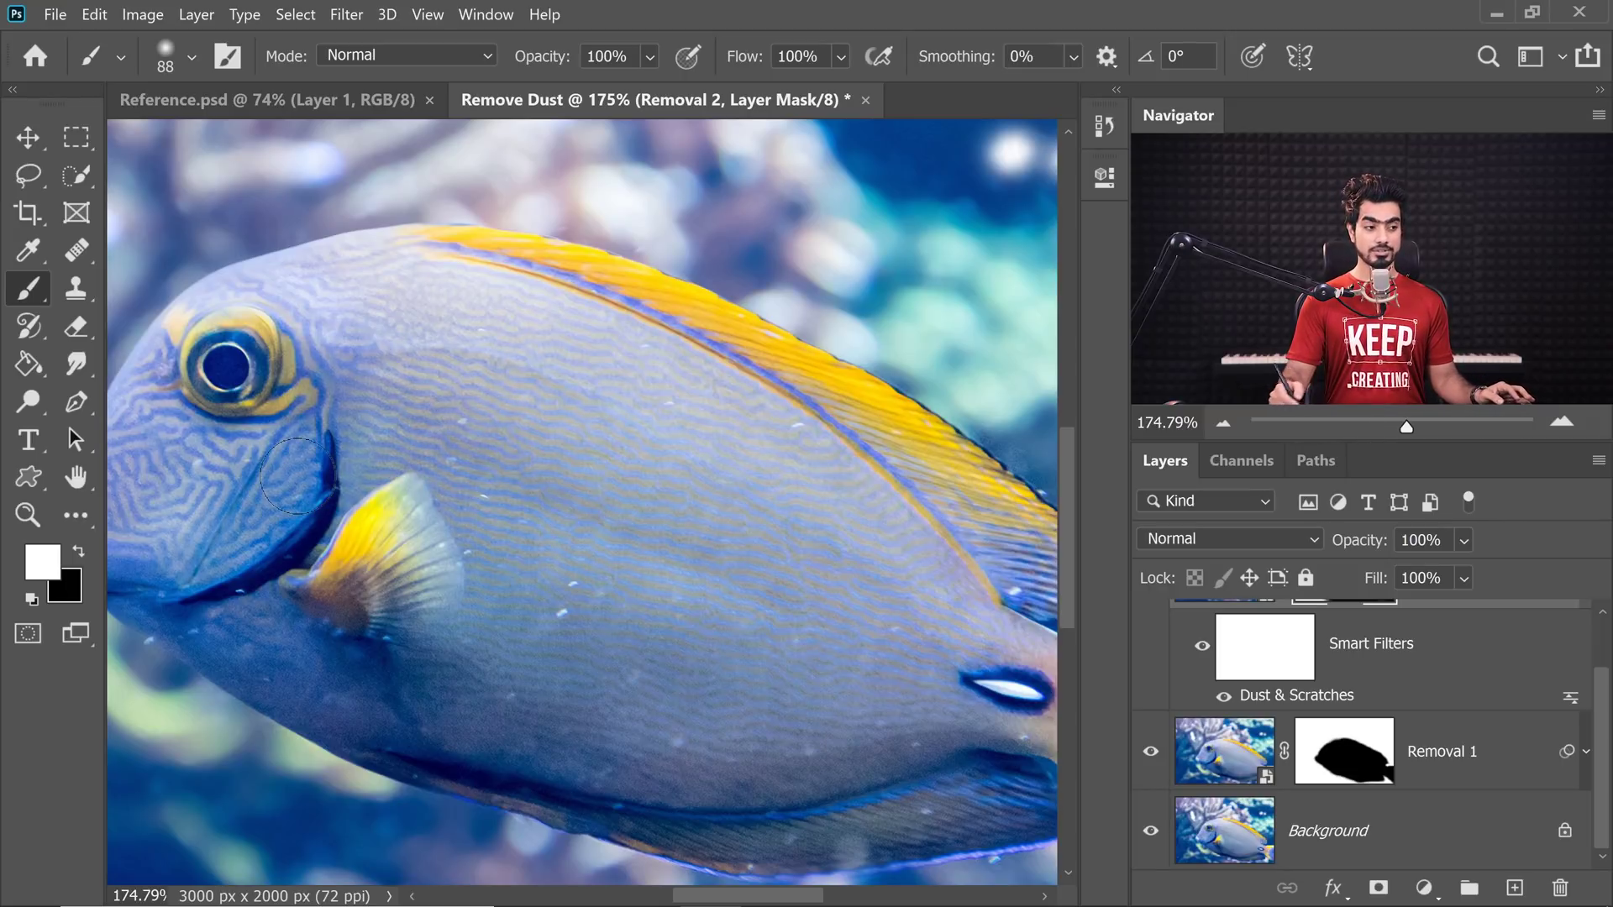
{"action": "left_click", "coordinate": [1349, 763]}
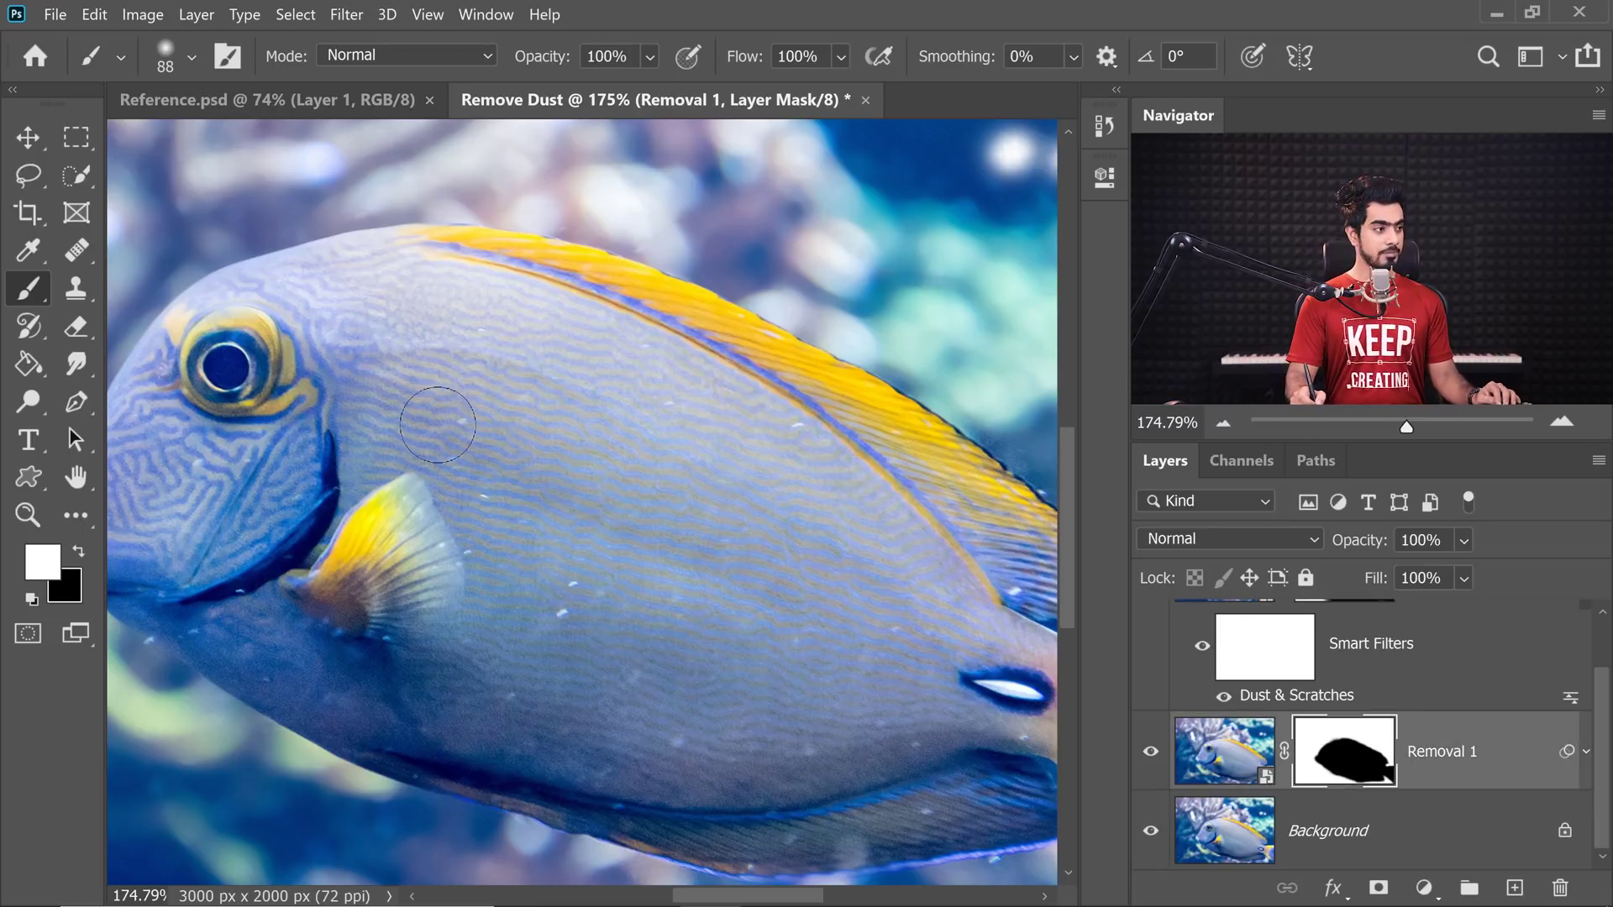
{"action": "left_click_drag", "start_coordinate": [467, 418], "coordinate": [467, 420]}
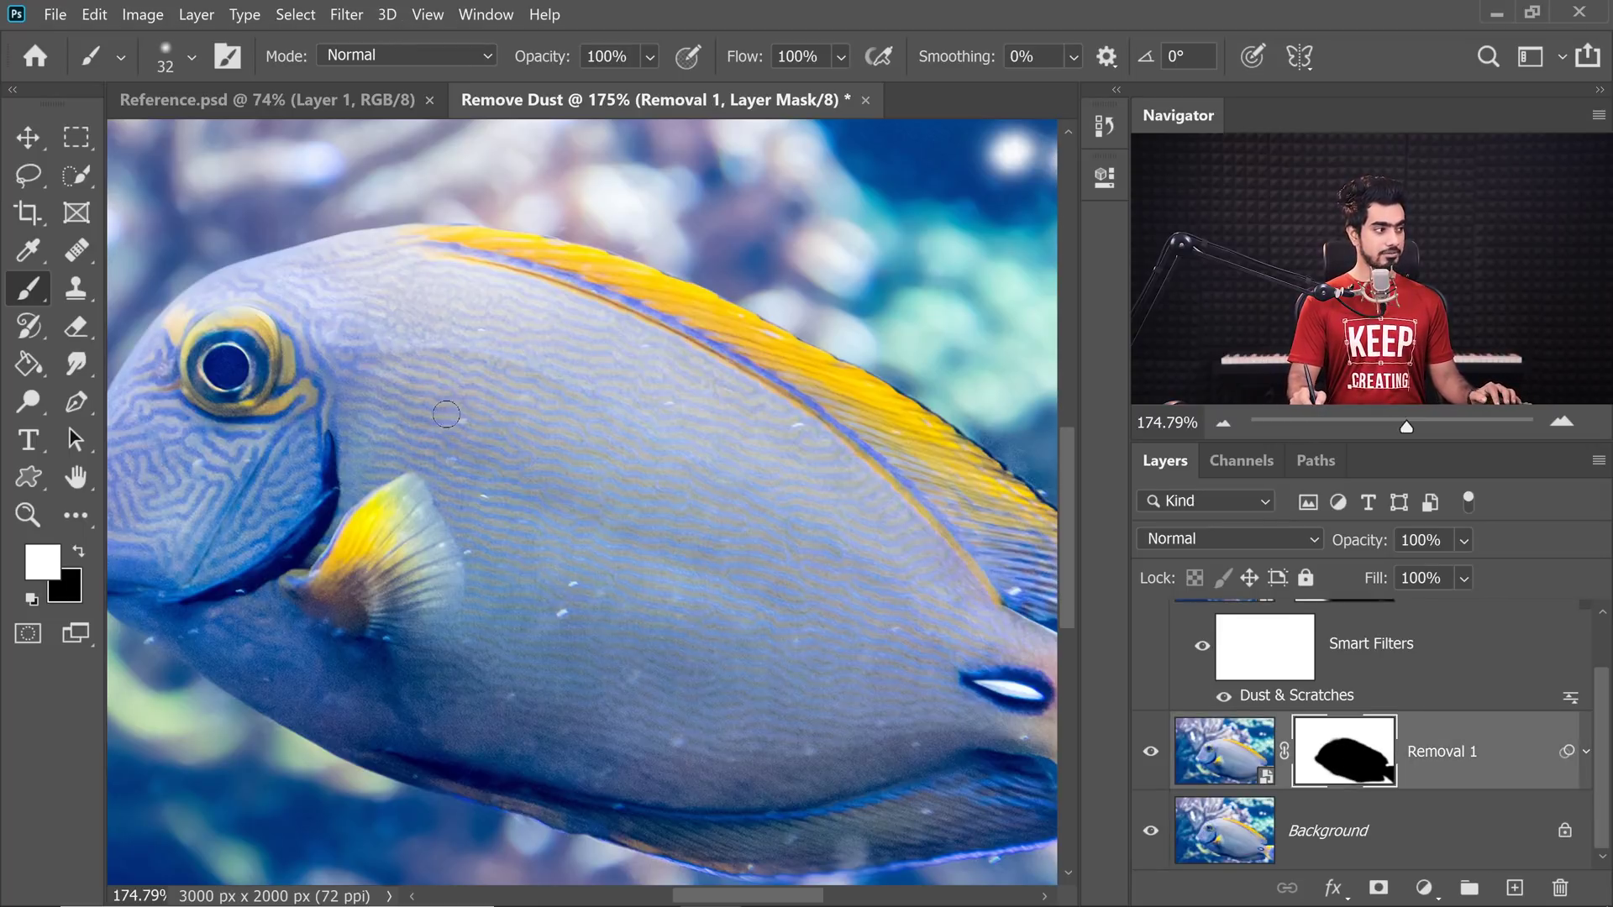
{"action": "key", "text": "x"}
{"action": "key", "text": "x"}
{"action": "scroll", "coordinate": [484, 422], "scroll_direction": "up", "scroll_amount": 5}
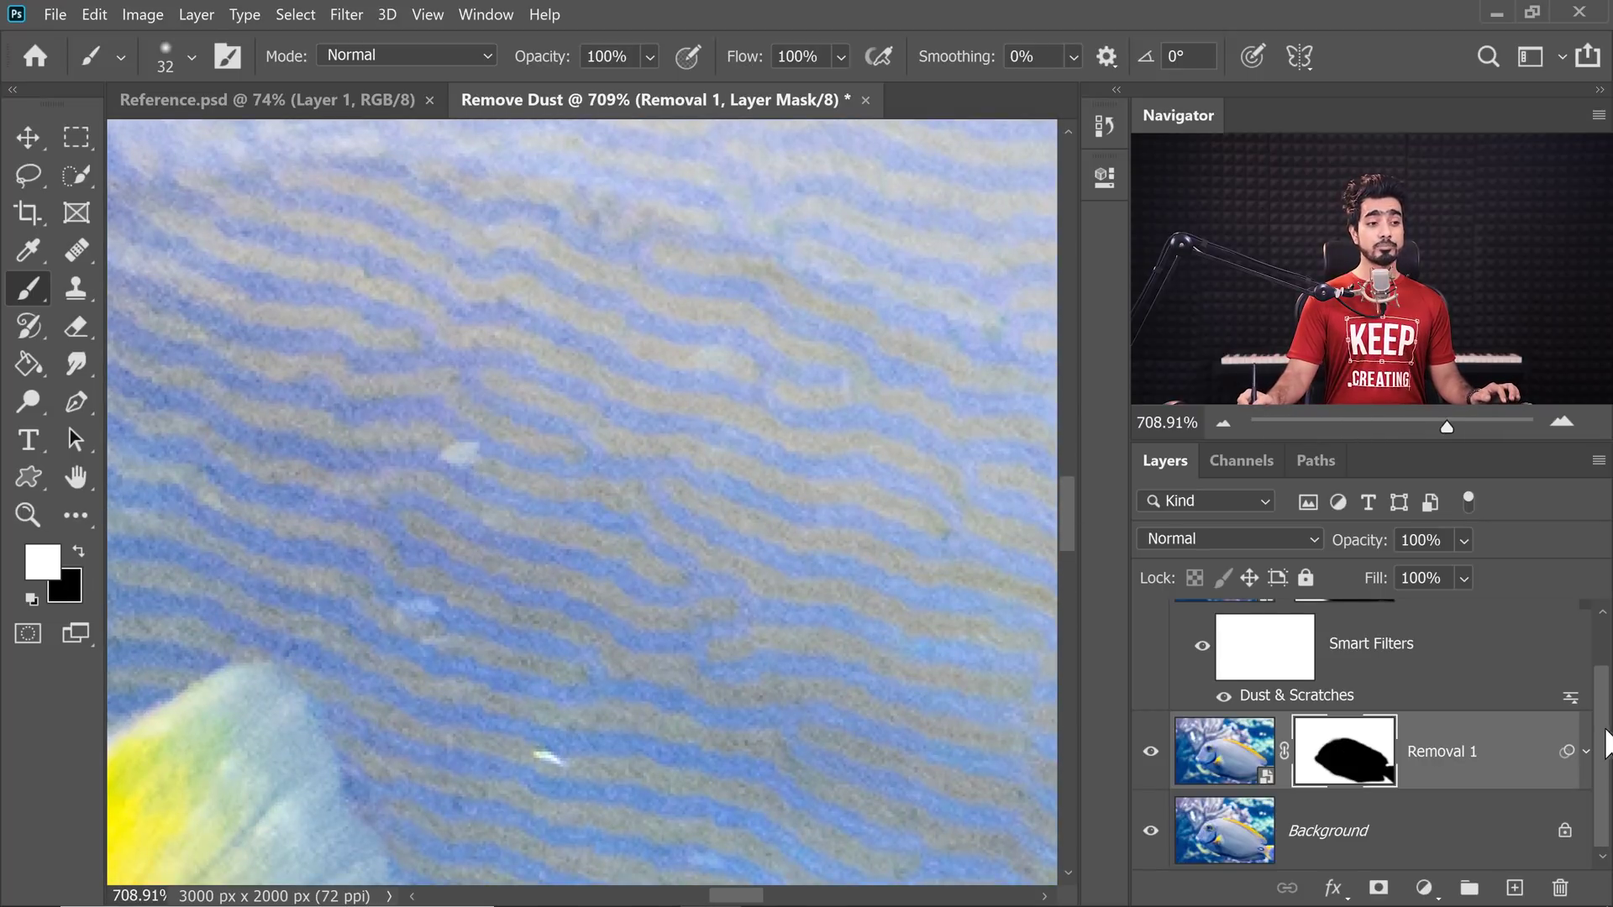
{"action": "left_click_drag", "start_coordinate": [1605, 739], "coordinate": [1605, 634]}
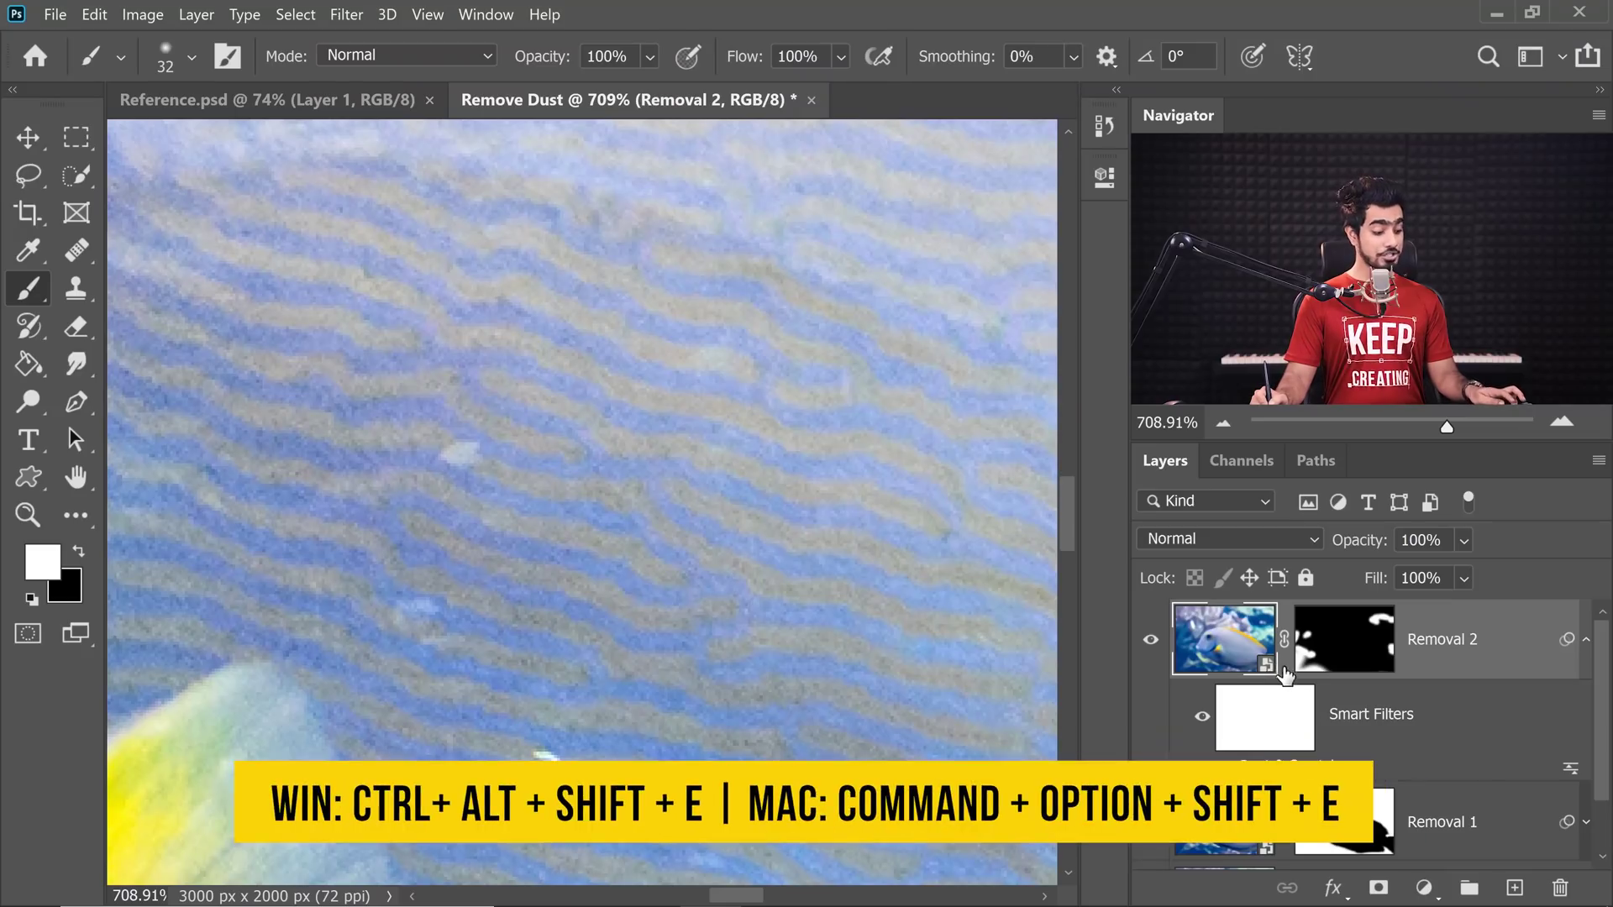
Stamp all visible layers into a new top layer named Removal of Dirt Over the Fish
{"action": "key", "text": "ctrl+alt+shift+e"}
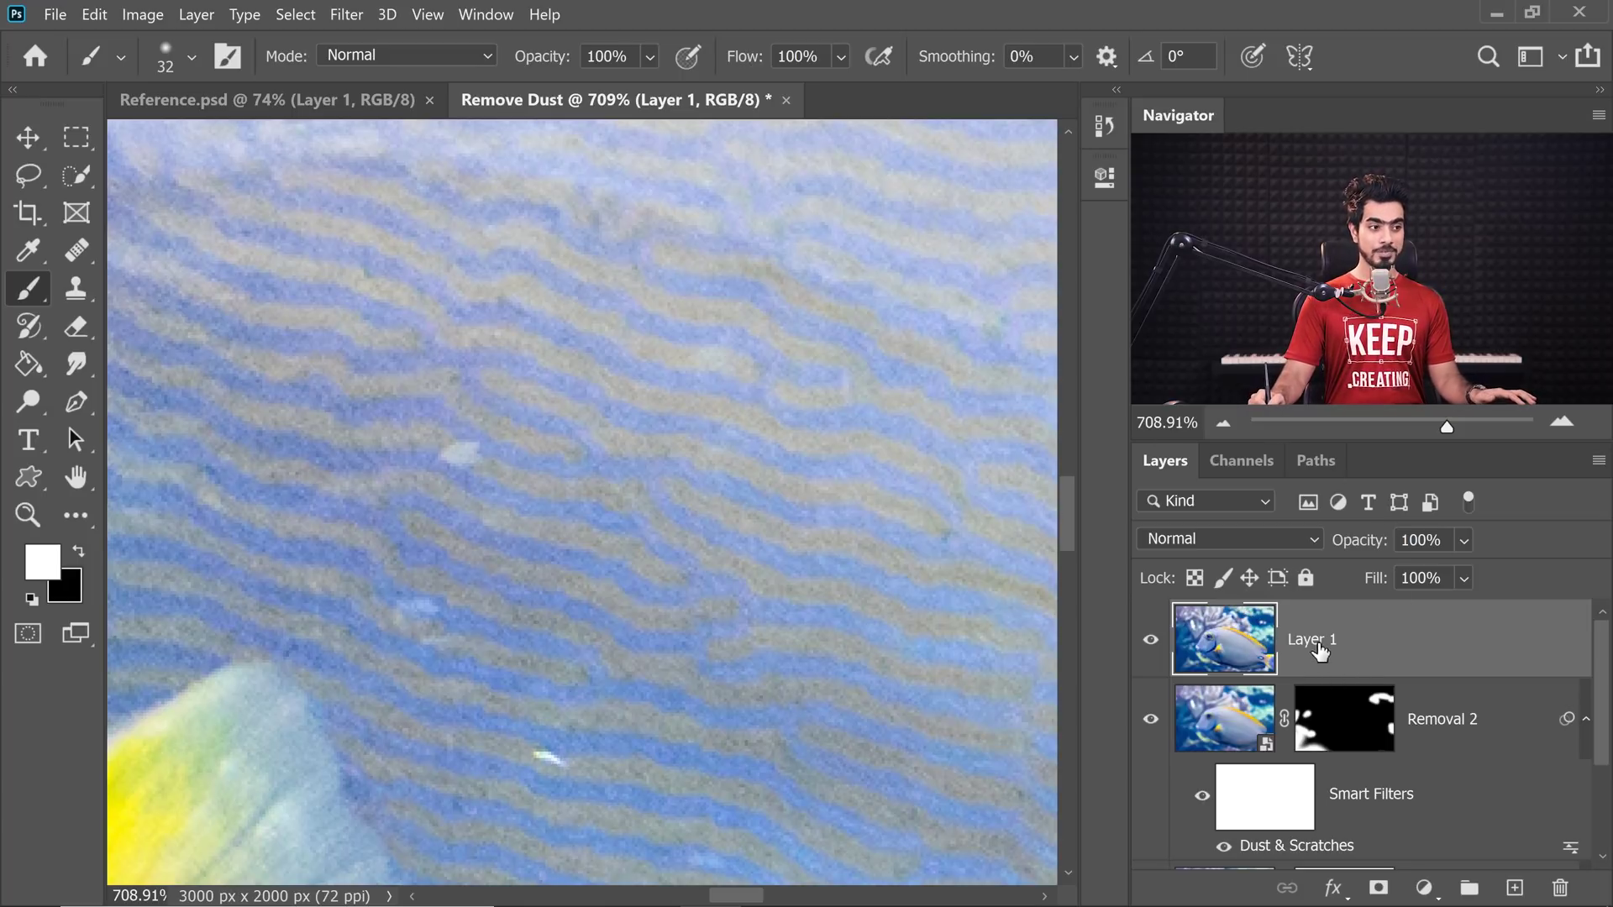
{"action": "double_click", "coordinate": [1315, 643]}
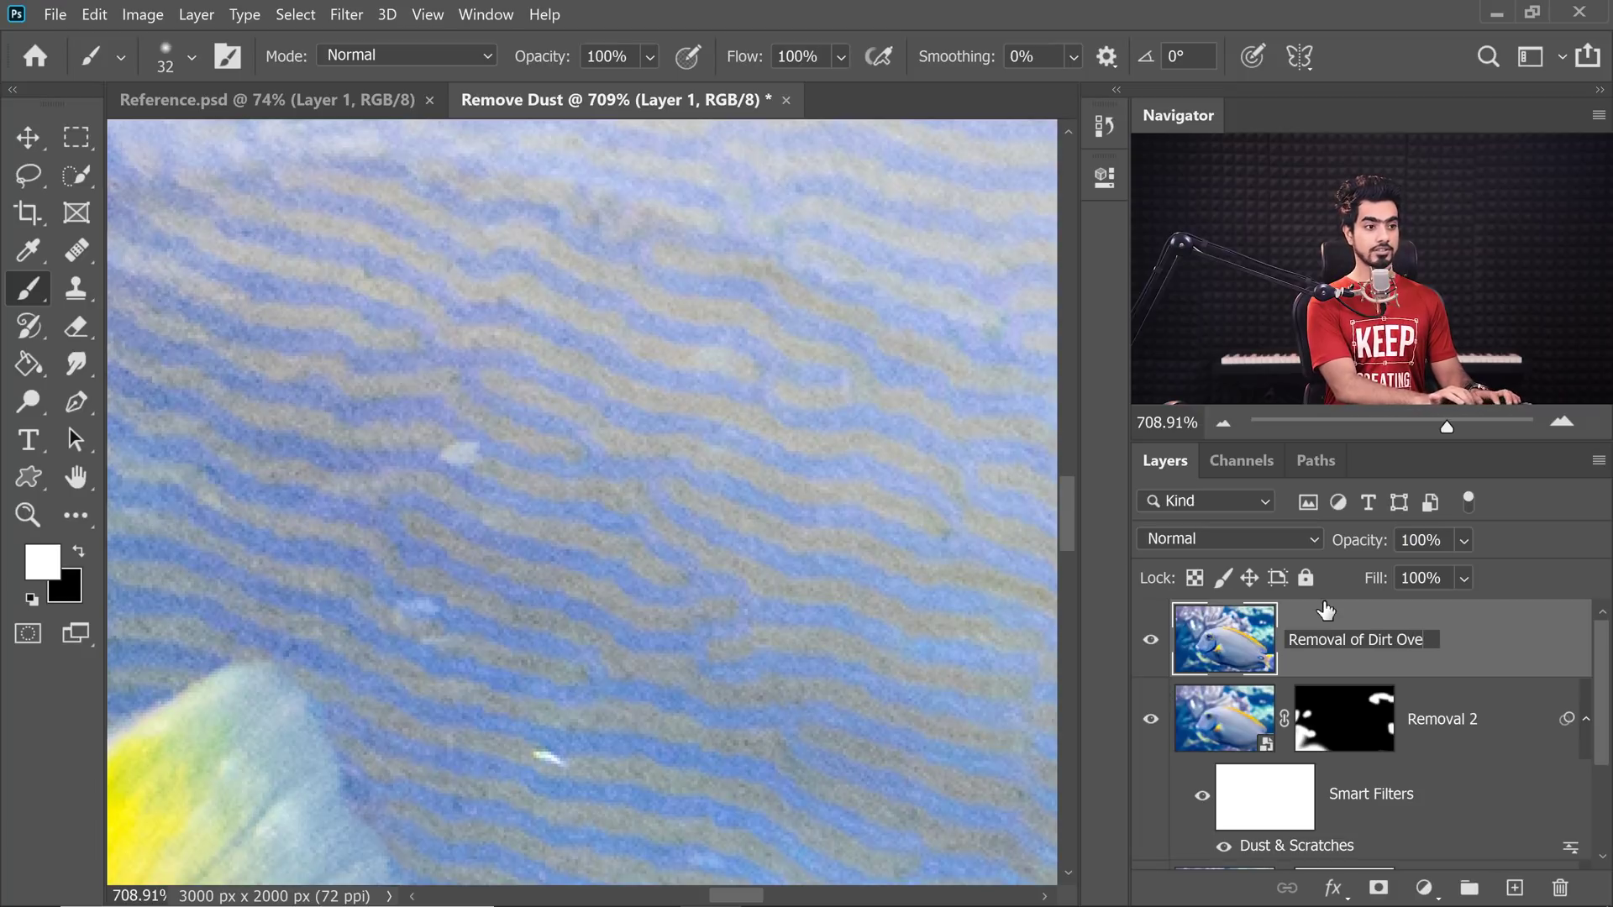
{"action": "key", "text": "Return"}
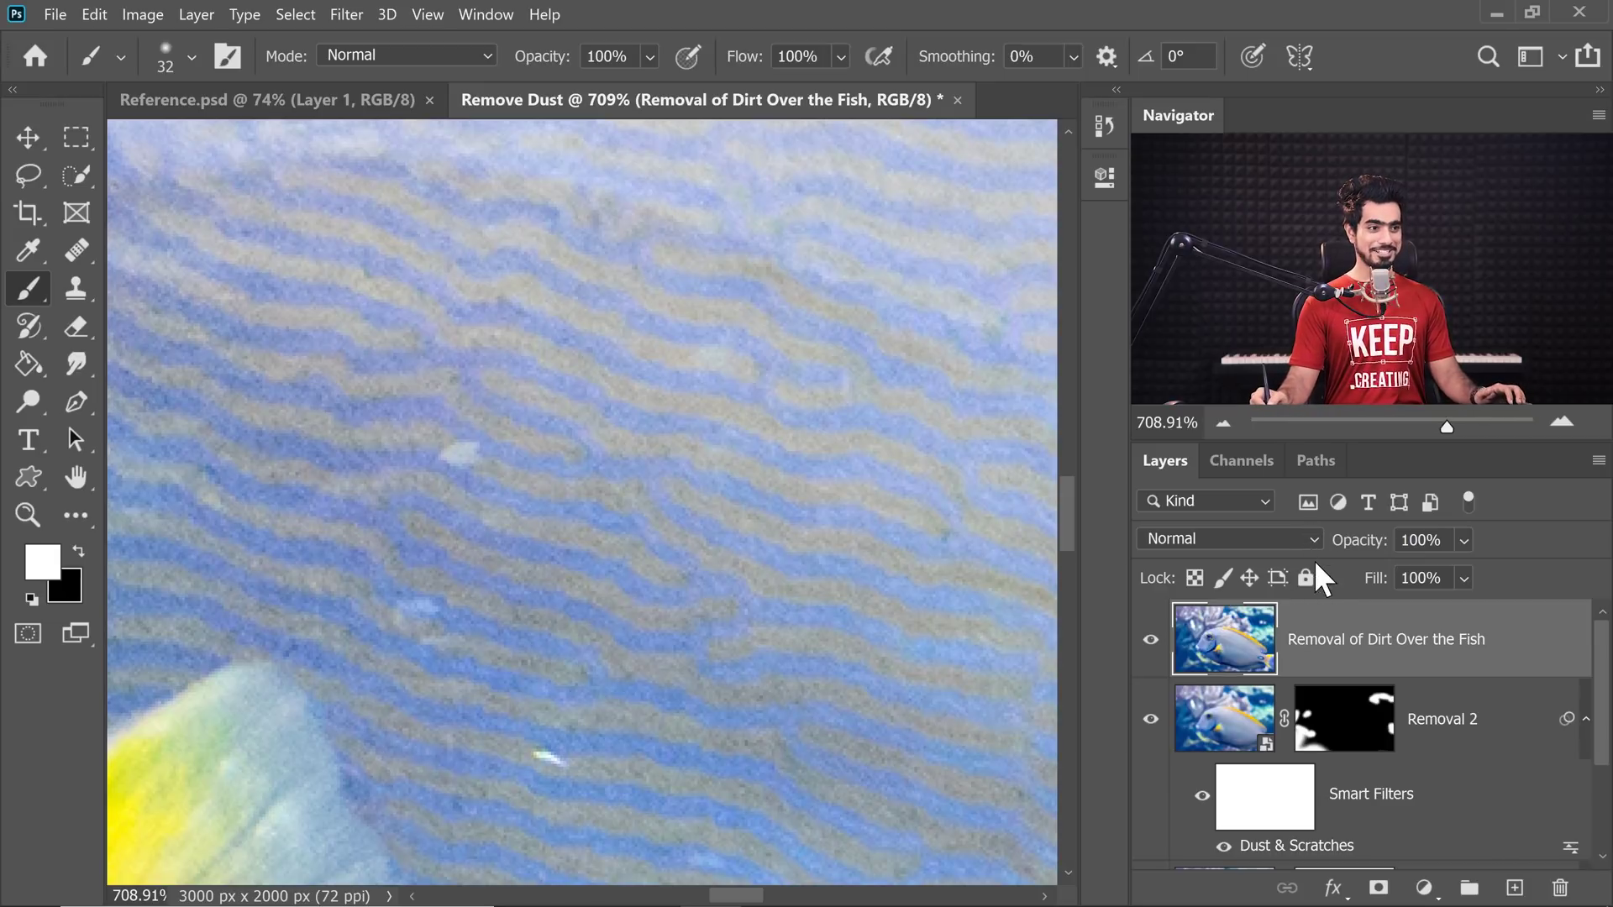
With the Lasso tool and Shift held, loop the white specks on the fish's body
{"action": "left_click", "coordinate": [29, 174]}
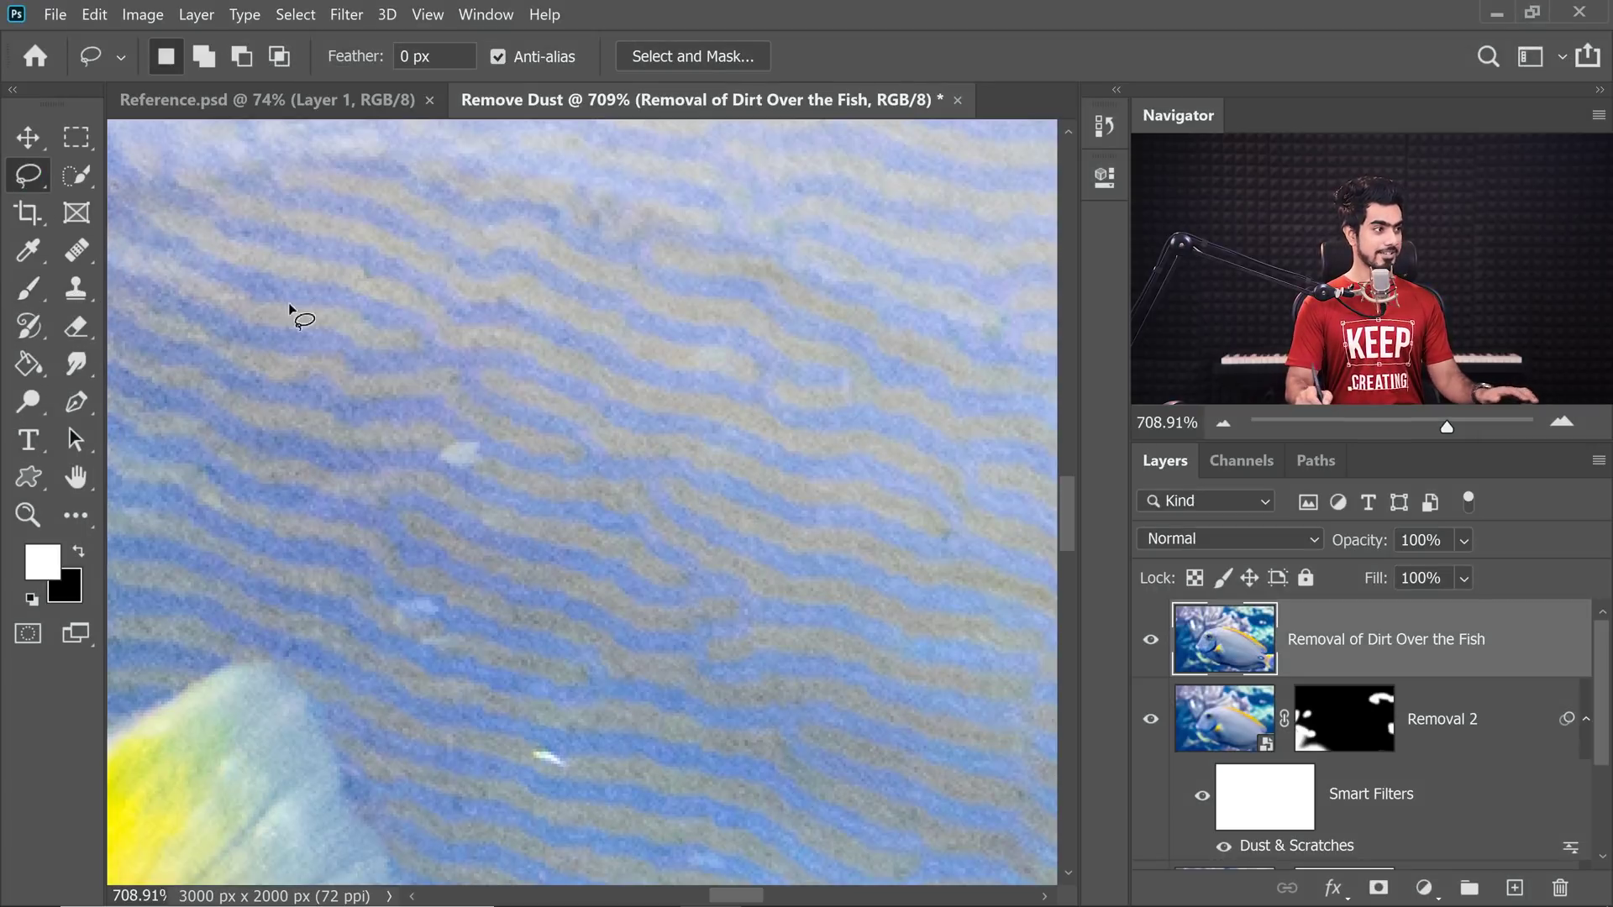
{"action": "scroll", "coordinate": [389, 393], "scroll_direction": "down", "scroll_amount": 1}
{"action": "scroll", "coordinate": [389, 393], "scroll_direction": "down", "scroll_amount": 3}
{"action": "scroll", "coordinate": [424, 427], "scroll_direction": "left", "scroll_amount": 2}
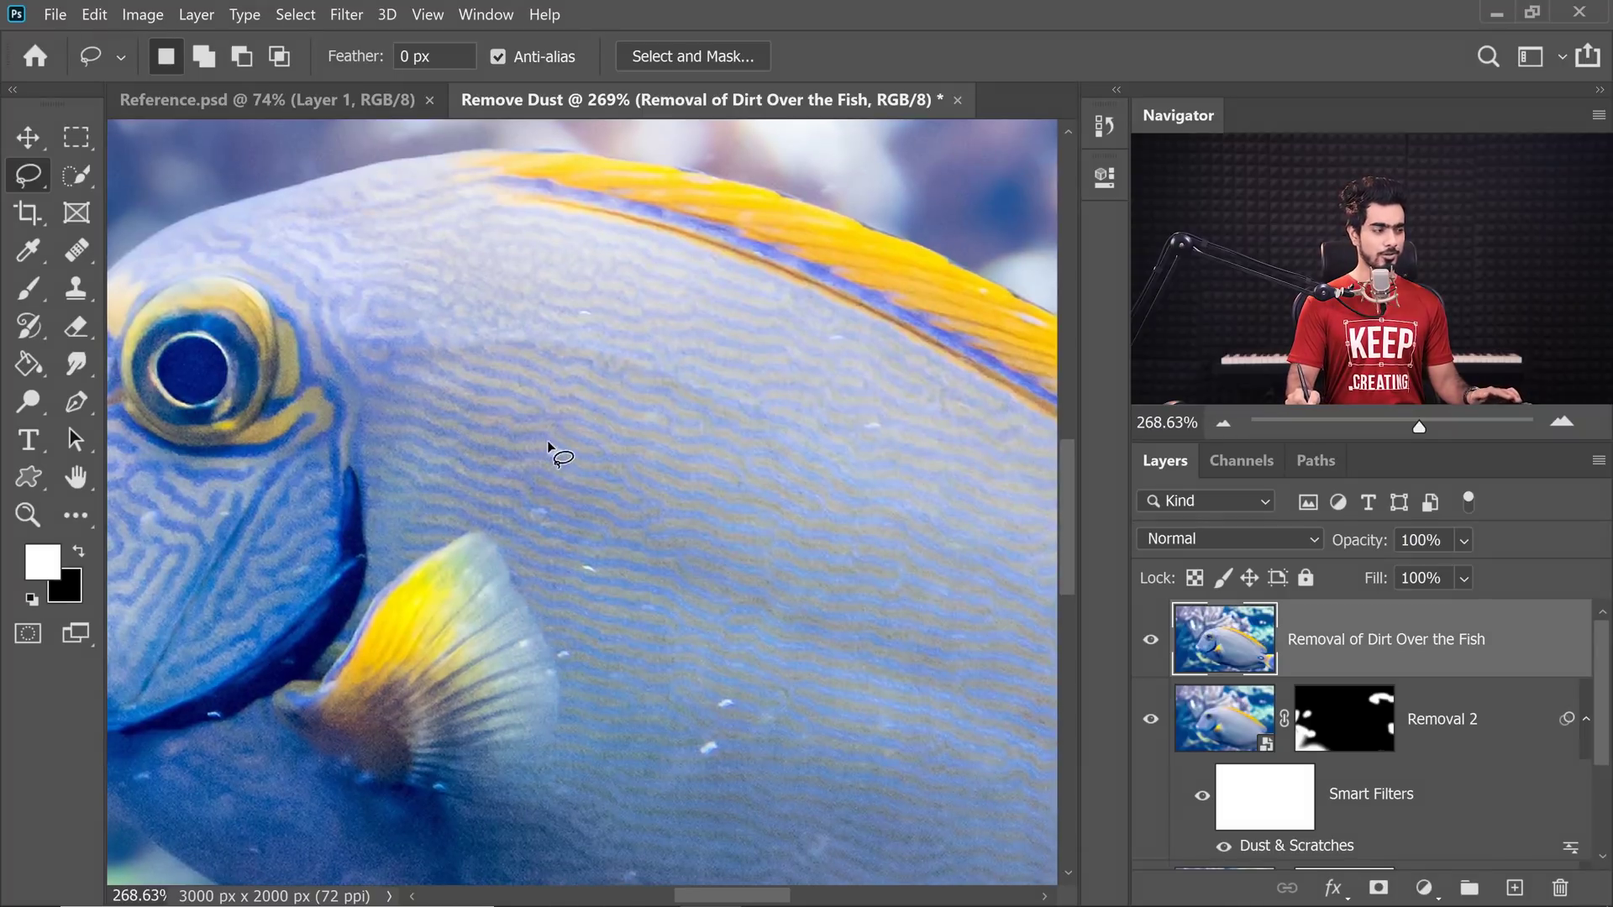
{"action": "key", "text": "shift"}
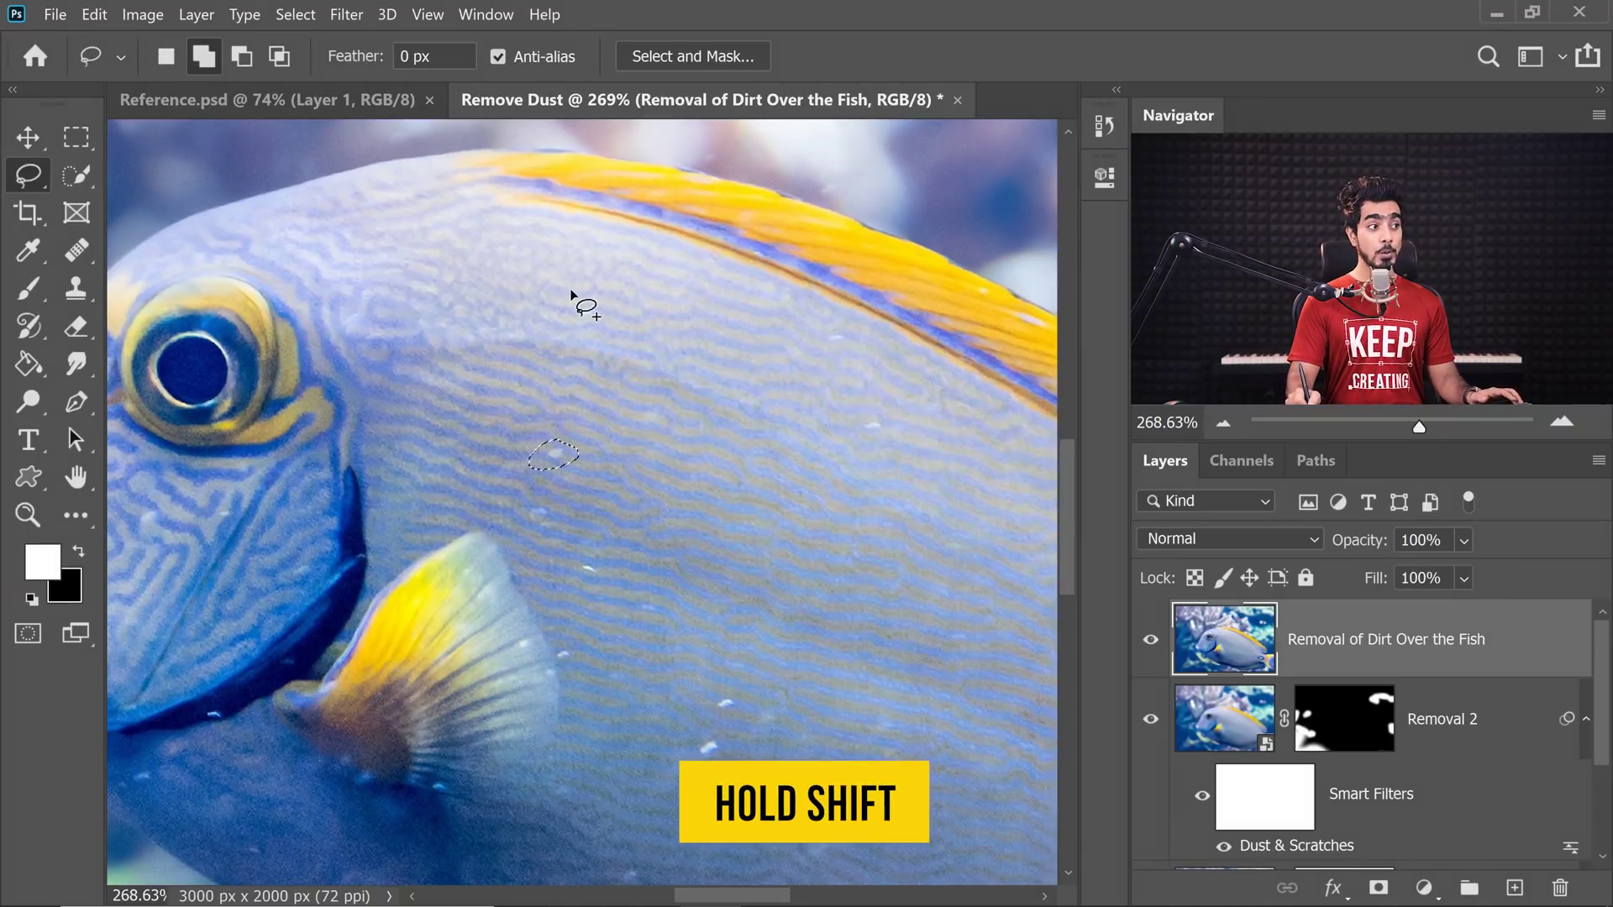
{"action": "left_click_drag", "start_coordinate": [575, 305], "coordinate": [601, 312]}
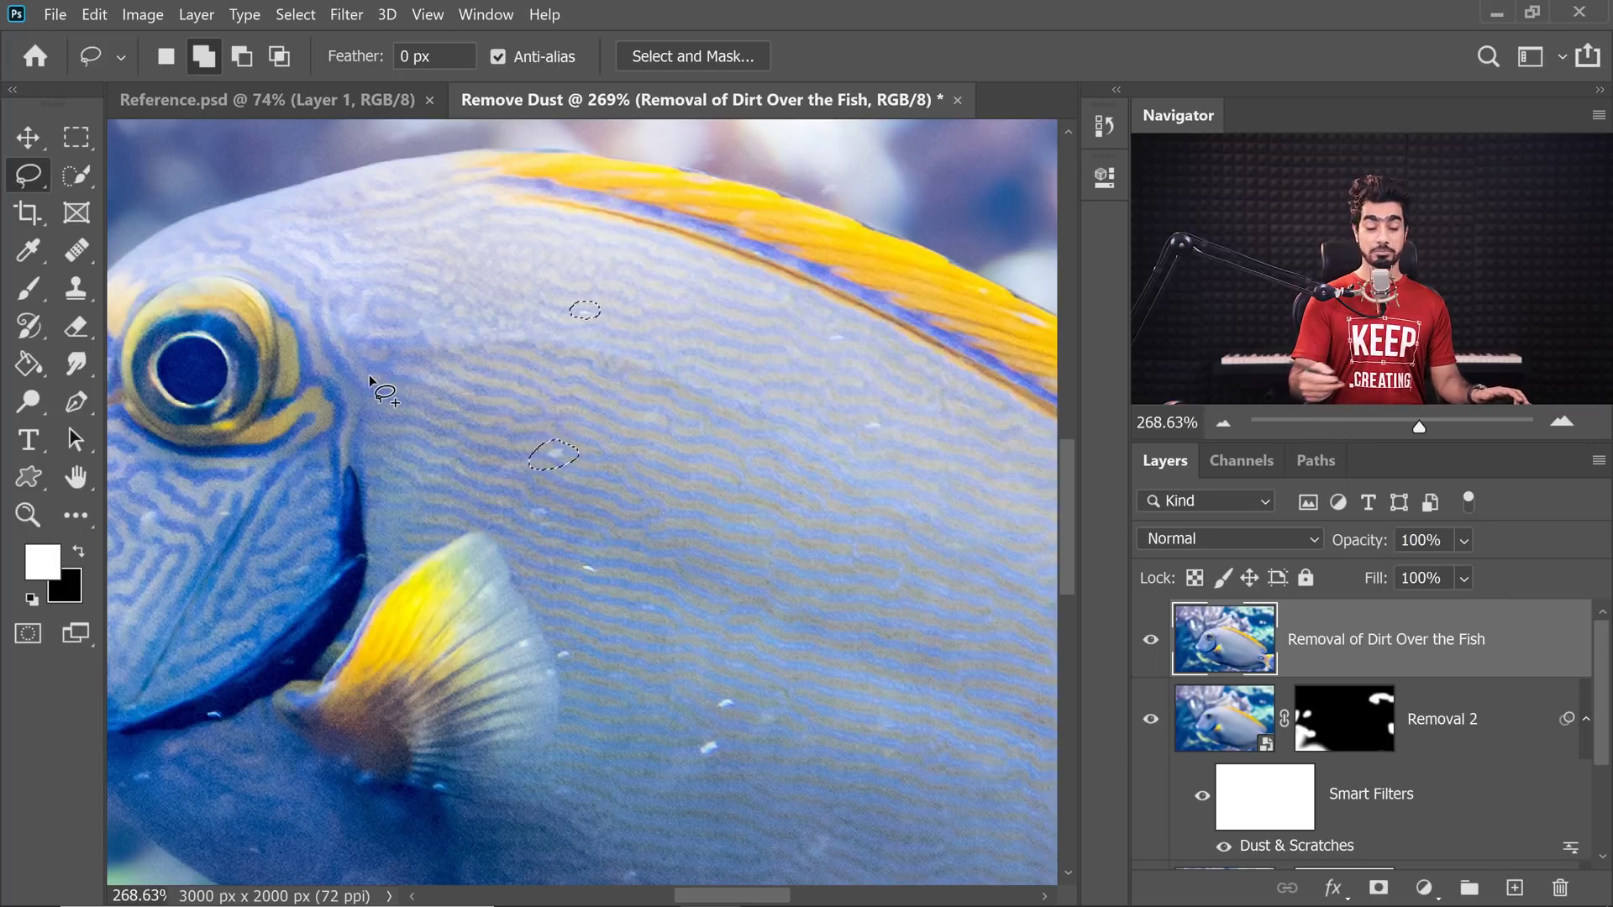
{"action": "left_click_drag", "start_coordinate": [823, 338], "coordinate": [827, 340]}
{"action": "left_click_drag", "start_coordinate": [858, 426], "coordinate": [862, 428]}
{"action": "left_click_drag", "start_coordinate": [634, 411], "coordinate": [638, 415]}
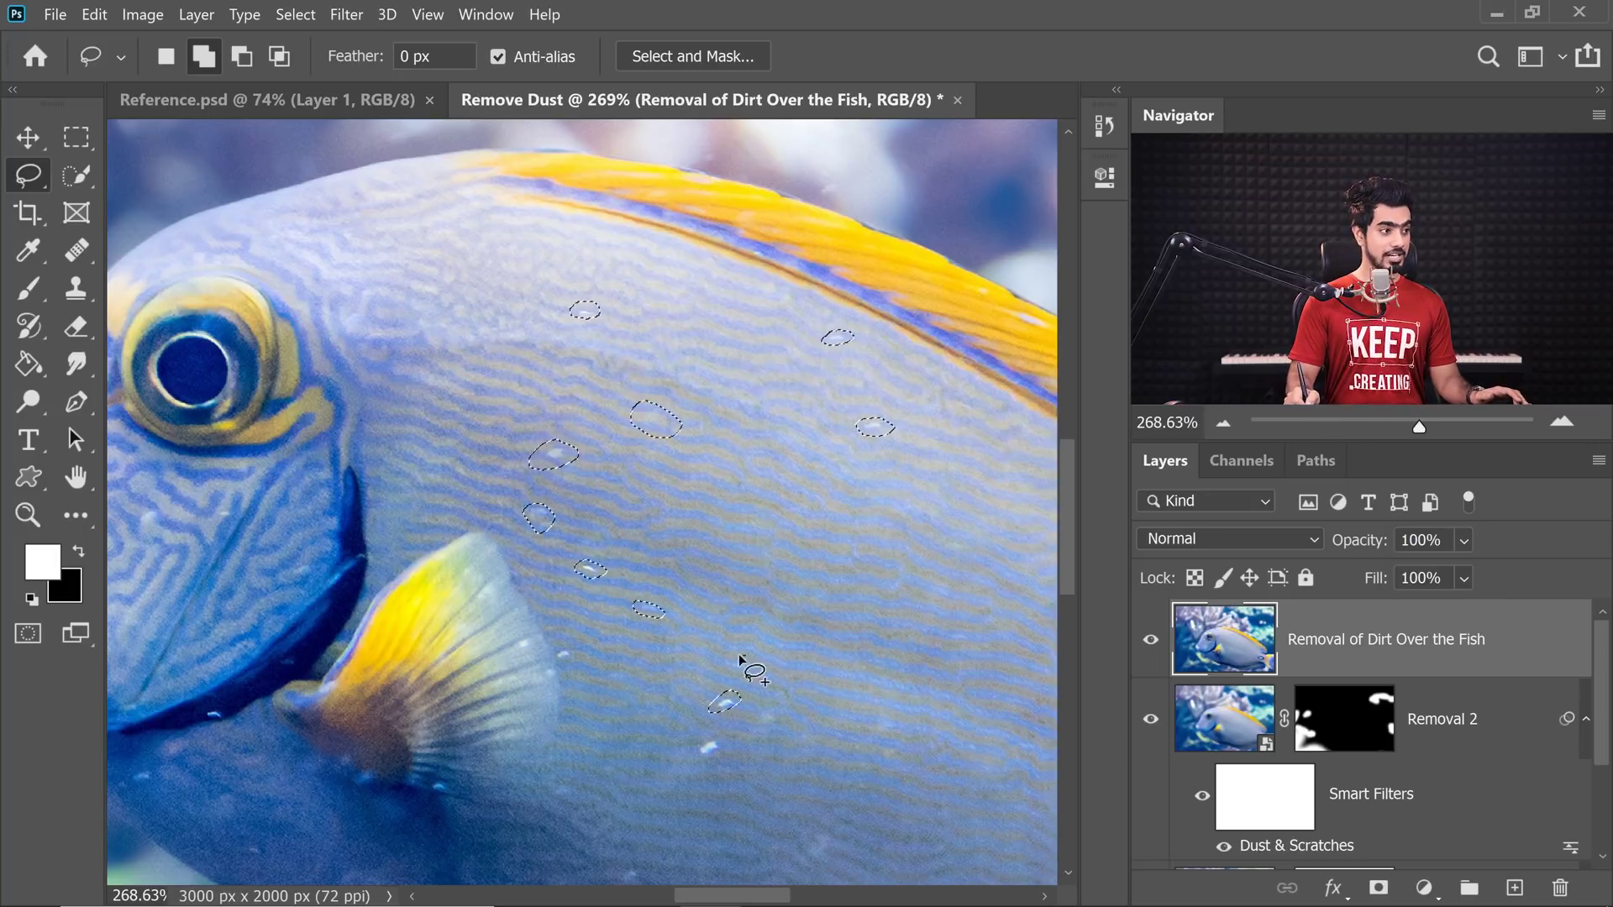
Add loops around the remaining specks lower on the fins and tail, then recentre the fish
{"action": "left_click_drag", "start_coordinate": [726, 662], "coordinate": [729, 663]}
{"action": "left_click_drag", "start_coordinate": [711, 704], "coordinate": [714, 706]}
{"action": "left_click_drag", "start_coordinate": [512, 643], "coordinate": [516, 646]}
{"action": "left_click_drag", "start_coordinate": [204, 714], "coordinate": [207, 717]}
{"action": "left_click_drag", "start_coordinate": [118, 779], "coordinate": [122, 781]}
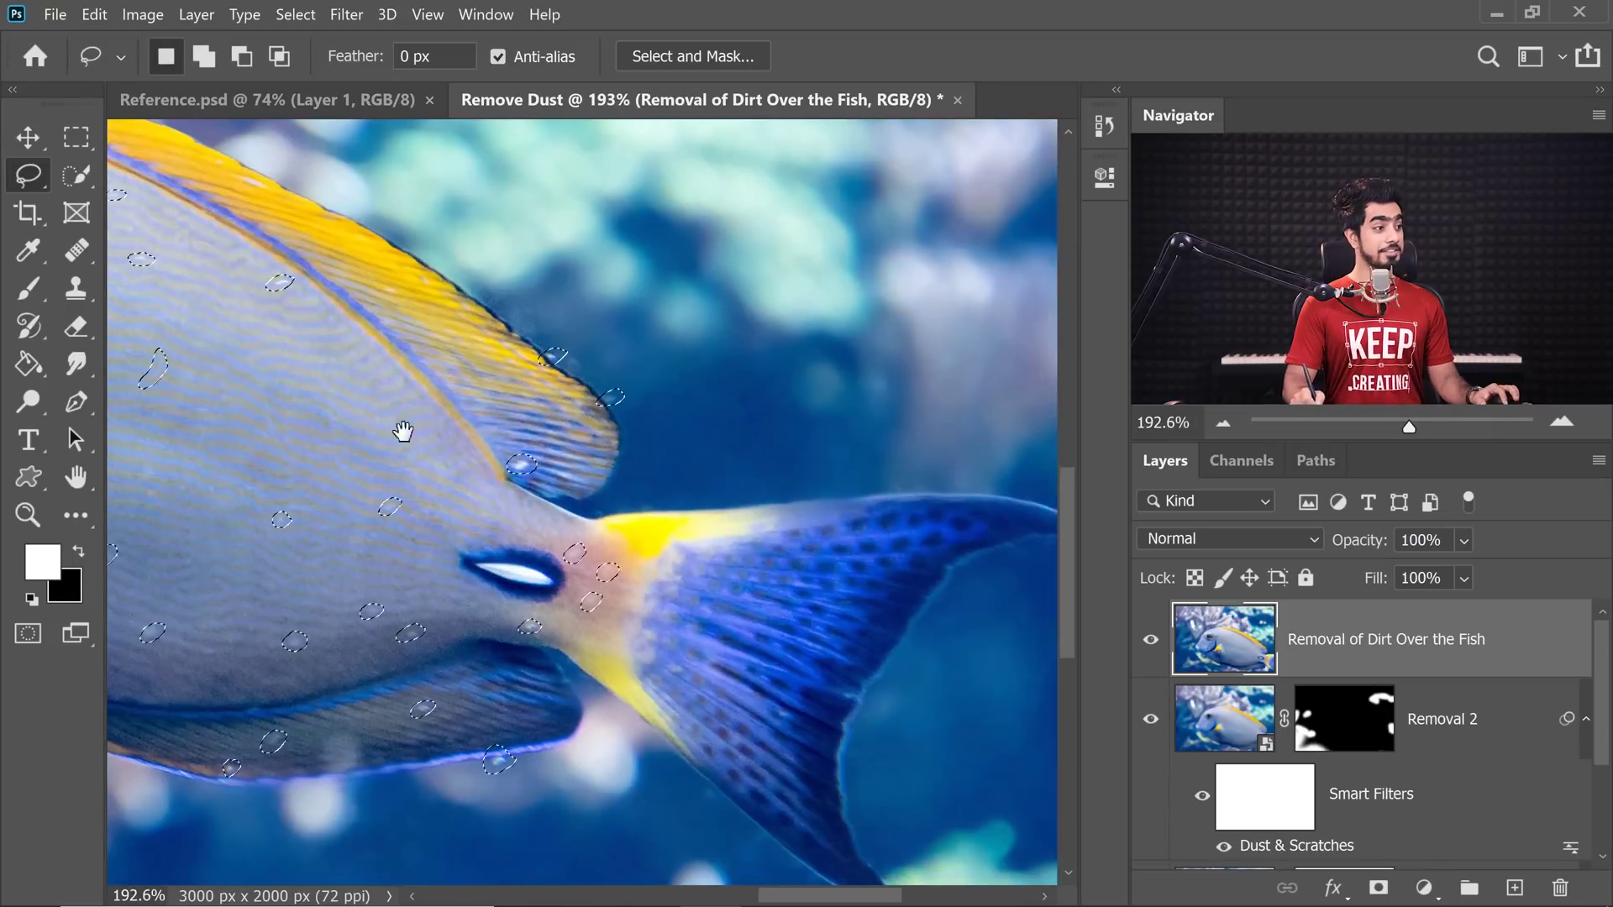
{"action": "scroll", "coordinate": [403, 432], "scroll_direction": "down", "scroll_amount": 4}
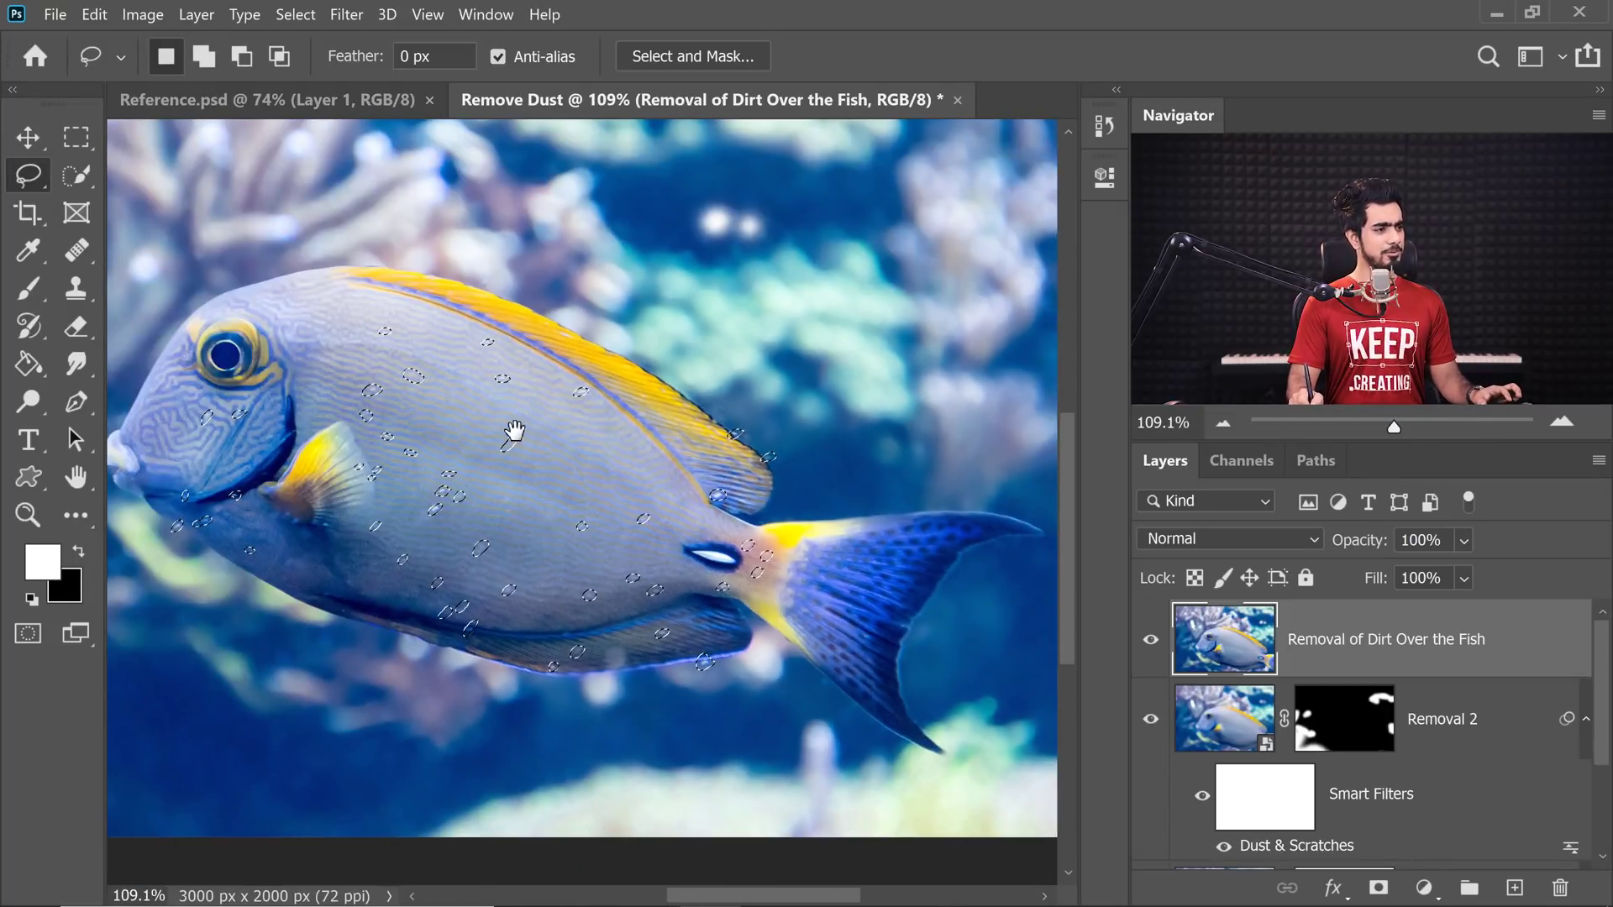
{"action": "left_click_drag", "start_coordinate": [542, 300], "coordinate": [605, 331]}
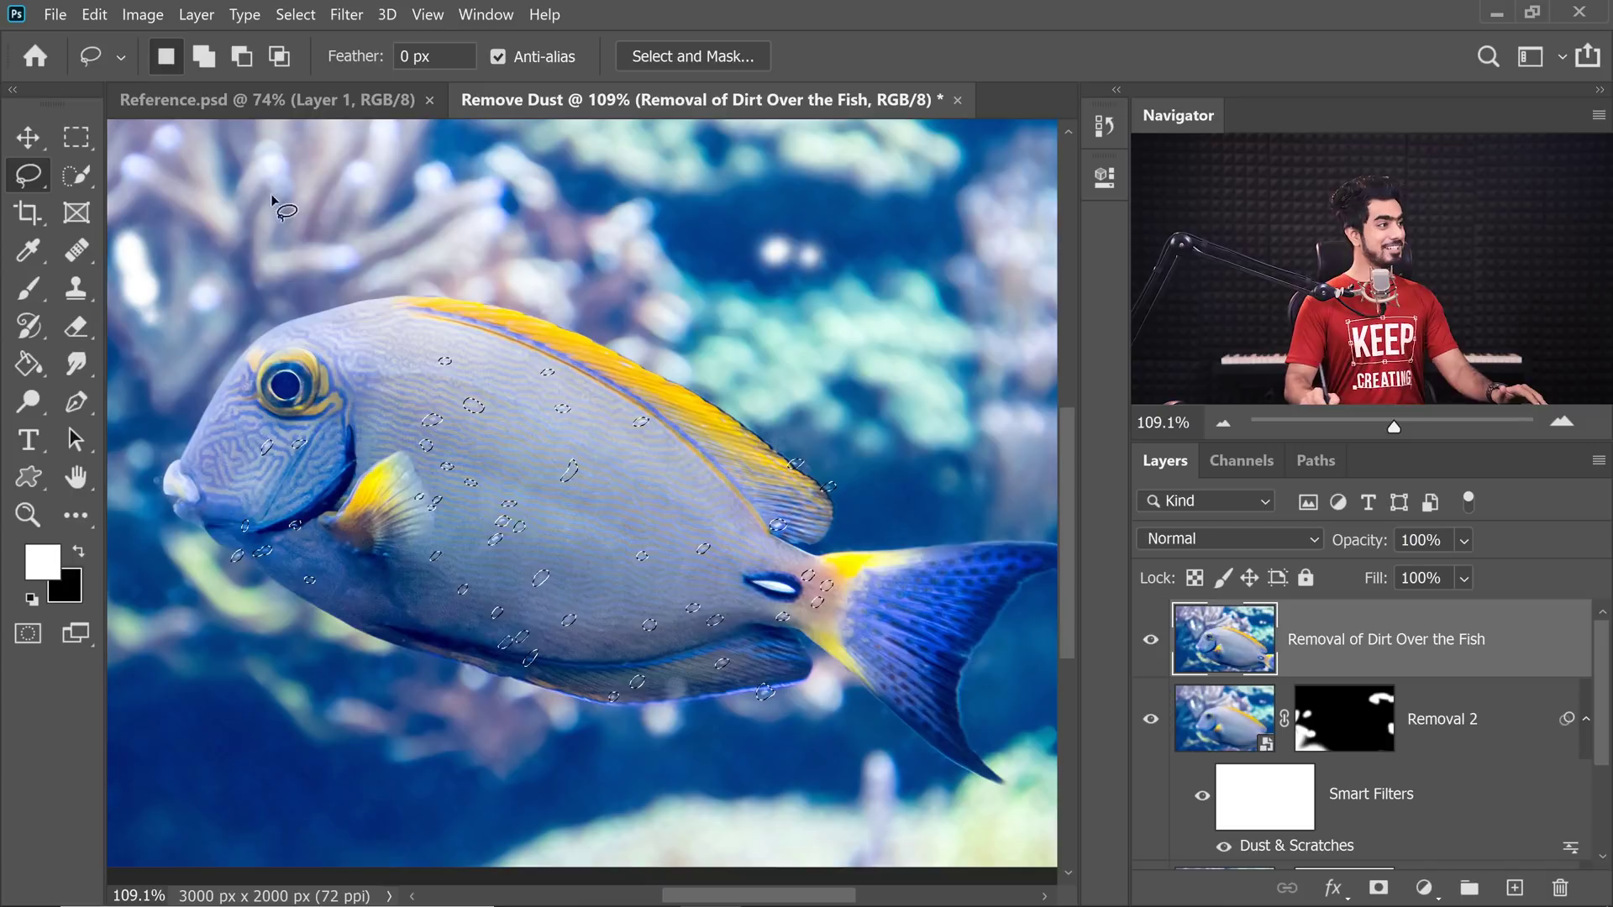
Open Edit > Fill and cancel it without filling
{"action": "left_click", "coordinate": [93, 13]}
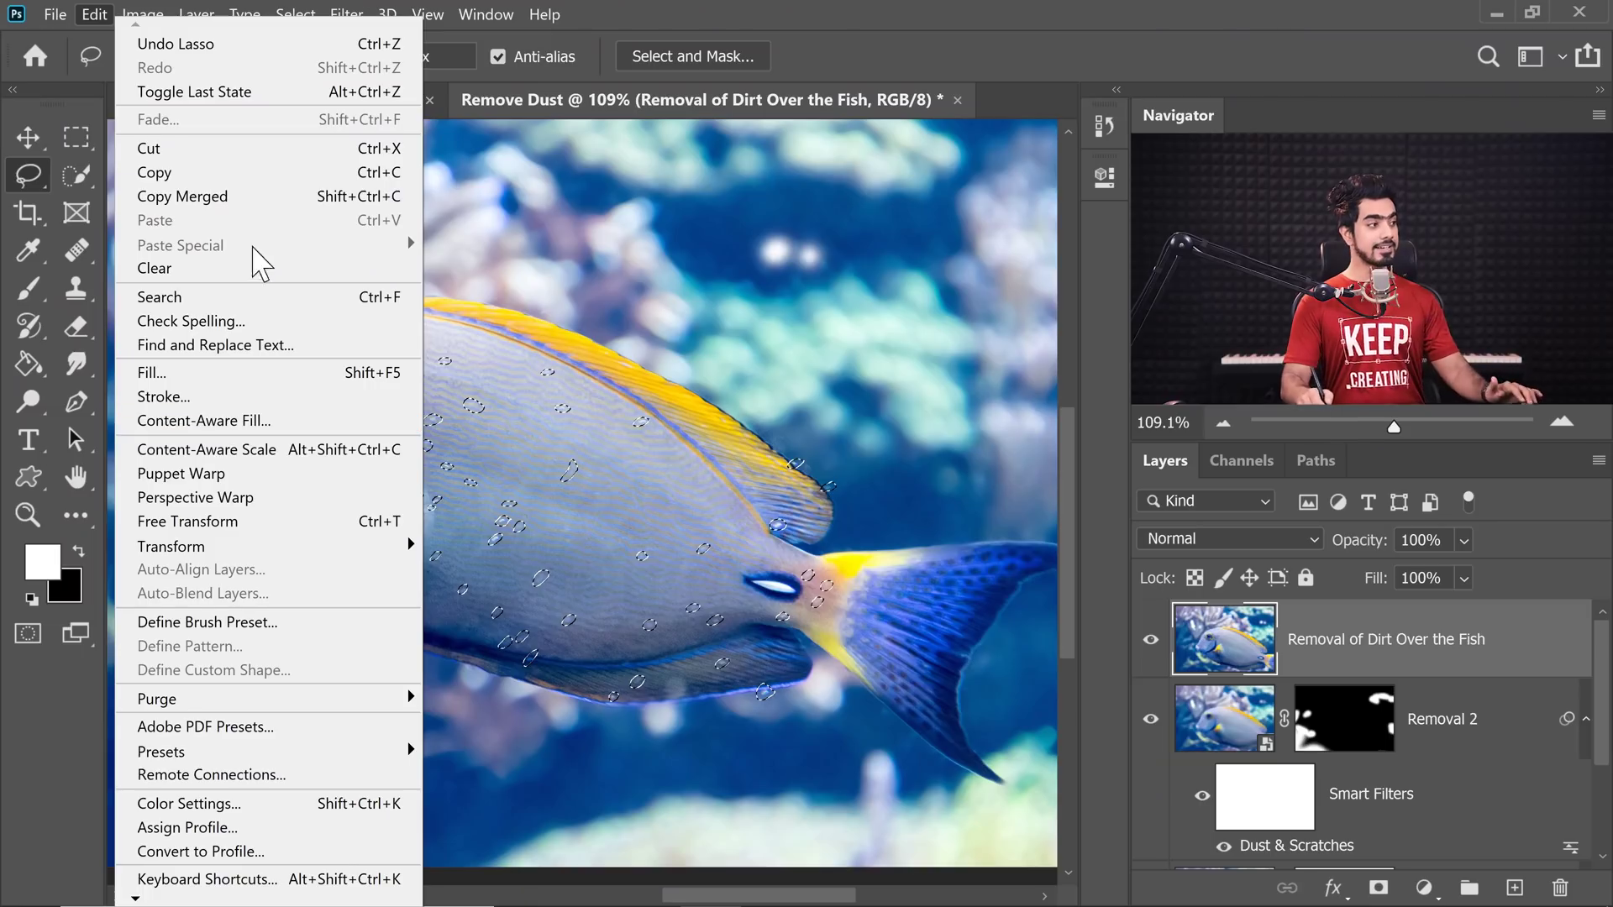
{"action": "left_click", "coordinate": [191, 380]}
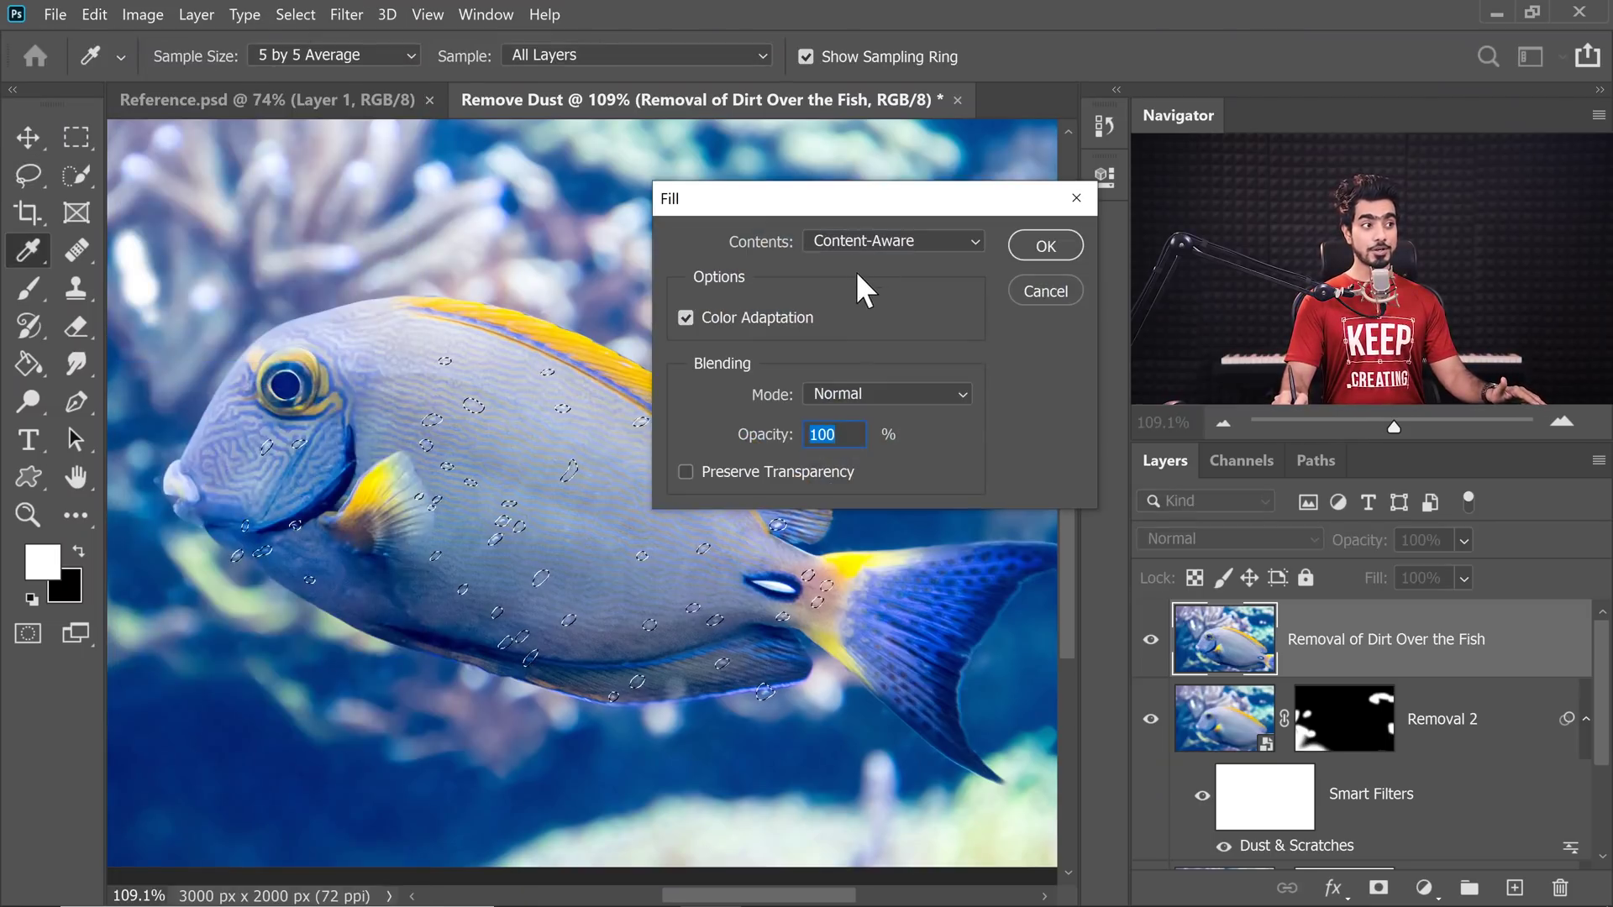
{"action": "left_click", "coordinate": [1020, 252]}
{"action": "key", "text": "l"}
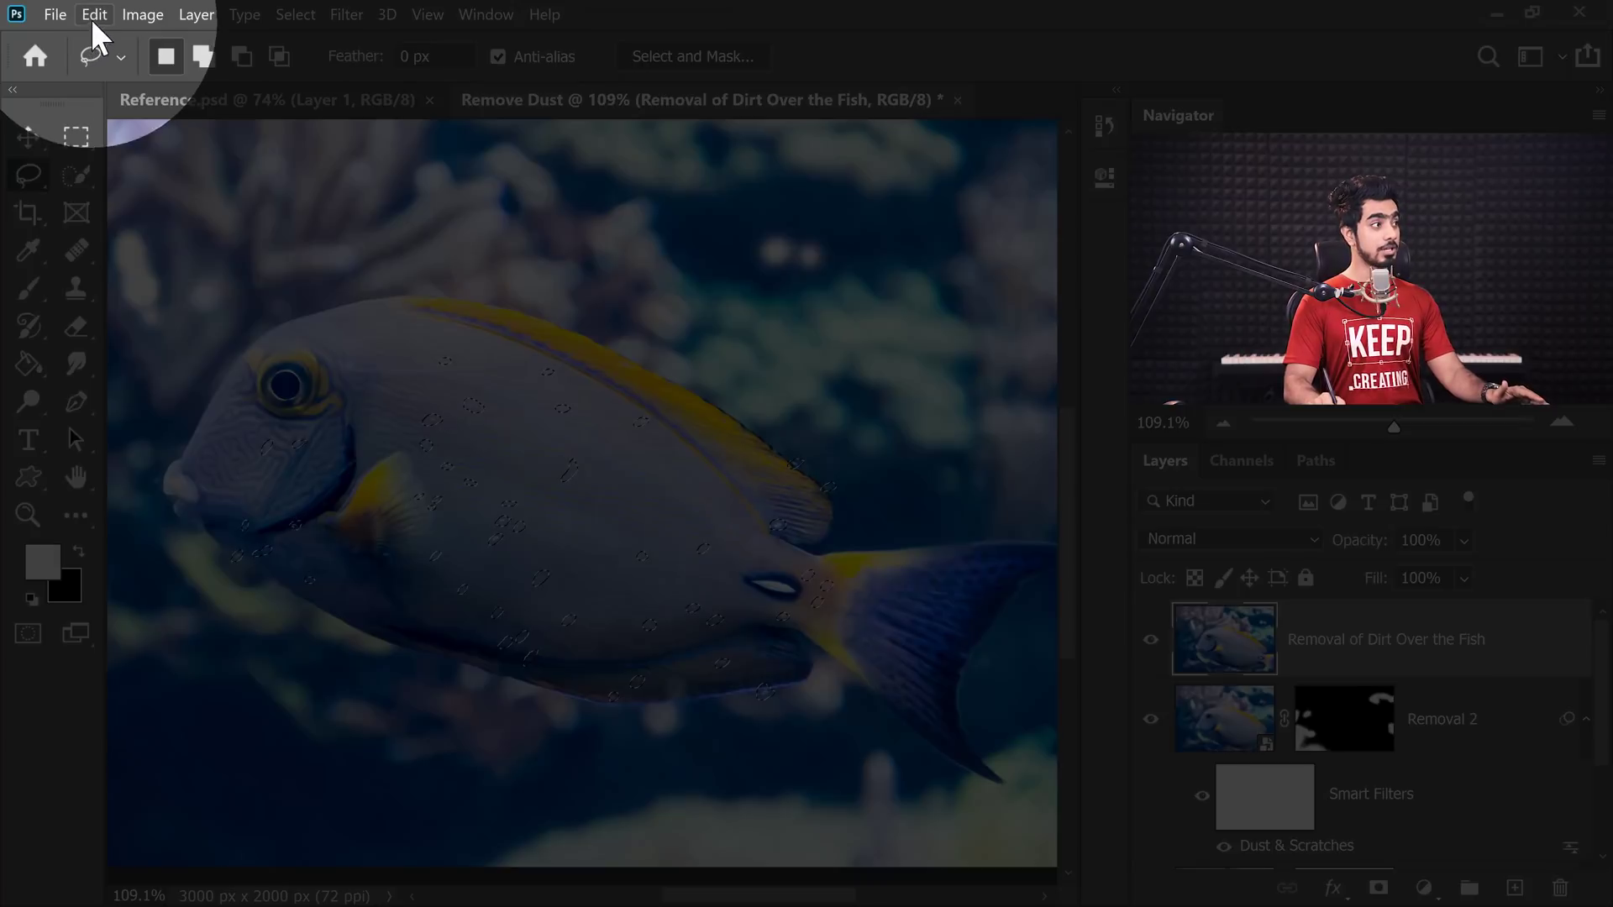
Launch Edit > Content-Aware Fill on the speck selection with Output To set to New Layer
{"action": "left_click", "coordinate": [94, 14]}
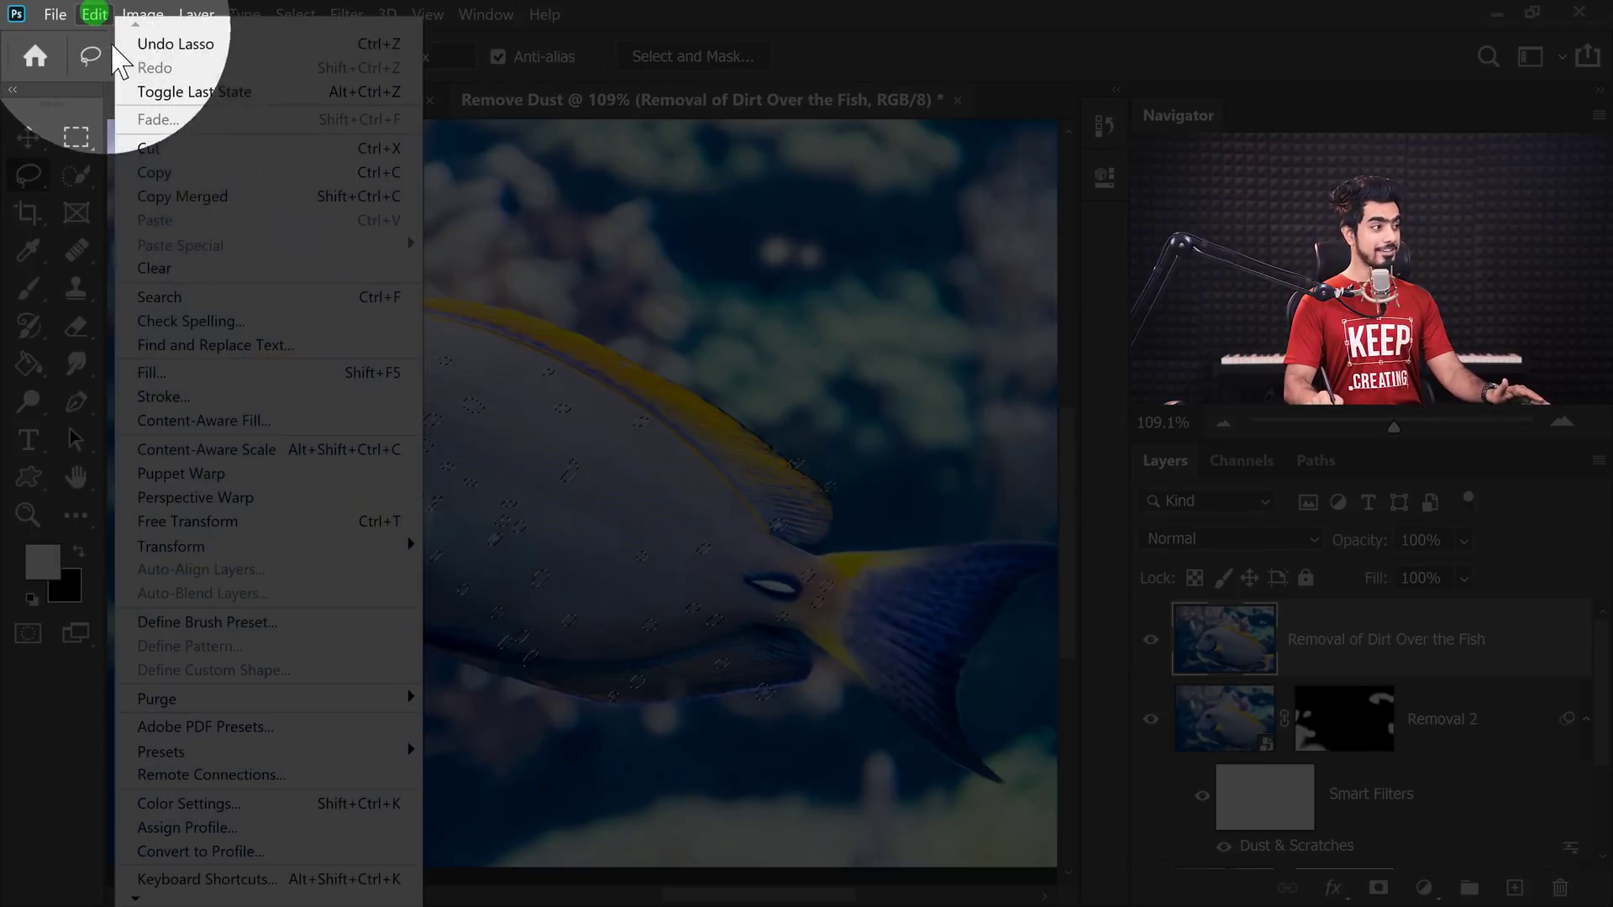
{"action": "left_click", "coordinate": [179, 420]}
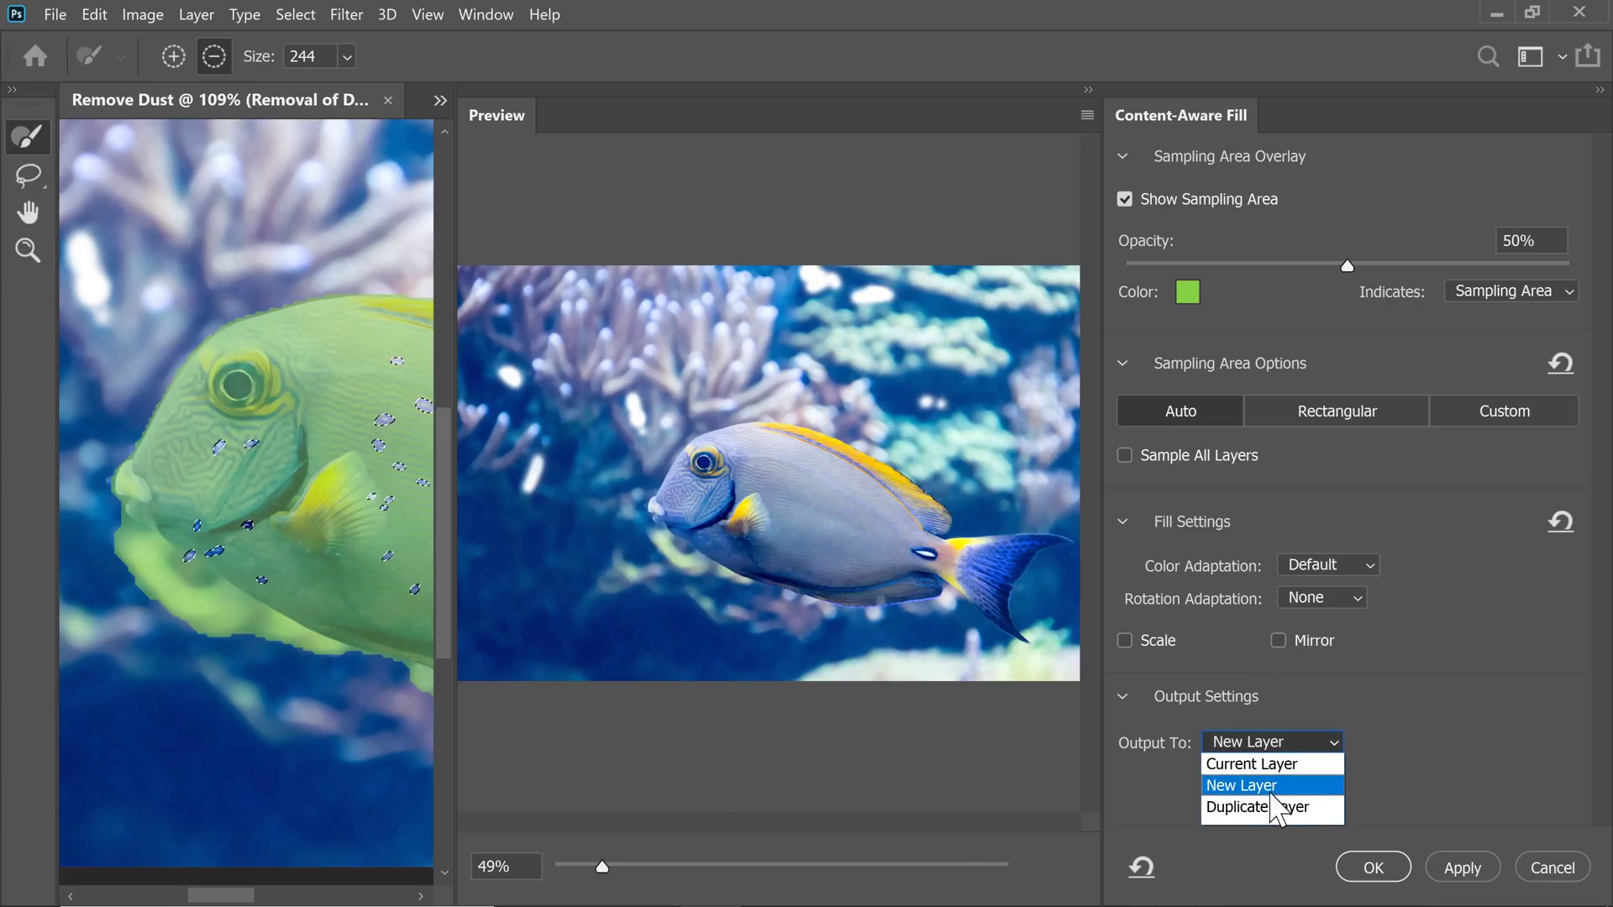
{"action": "left_click", "coordinate": [1272, 790]}
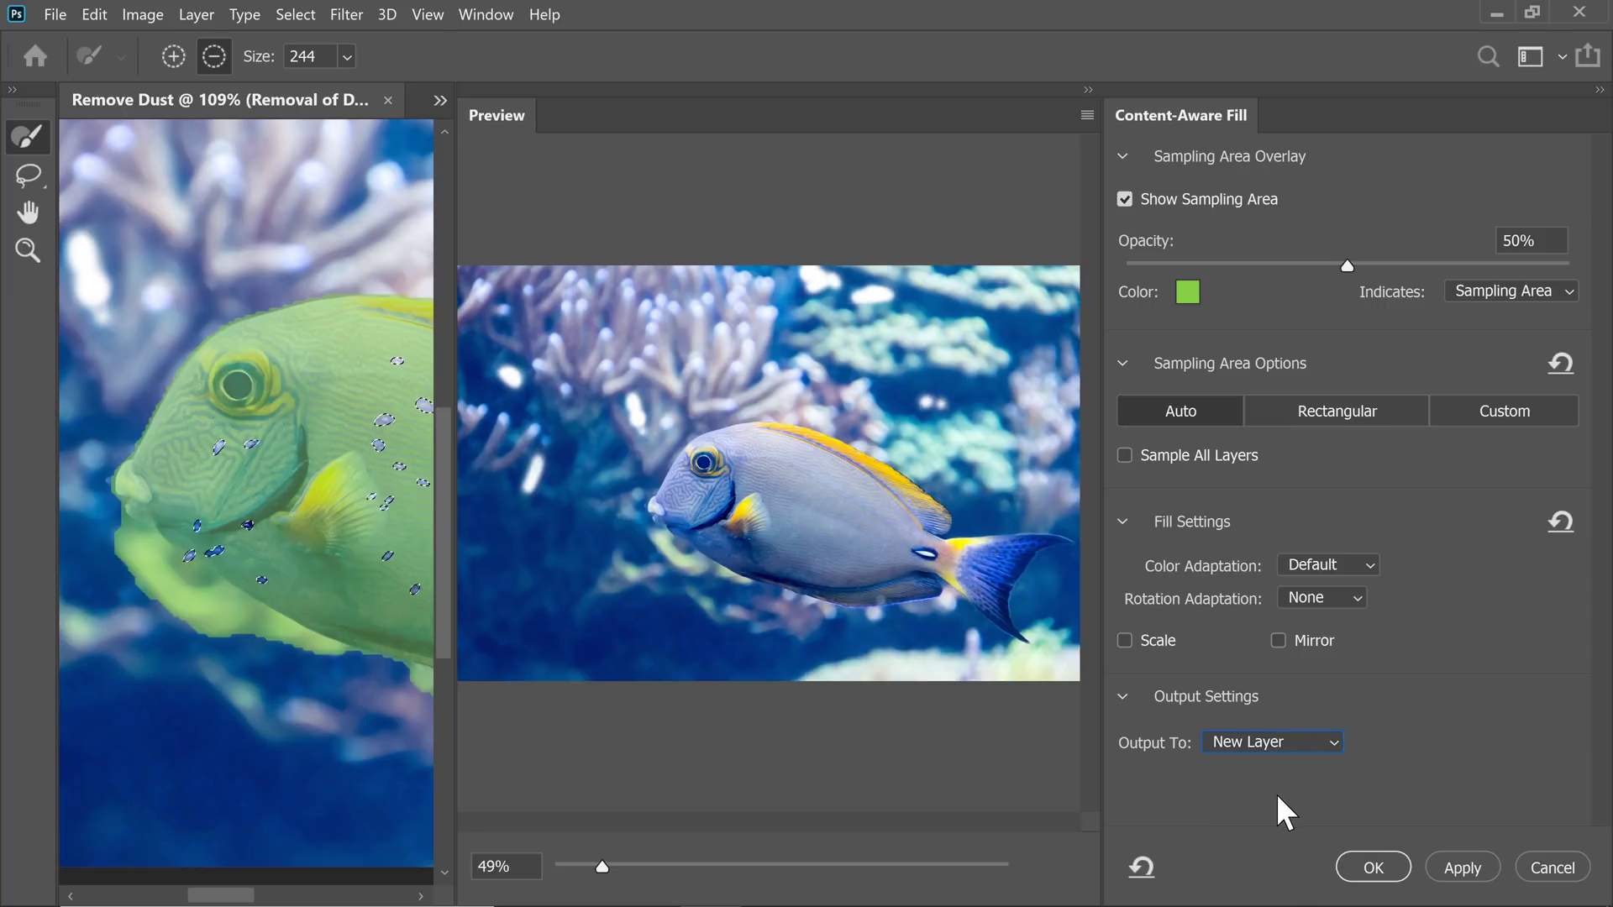
Apply the Content-Aware Fill, deselect with Ctrl+D, and delete the old merged layer
{"action": "left_click", "coordinate": [1386, 867]}
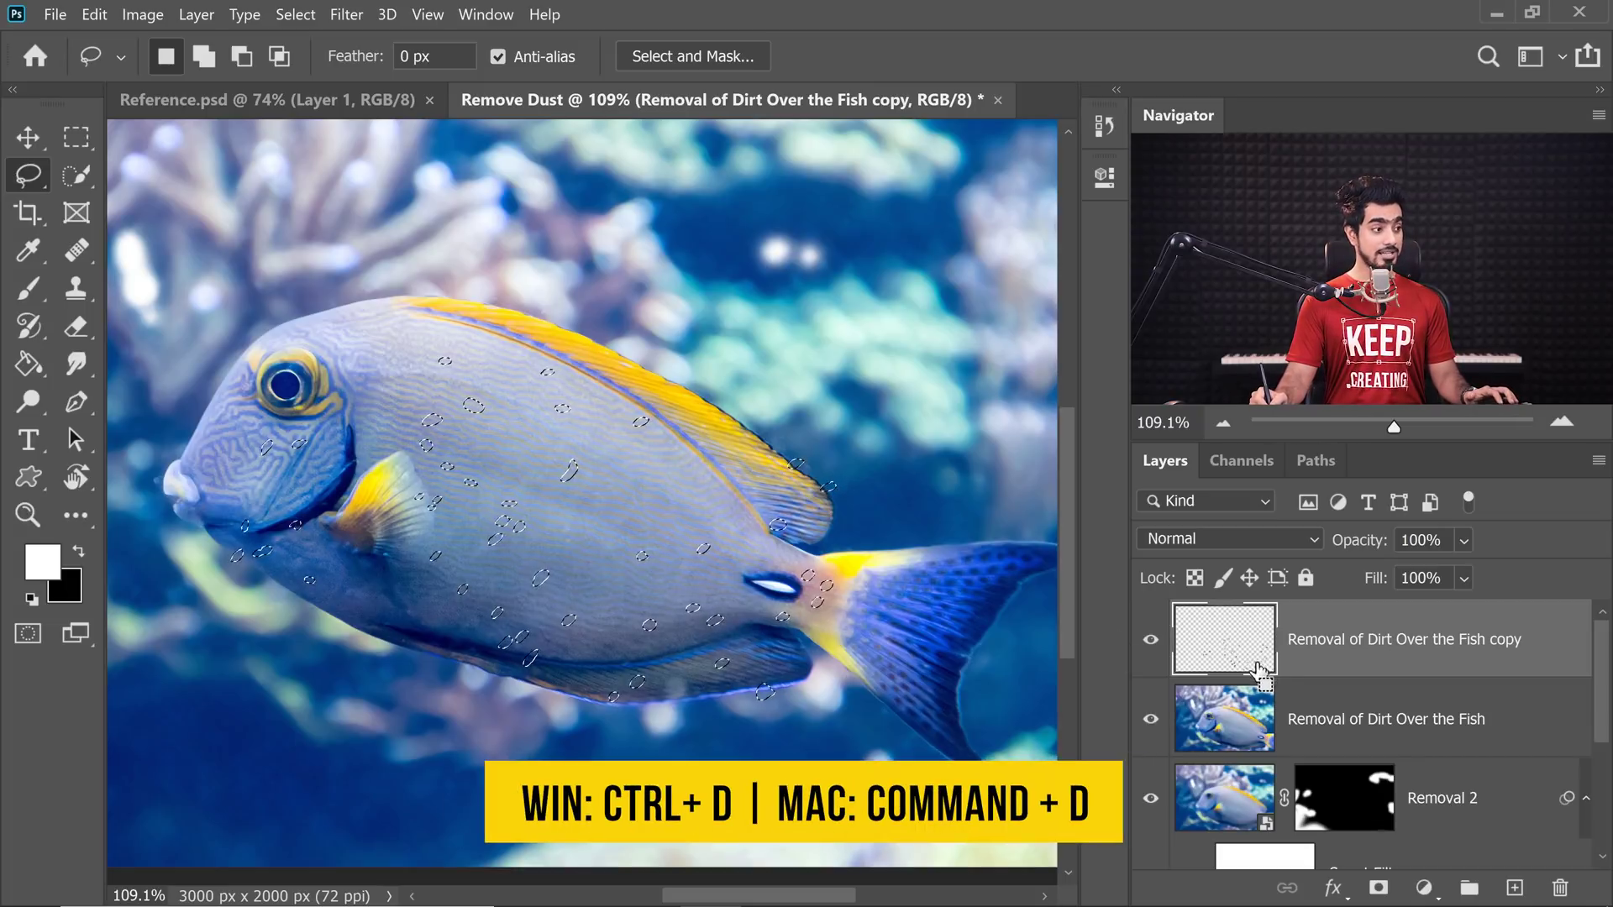
{"action": "key", "text": "ctrl+d"}
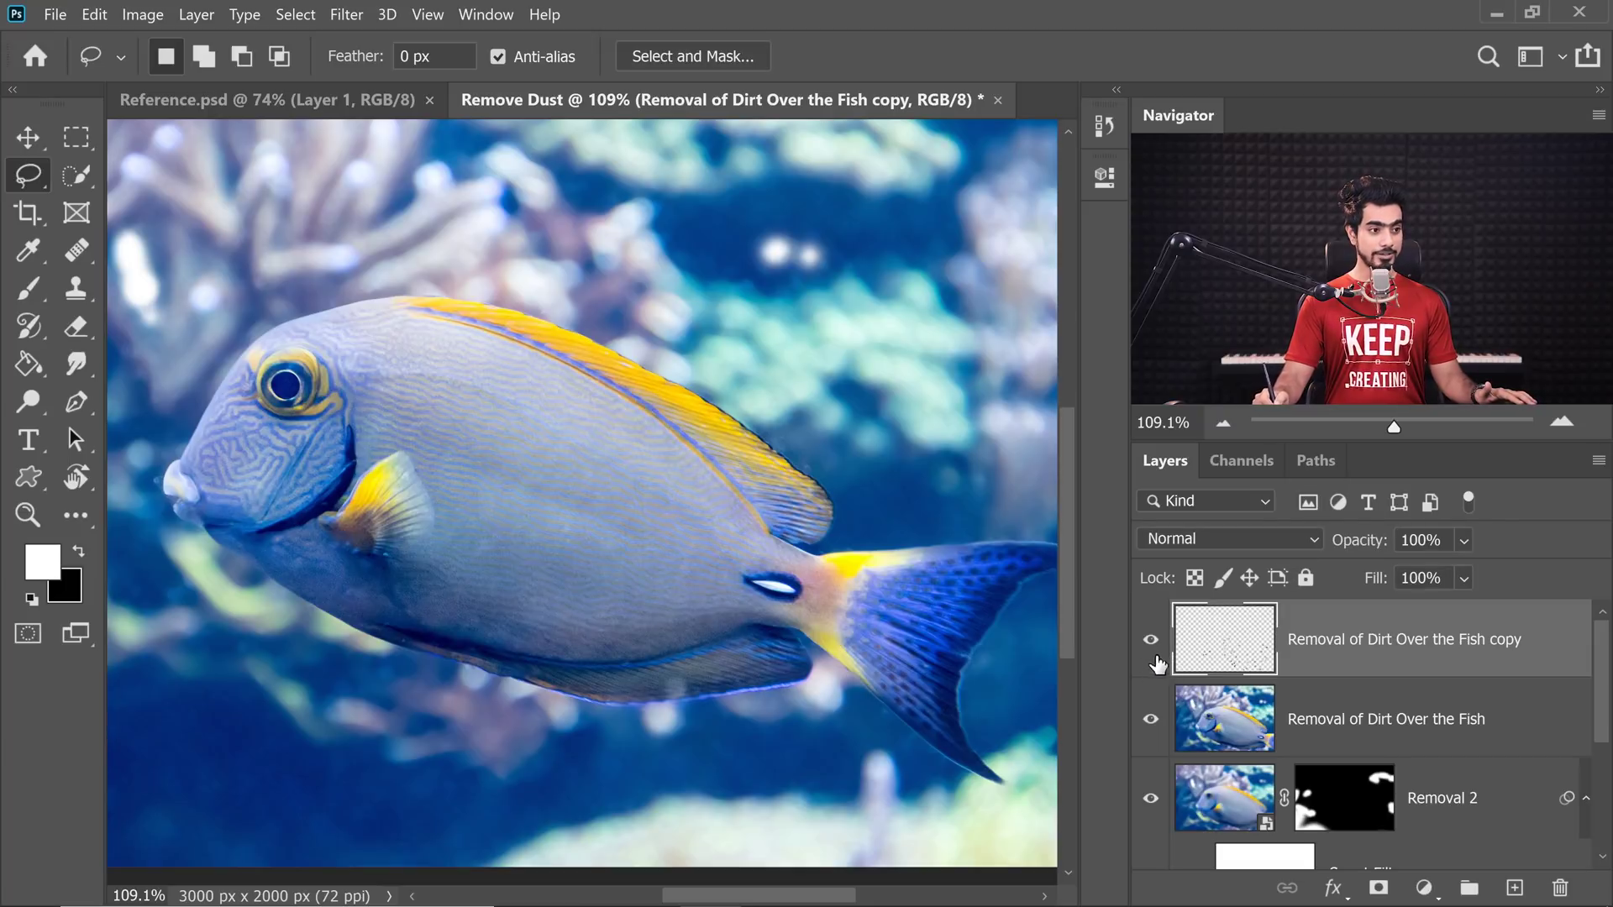
{"action": "left_click", "coordinate": [1349, 732]}
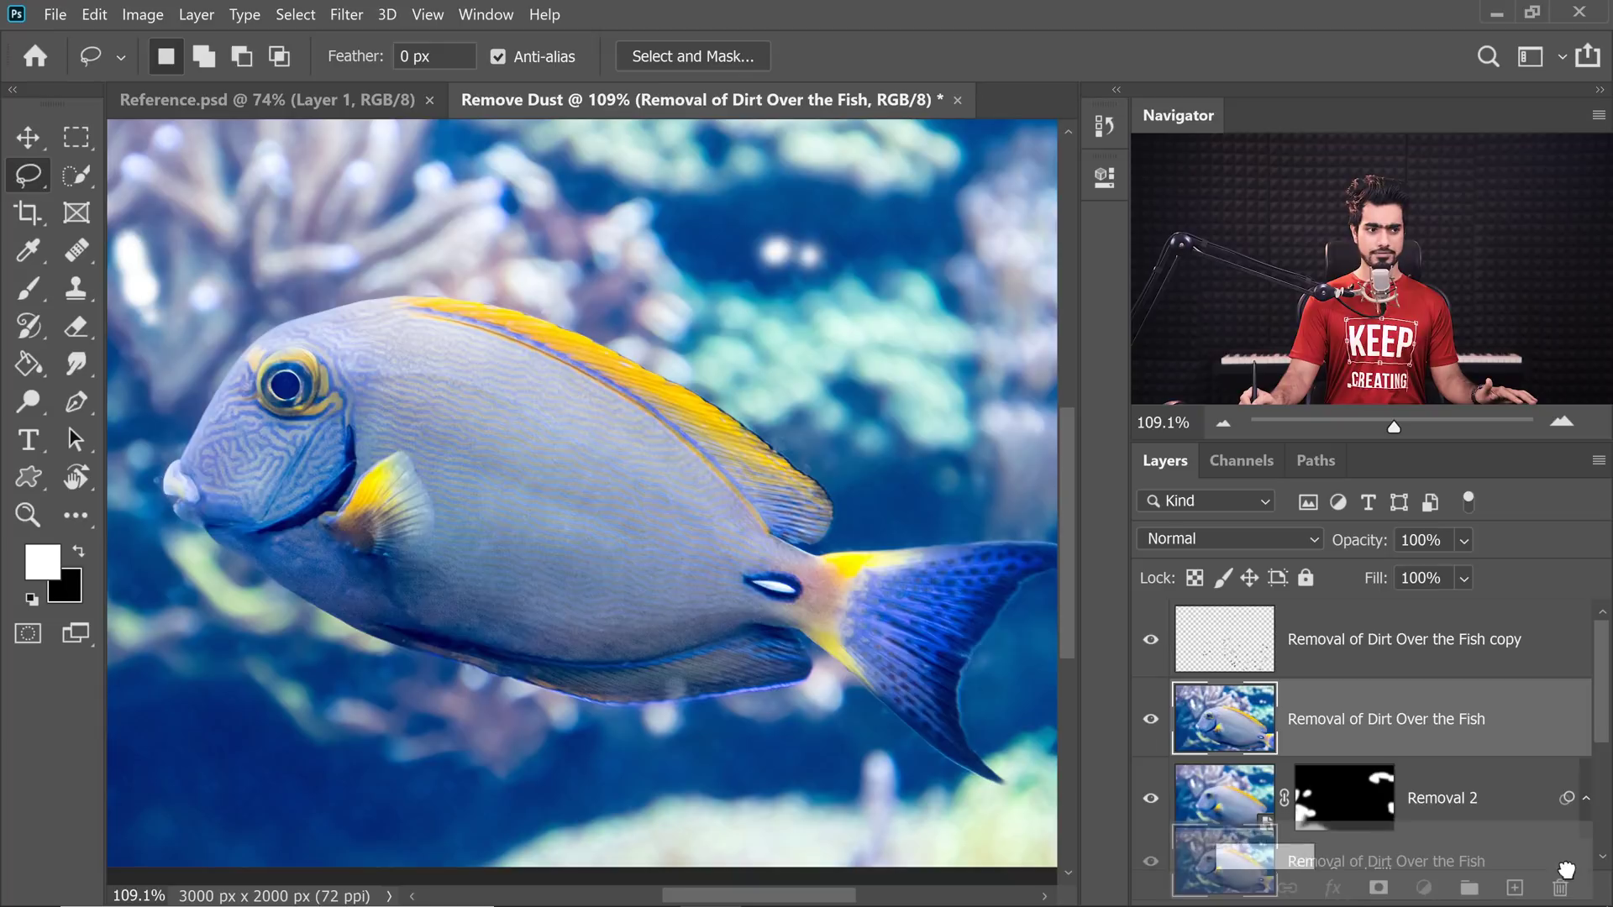
{"action": "key", "text": "Delete"}
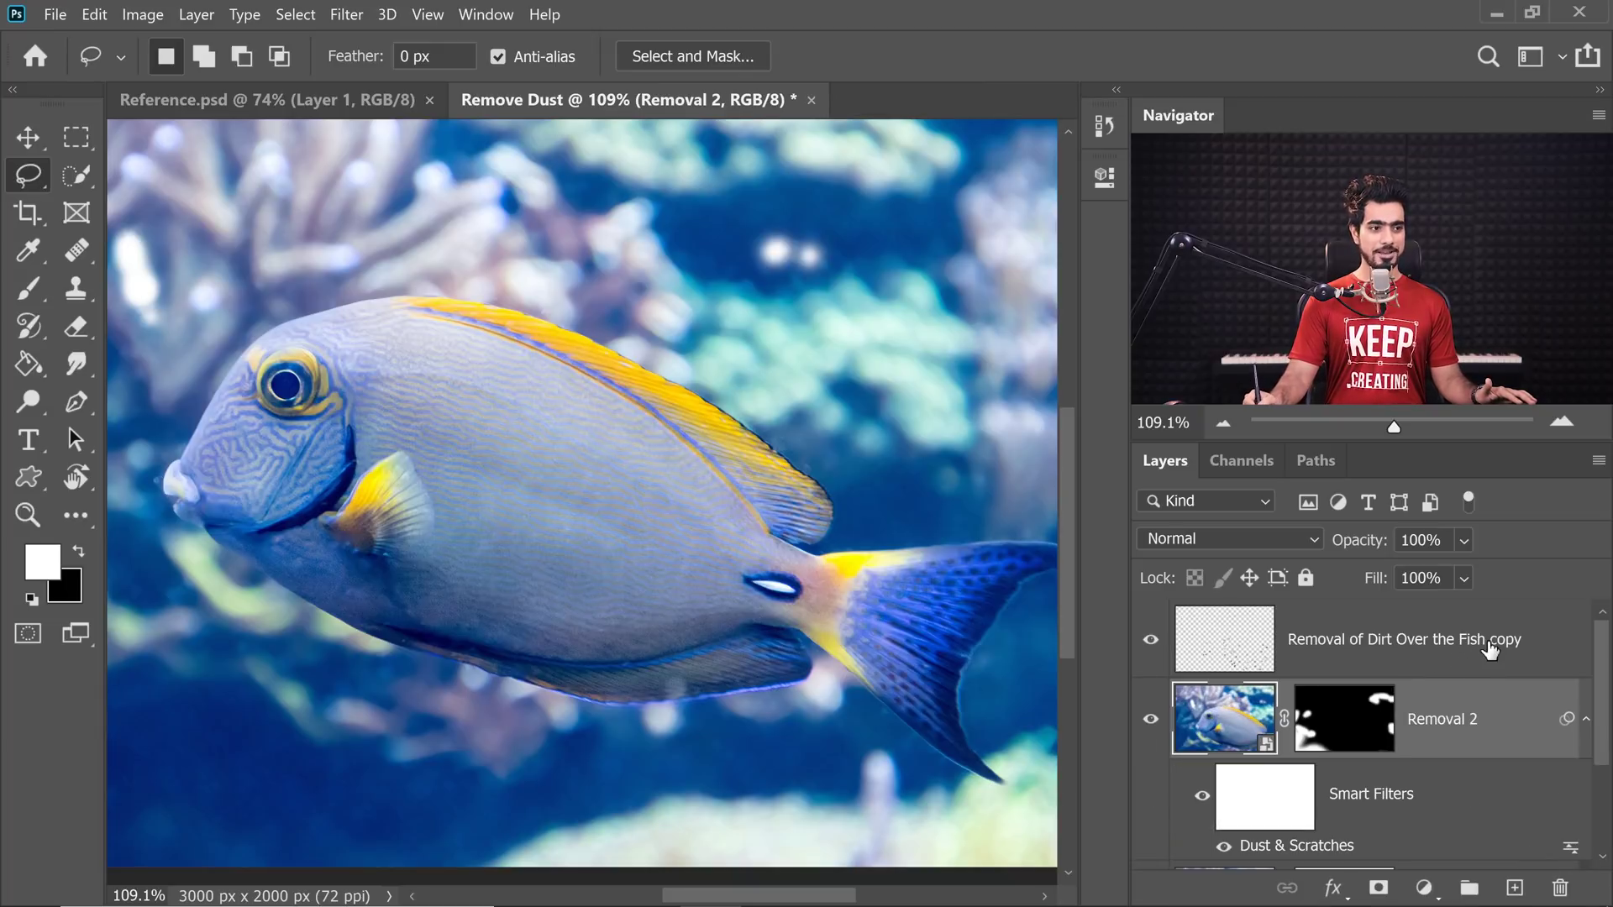
Rename the fill layer by removing ' copy', leaving 'Removal of Dirt Over the Fish'
{"action": "double_click", "coordinate": [1489, 642]}
{"action": "double_click", "coordinate": [1504, 640]}
{"action": "key", "text": "BackSpace"}
{"action": "key", "text": "Return"}
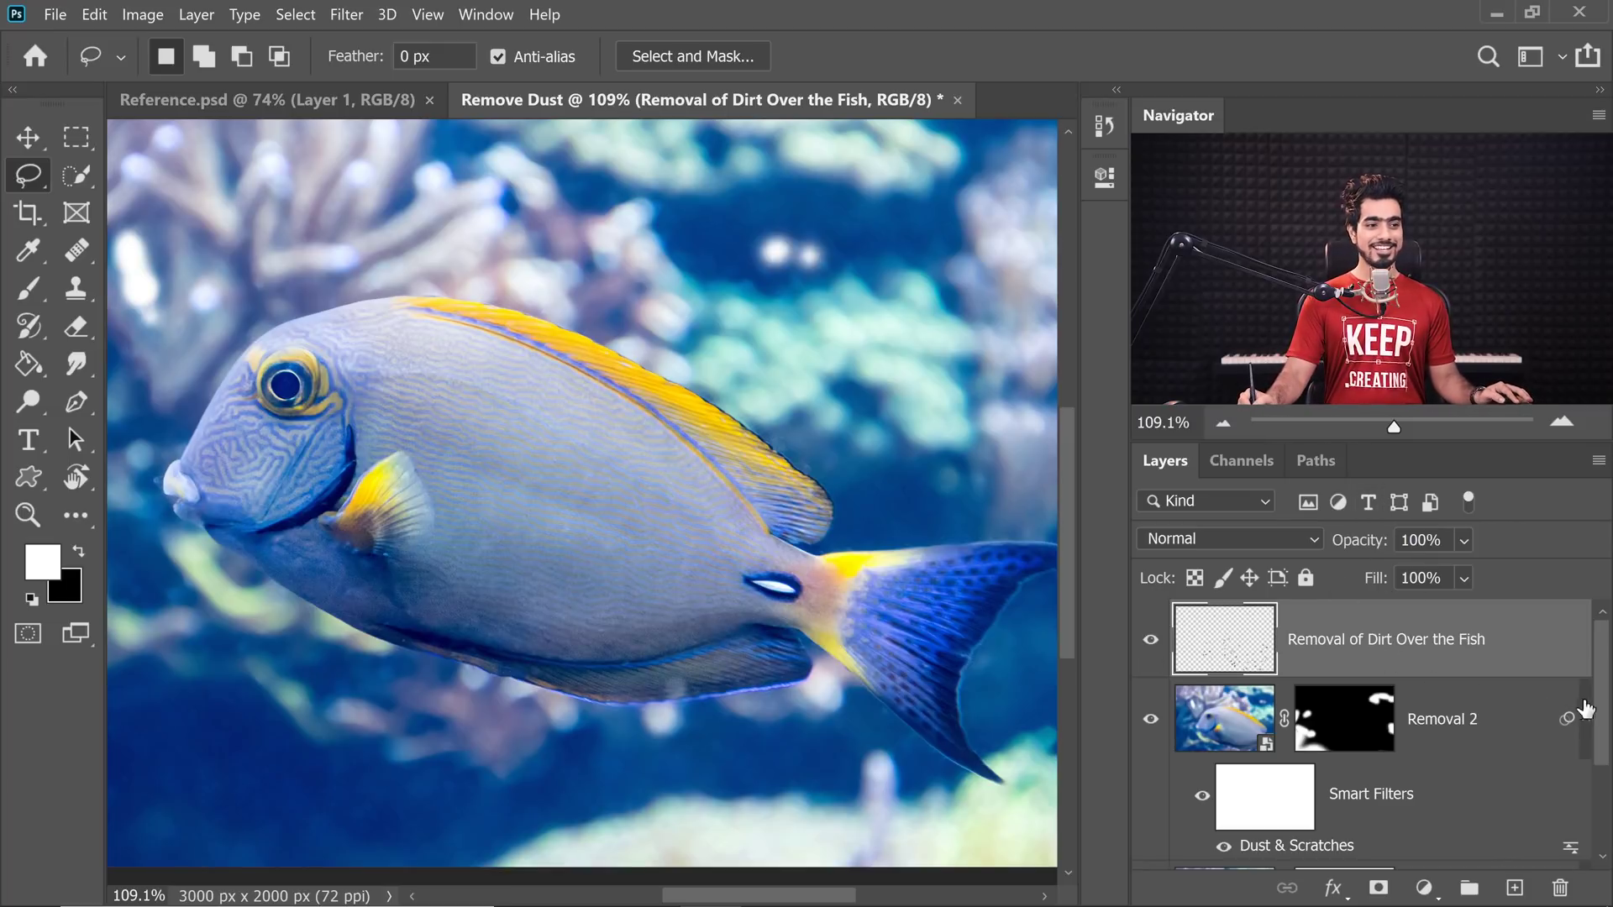
{"action": "scroll", "coordinate": [1587, 708], "scroll_direction": "down", "scroll_amount": 3}
{"action": "key", "text": "ctrl+0"}
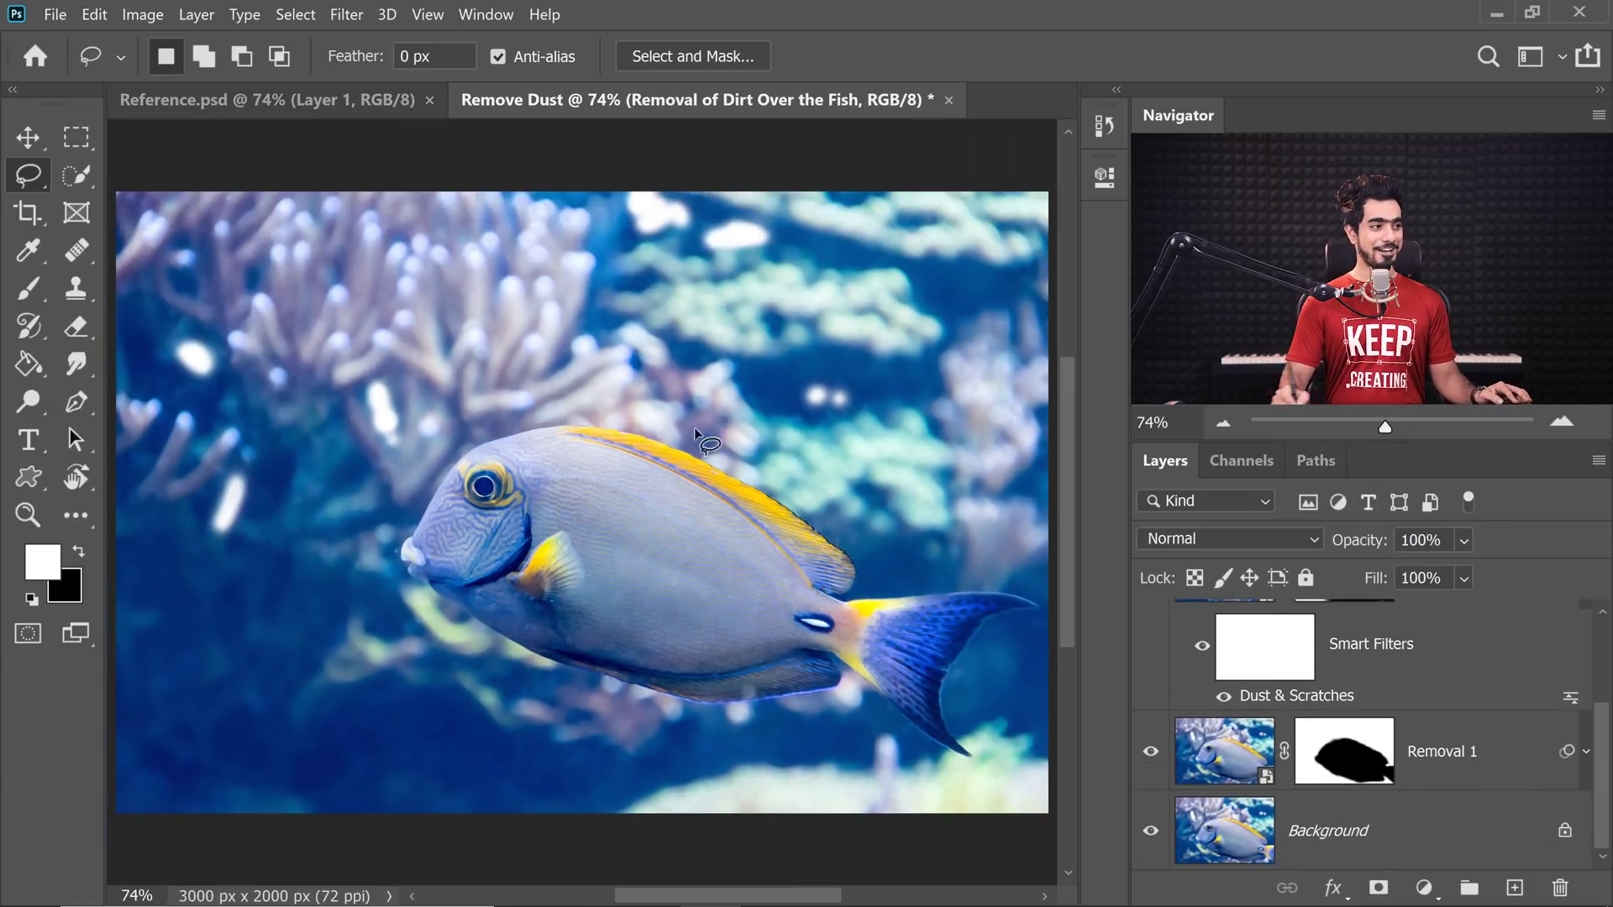
{"action": "left_click", "coordinate": [1150, 832], "text": "alt"}
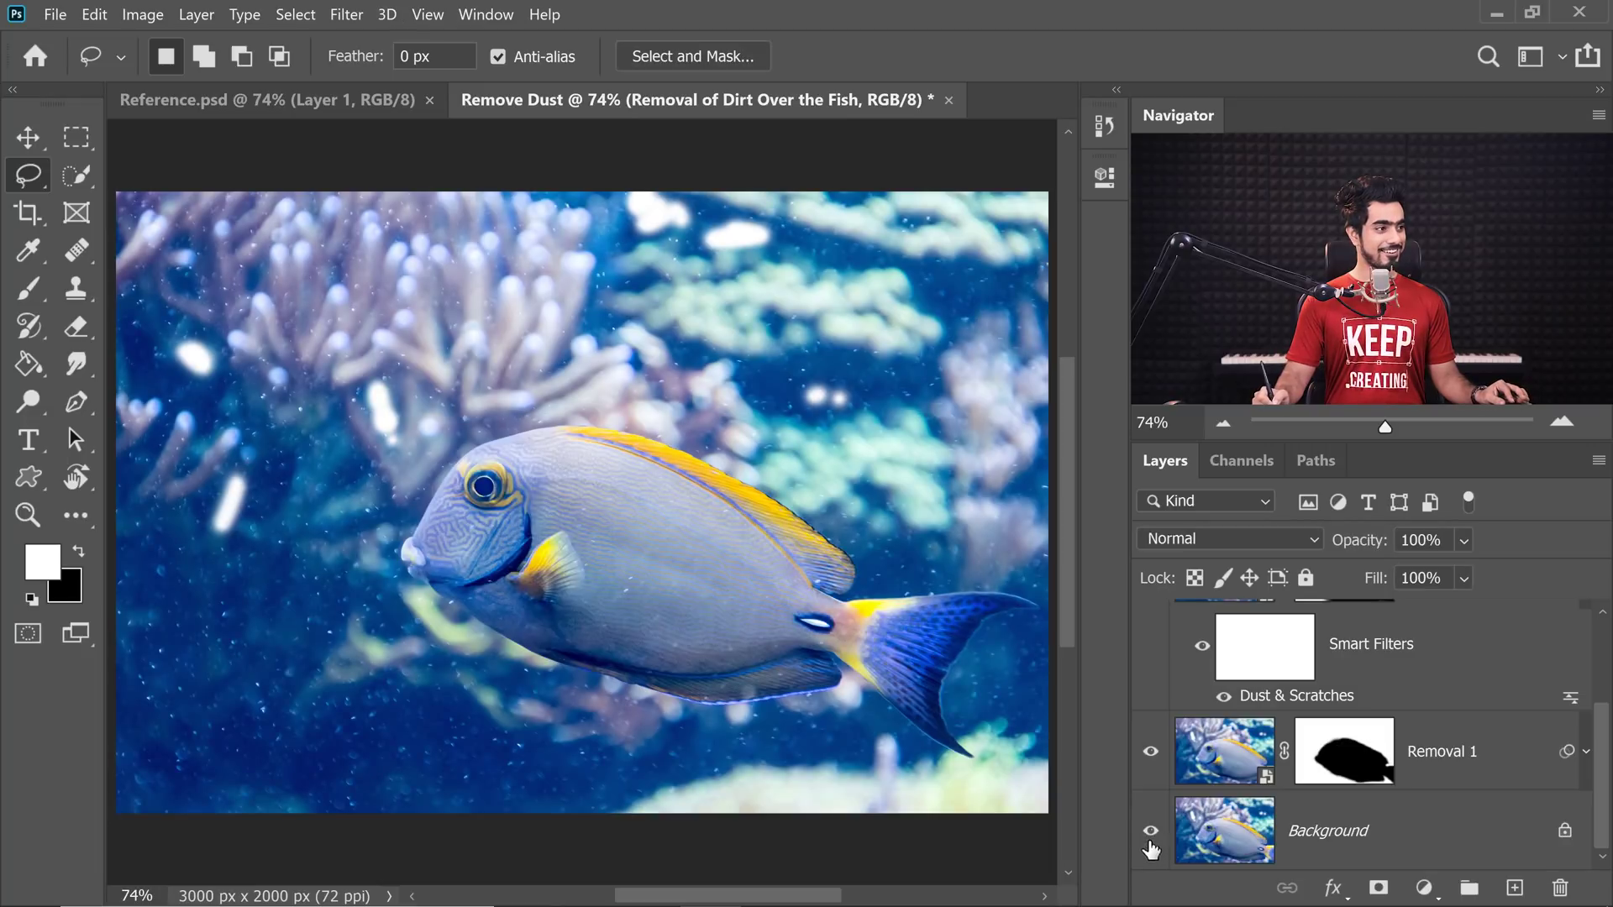
{"action": "left_click", "coordinate": [1151, 834], "text": "alt"}
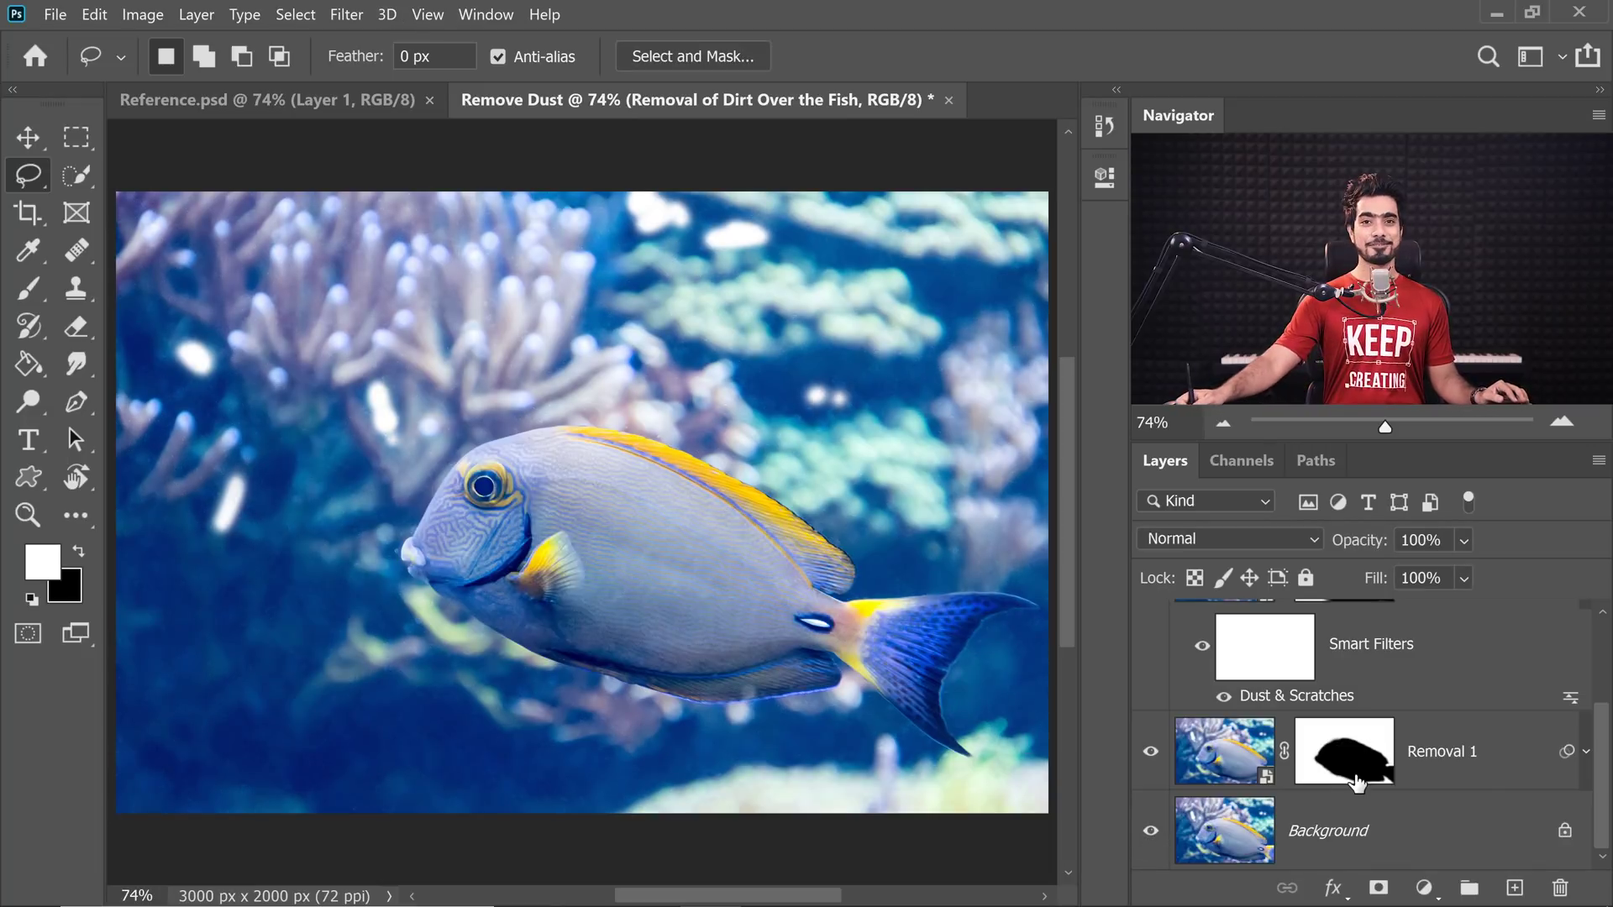